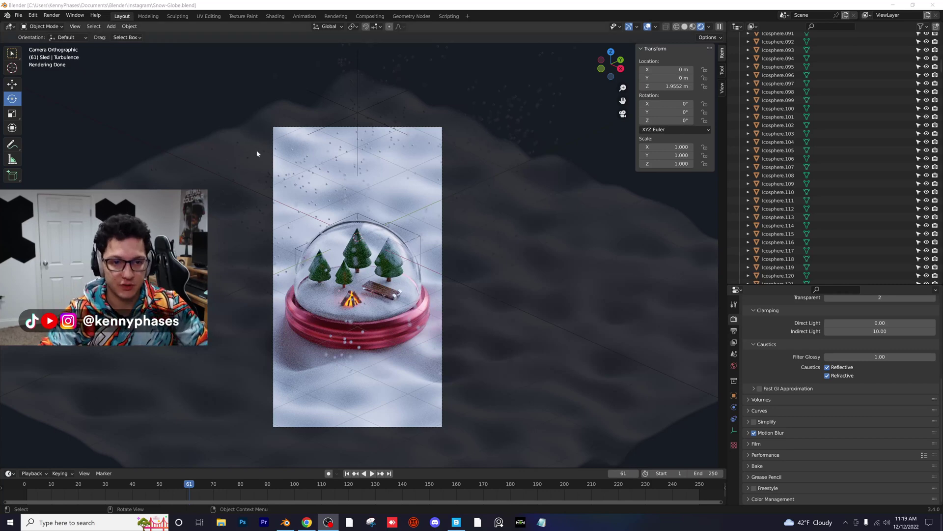
Preview the snow globe scene in solid shading by playing its snow animation from the first frames in perspective view
{"action": "left_click", "coordinate": [684, 28]}
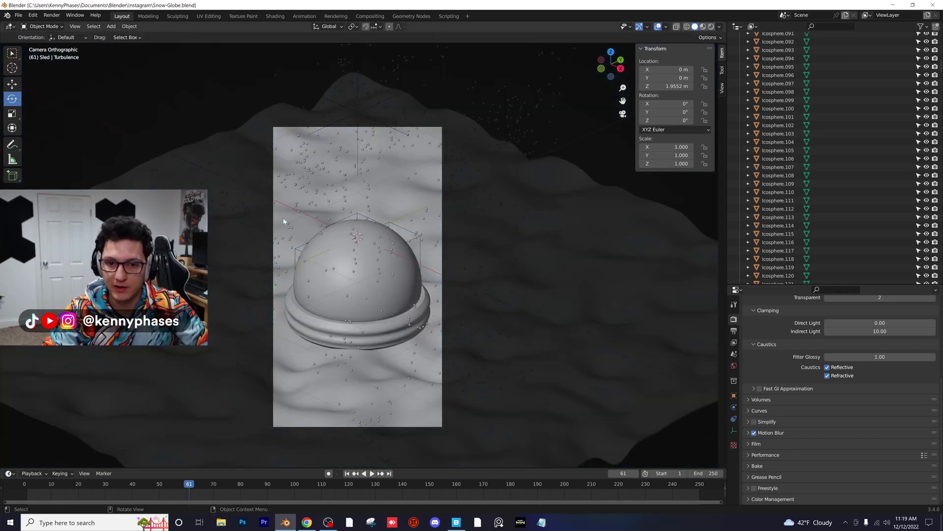
{"action": "scroll", "coordinate": [275, 217], "scroll_direction": "down", "scroll_amount": 2}
{"action": "middle_click_drag", "start_coordinate": [254, 210], "coordinate": [224, 165]}
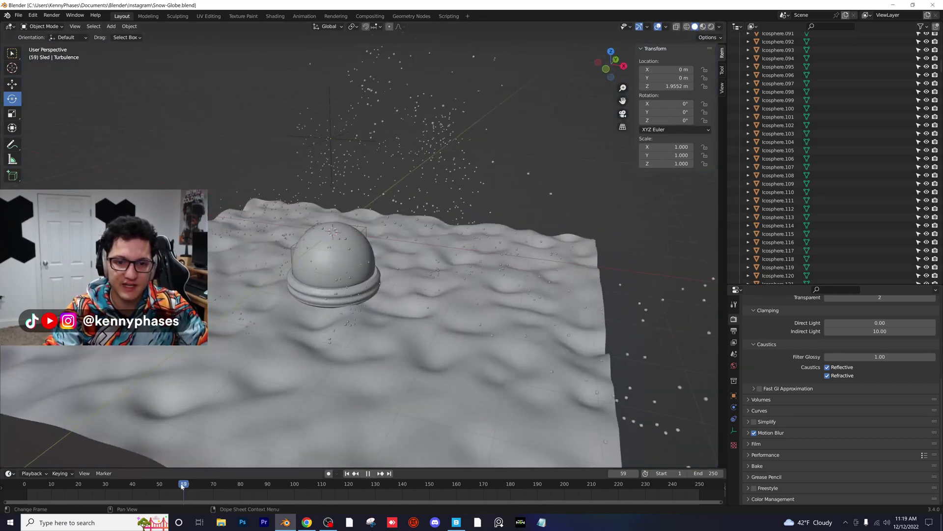
{"action": "left_click_drag", "start_coordinate": [173, 482], "coordinate": [27, 485]}
{"action": "scroll", "coordinate": [397, 264], "scroll_direction": "up", "scroll_amount": 3}
{"action": "key", "text": "space"}
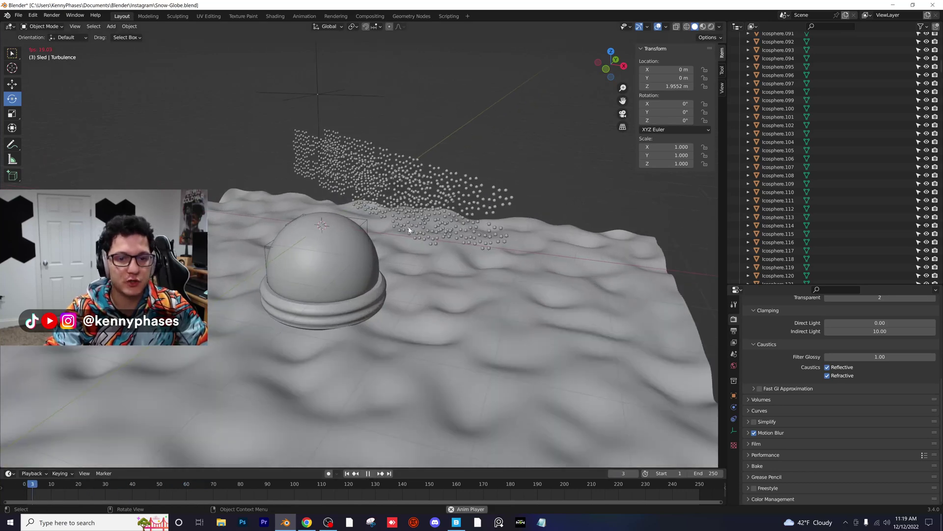
{"action": "scroll", "coordinate": [396, 264], "scroll_direction": "down", "scroll_amount": 2}
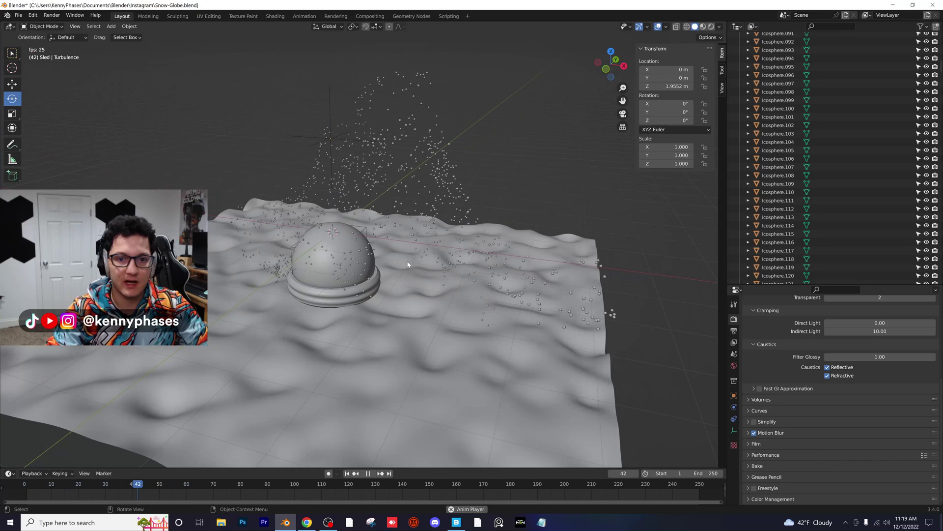
{"action": "scroll", "coordinate": [409, 263], "scroll_direction": "down", "scroll_amount": 1}
{"action": "middle_click_drag", "start_coordinate": [408, 264], "coordinate": [410, 262]}
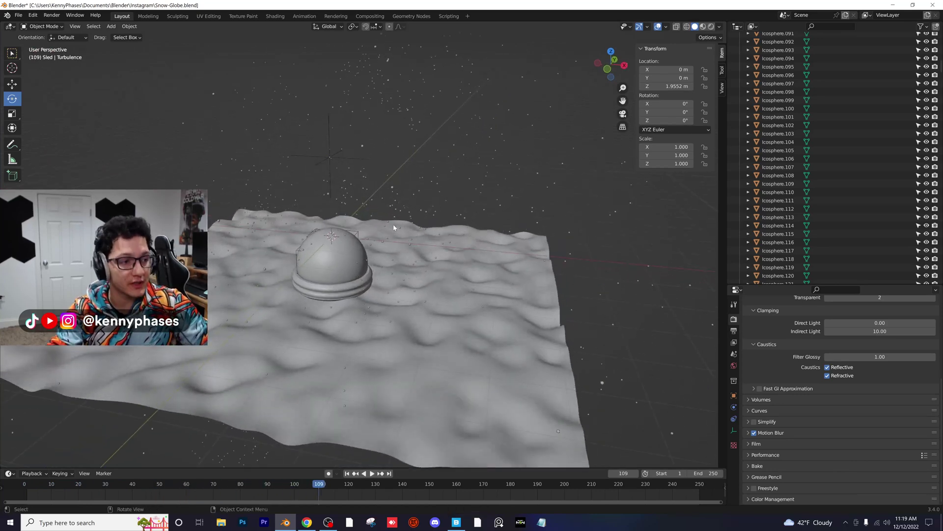
Start a new General file without saving changes to Snow-Globe.blend
{"action": "left_click", "coordinate": [18, 15]}
{"action": "mouse_move", "coordinate": [74, 24]}
{"action": "left_click", "coordinate": [136, 33]}
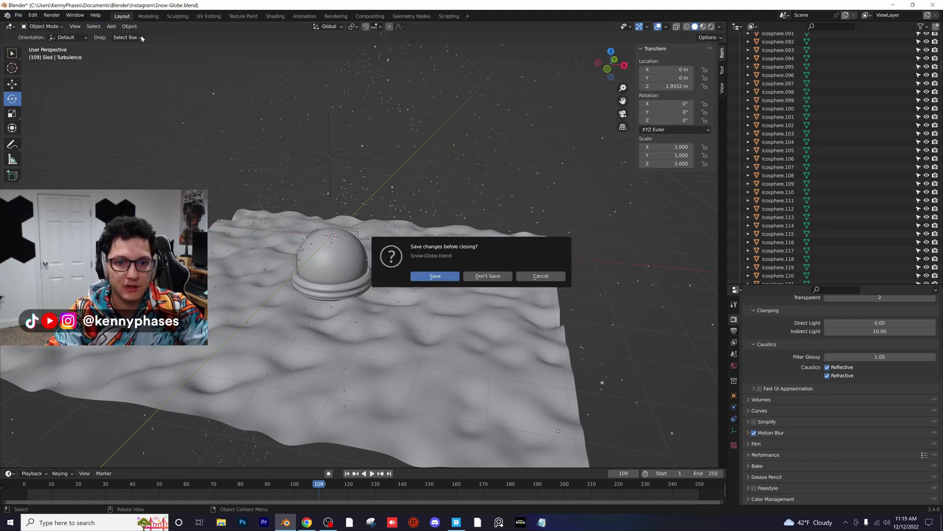
{"action": "left_click", "coordinate": [469, 276]}
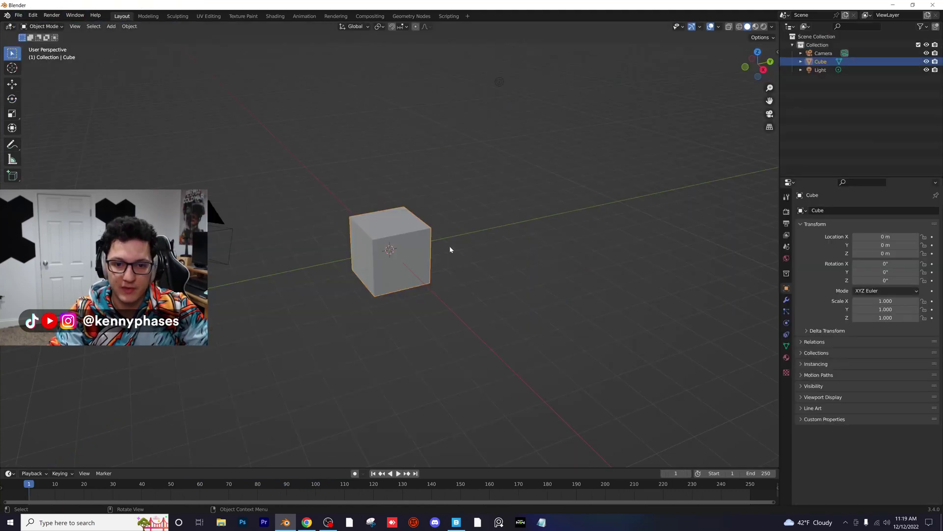
Delete the default light, cube and camera from the new scene
{"action": "left_click", "coordinate": [499, 82]}
{"action": "key", "text": "x"}
{"action": "left_click", "coordinate": [497, 84]}
{"action": "left_click", "coordinate": [404, 223]}
{"action": "key", "text": "x"}
{"action": "left_click", "coordinate": [404, 223]}
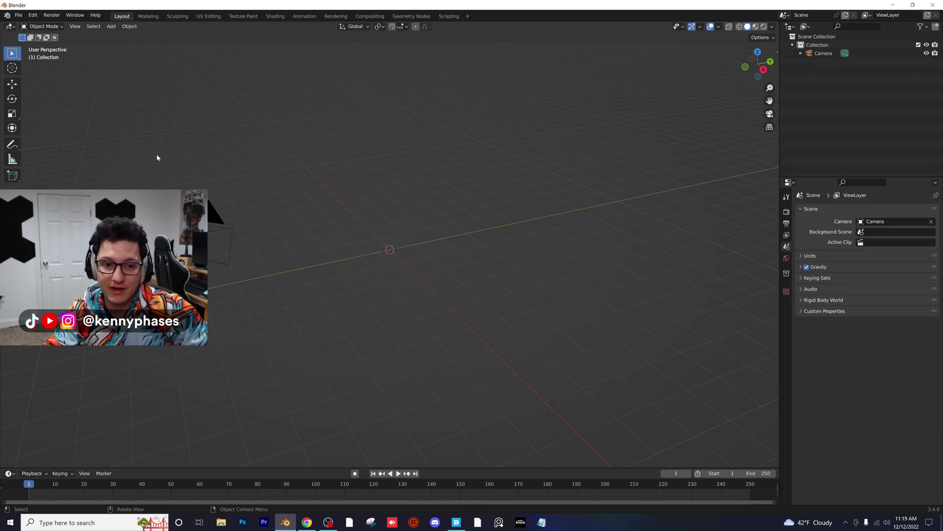
{"action": "left_click", "coordinate": [249, 269]}
{"action": "left_click", "coordinate": [240, 256]}
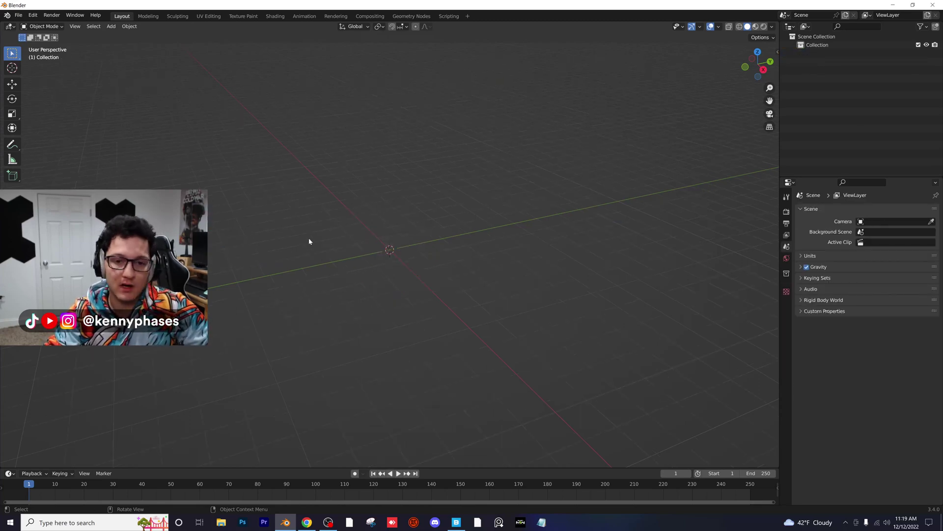
Add an ico sphere at the world origin with 1 subdivision
{"action": "left_click", "coordinate": [112, 27]}
{"action": "mouse_move", "coordinate": [138, 36]}
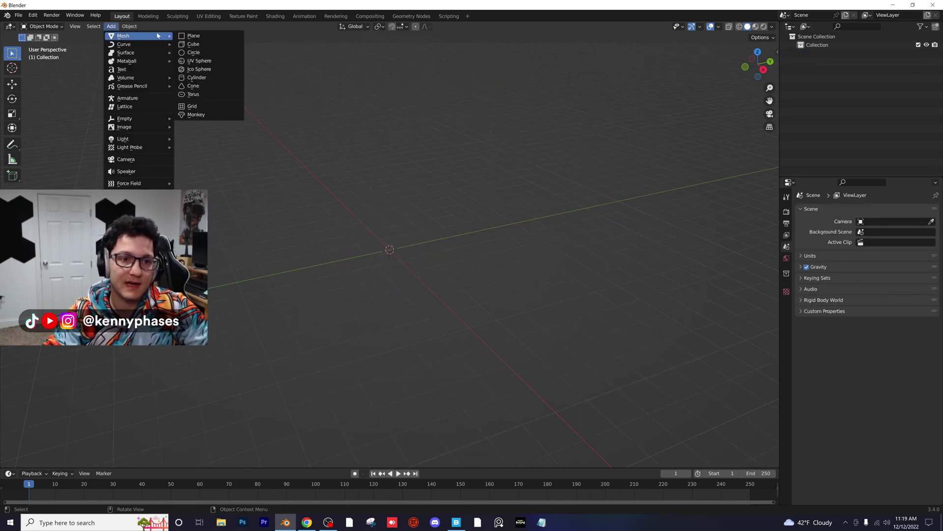
{"action": "left_click", "coordinate": [212, 70]}
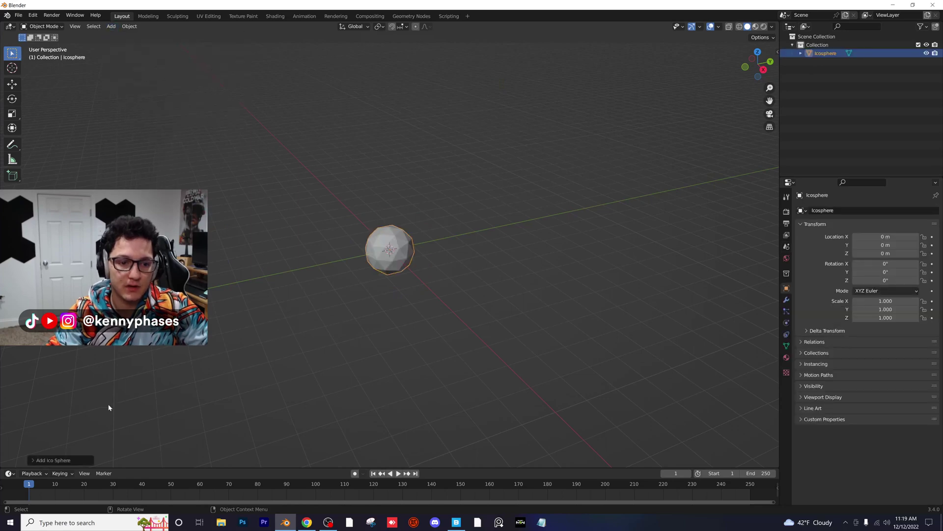
{"action": "left_click", "coordinate": [33, 460]}
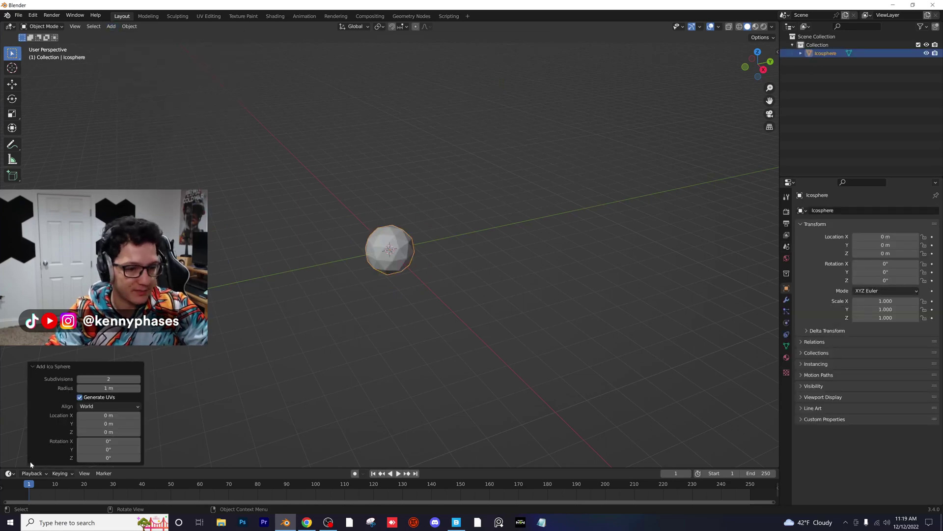
{"action": "left_click", "coordinate": [80, 378]}
{"action": "scroll", "coordinate": [383, 253], "scroll_direction": "up", "scroll_amount": 4}
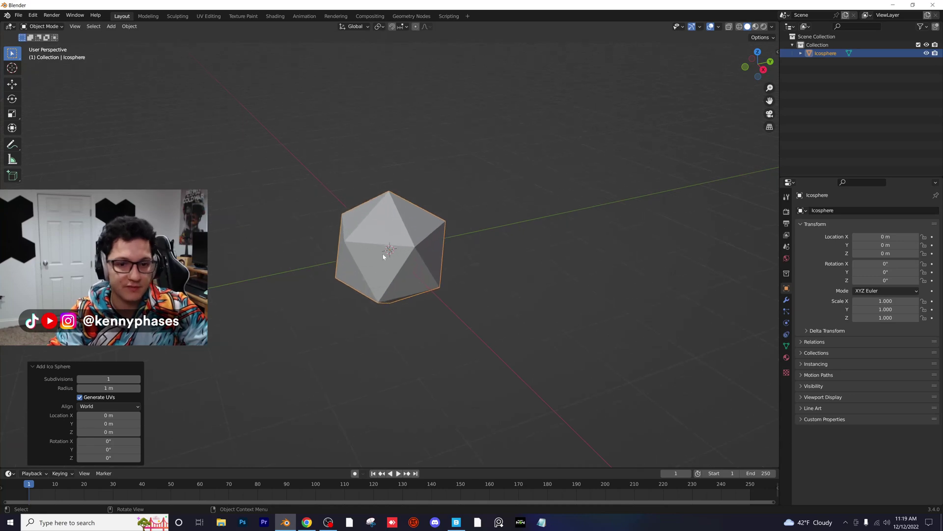
{"action": "middle_click_drag", "start_coordinate": [383, 252], "coordinate": [428, 227]}
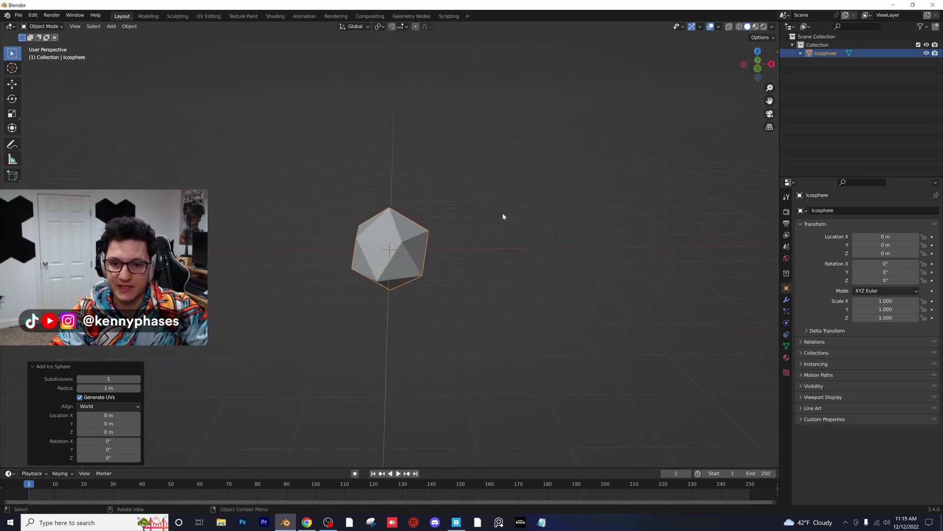
In front view, scale the ico sphere down to about 0.064 and raise it about 1.79 m along Z
{"action": "scroll", "coordinate": [503, 214], "scroll_direction": "up", "scroll_amount": 1}
{"action": "left_click", "coordinate": [757, 69]}
{"action": "key", "text": "s"}
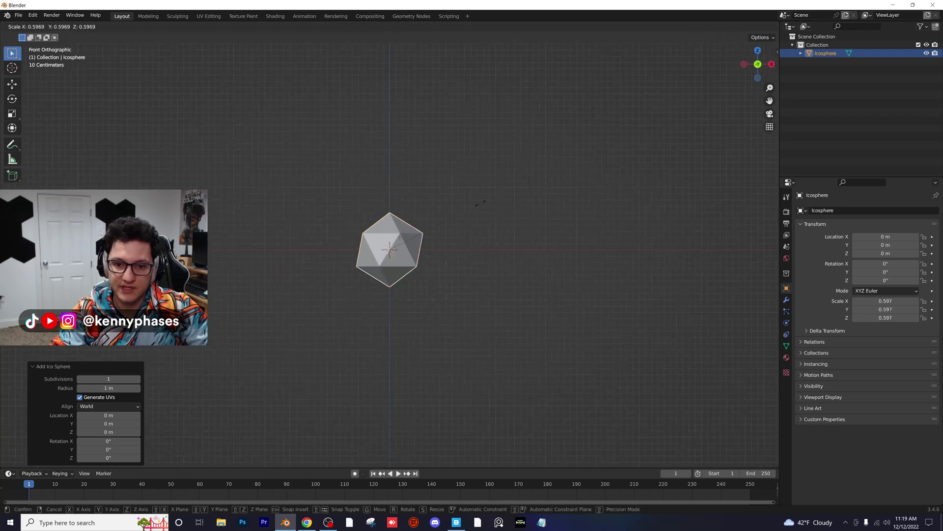
{"action": "left_click", "coordinate": [400, 250]}
{"action": "key", "text": "g"}
{"action": "key", "text": "z"}
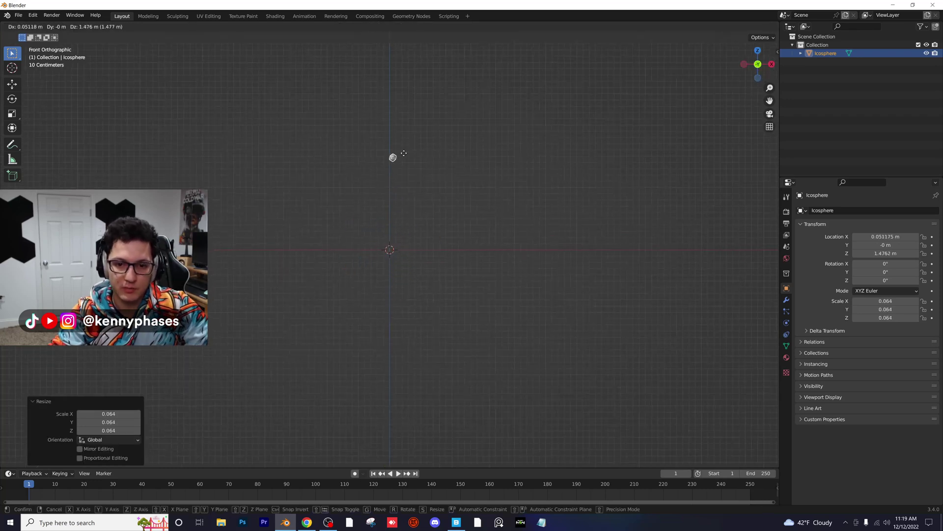
{"action": "left_click", "coordinate": [406, 144]}
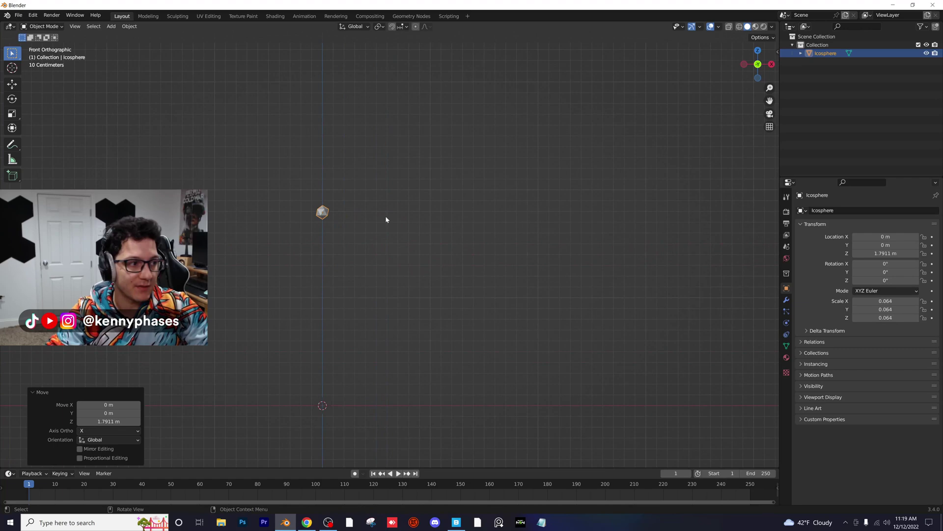
Duplicate the small ico sphere six times, scattering the copies into a loose cluster of seven in front view
{"action": "key", "text": "shift+d"}
{"action": "left_click", "coordinate": [352, 229]}
{"action": "key", "text": "shift+d"}
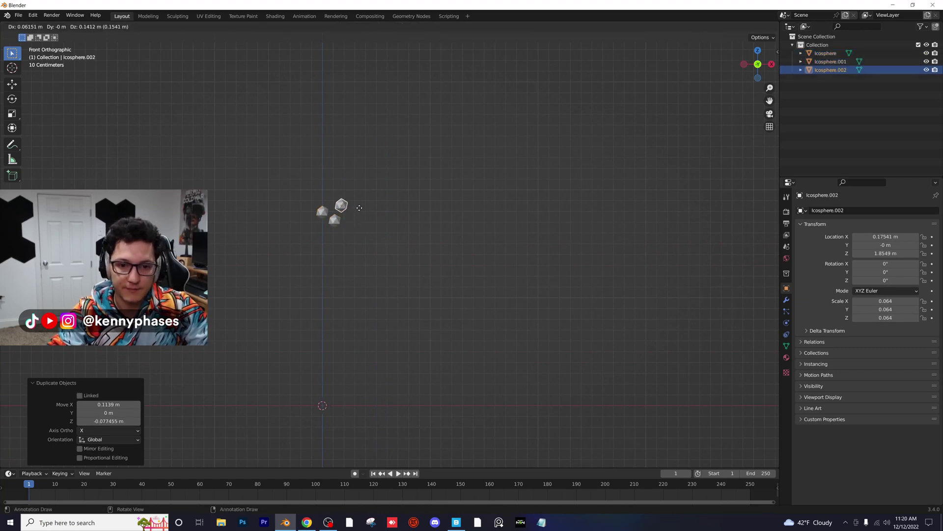
{"action": "left_click", "coordinate": [362, 211]}
{"action": "key", "text": "shift+d"}
{"action": "left_click", "coordinate": [371, 220]}
{"action": "key", "text": "shift+d"}
{"action": "left_click", "coordinate": [349, 199]}
{"action": "key", "text": "shift+d"}
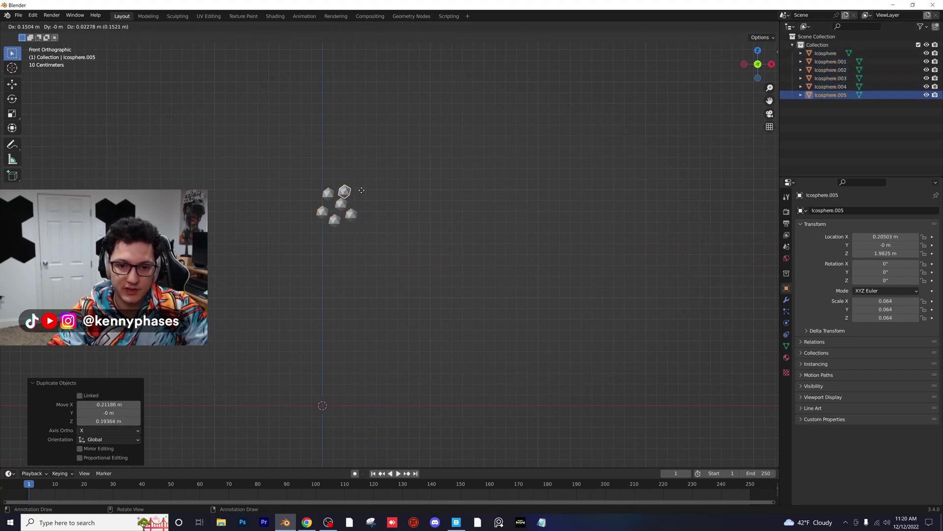
{"action": "left_click", "coordinate": [367, 191]}
{"action": "key", "text": "shift+d"}
{"action": "left_click", "coordinate": [375, 201]}
Repeatedly duplicate the growing sphere cluster, placing the copies beside and above it until there are 84 spheres
{"action": "left_click_drag", "start_coordinate": [406, 148], "coordinate": [295, 259]}
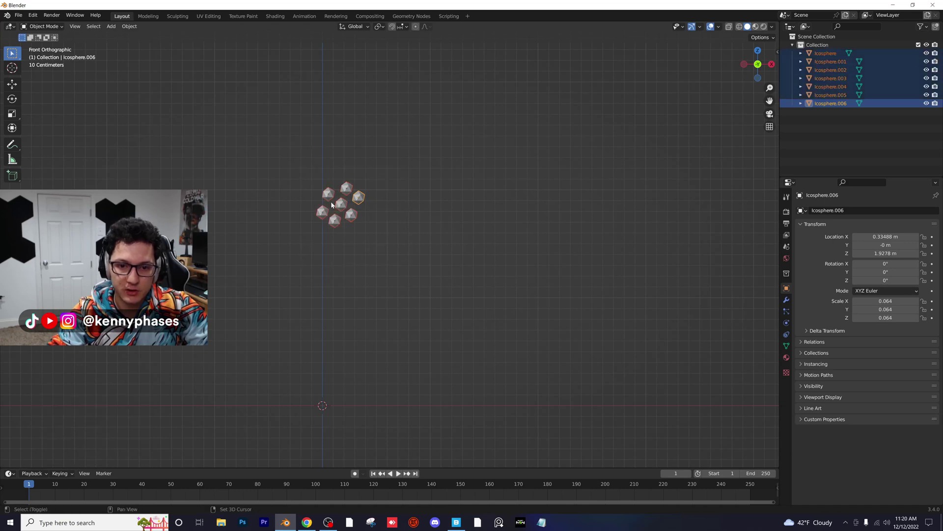
{"action": "key", "text": "shift+d"}
{"action": "left_click", "coordinate": [389, 220]}
{"action": "left_click_drag", "start_coordinate": [463, 270], "coordinate": [315, 179]}
{"action": "key", "text": "shift+d"}
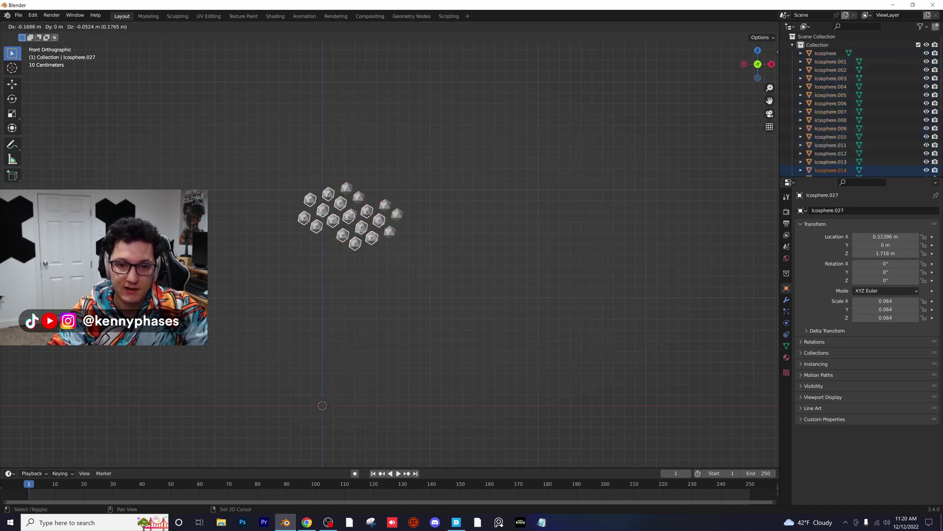
{"action": "left_click", "coordinate": [353, 235]}
{"action": "left_click_drag", "start_coordinate": [442, 282], "coordinate": [263, 182]}
{"action": "key", "text": "shift+d"}
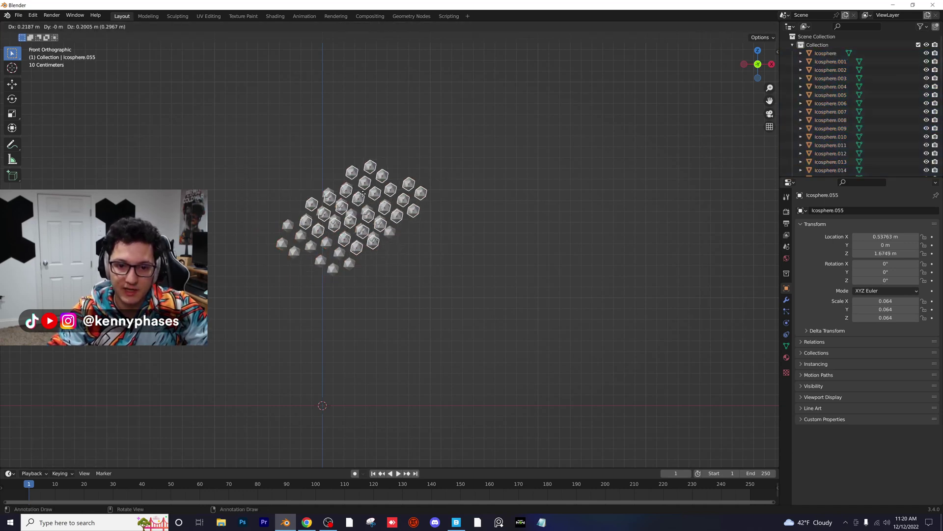
{"action": "left_click", "coordinate": [372, 143]}
{"action": "left_click_drag", "start_coordinate": [467, 285], "coordinate": [265, 94]}
{"action": "key", "text": "shift+d"}
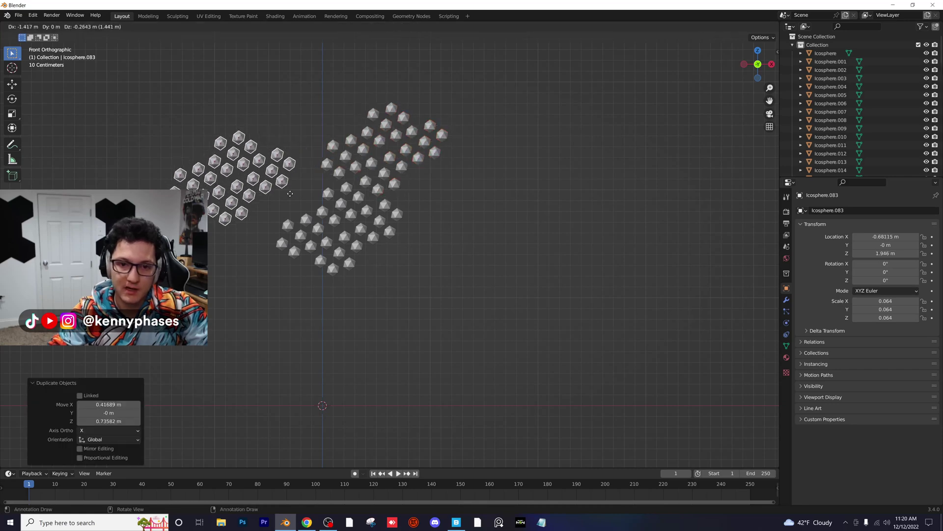
{"action": "left_click", "coordinate": [307, 210]}
Duplicate the whole 84-sphere group above itself, and copy that group again about 1.97 m along X
{"action": "left_click_drag", "start_coordinate": [436, 273], "coordinate": [183, 100]}
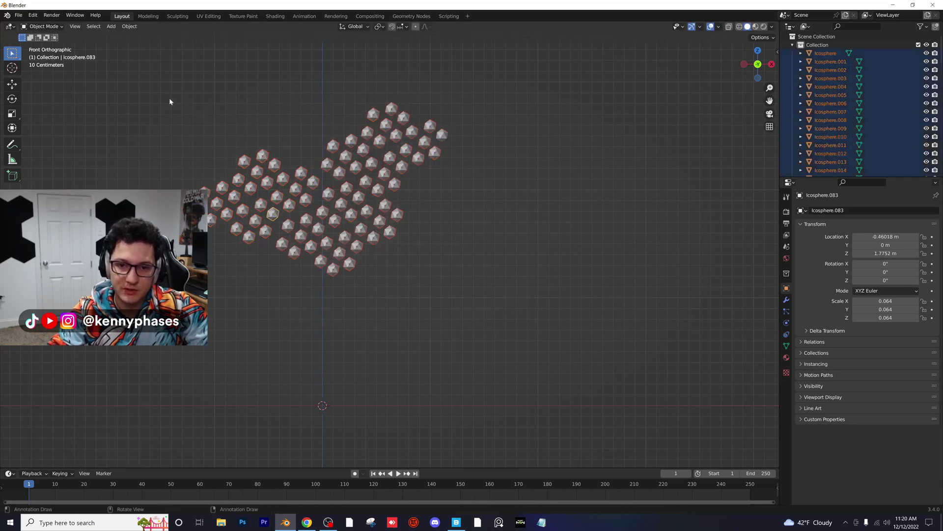
{"action": "key", "text": "shift+d"}
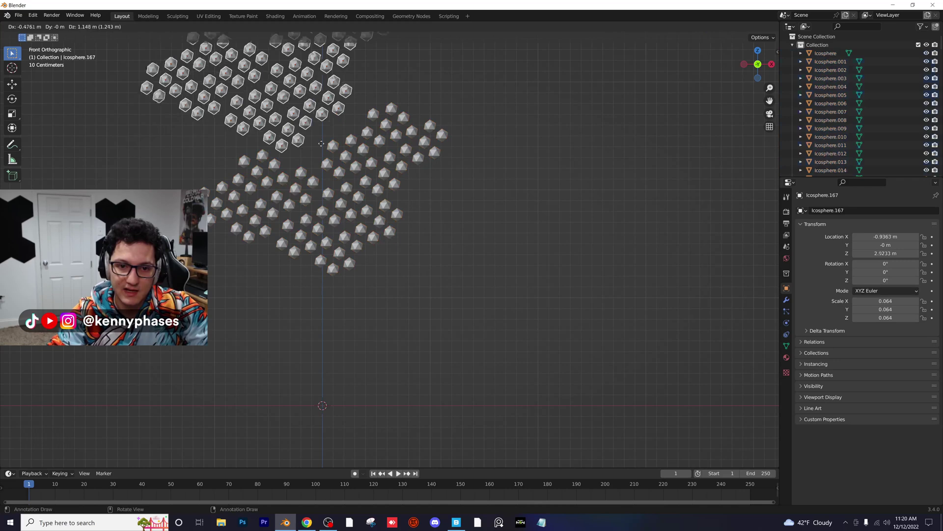
{"action": "left_click", "coordinate": [396, 204]}
{"action": "middle_click_drag", "start_coordinate": [396, 205], "coordinate": [418, 233], "text": "shift"}
{"action": "scroll", "coordinate": [418, 233], "scroll_direction": "down", "scroll_amount": 1}
{"action": "middle_click_drag", "start_coordinate": [401, 181], "coordinate": [413, 224], "text": "shift"}
{"action": "key", "text": "shift+d"}
{"action": "left_click", "coordinate": [490, 177]}
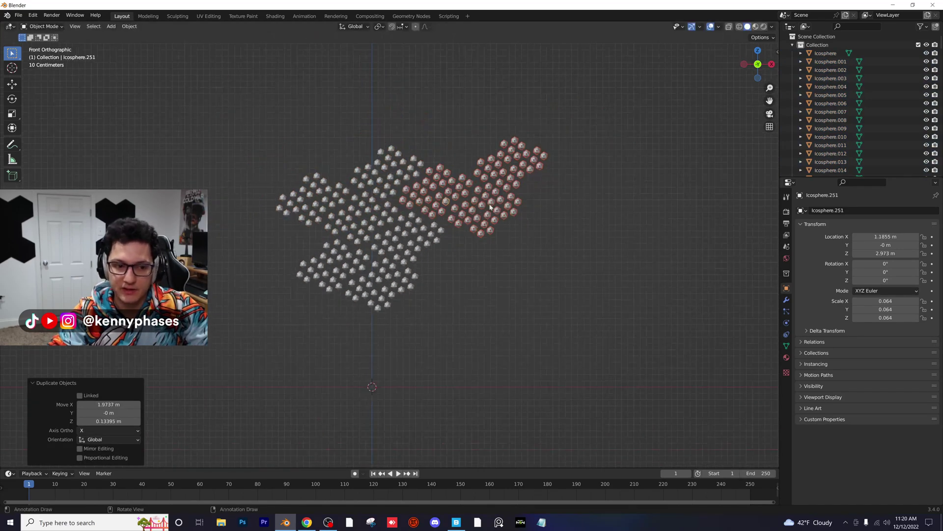
{"action": "left_click", "coordinate": [519, 258]}
{"action": "middle_click_drag", "start_coordinate": [520, 258], "coordinate": [450, 255]}
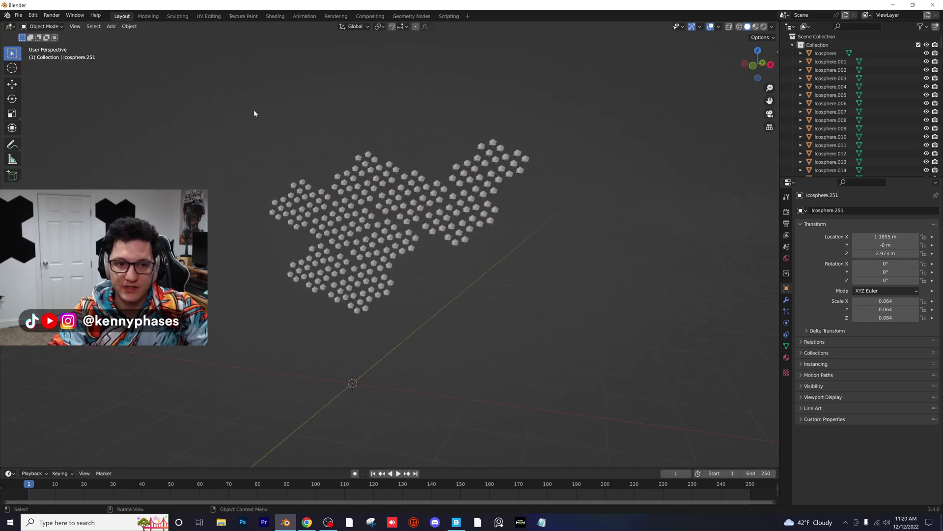
Add a Turbulence force field and move it among the spheres, at about X 0.62, Y 0.14, Z 2.73 m
{"action": "left_click", "coordinate": [114, 28]}
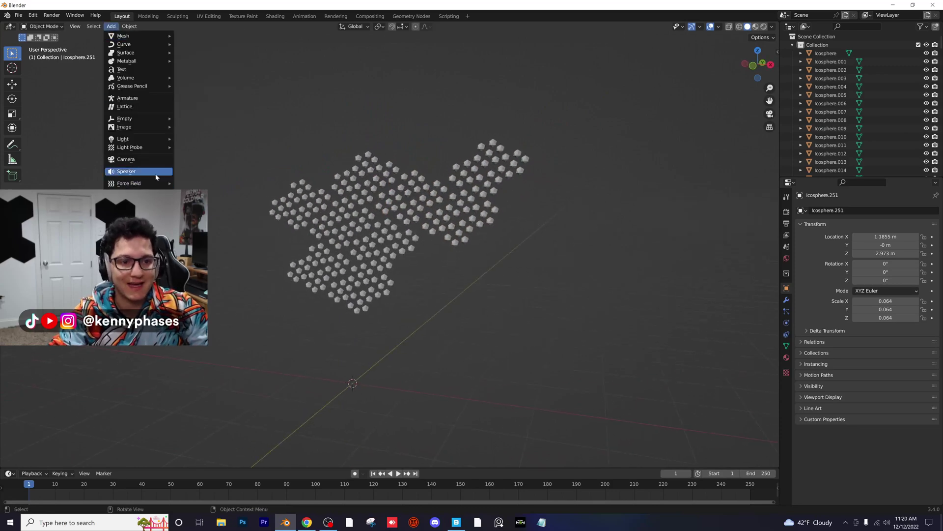
{"action": "mouse_move", "coordinate": [156, 184]}
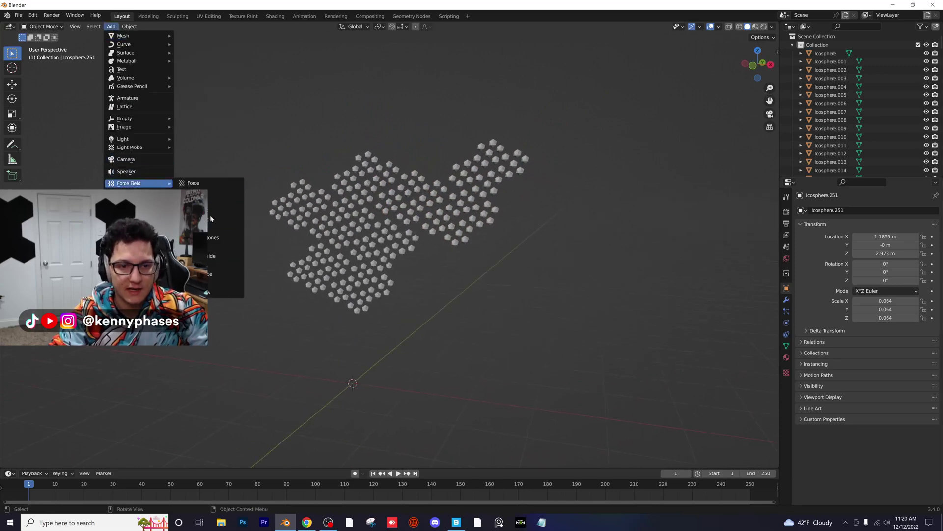
{"action": "left_click", "coordinate": [218, 277]}
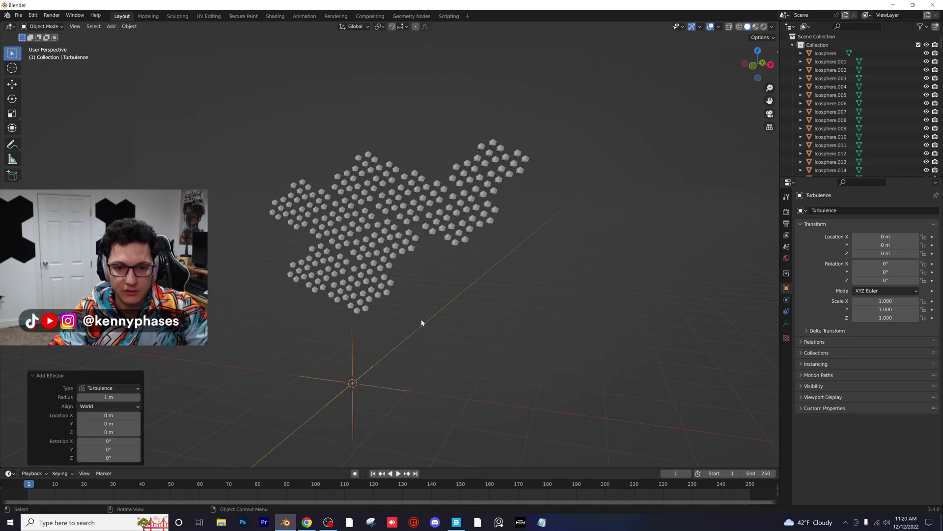
{"action": "key", "text": "g"}
{"action": "key", "text": "z"}
{"action": "left_click", "coordinate": [417, 154]}
{"action": "middle_click_drag", "start_coordinate": [357, 176], "coordinate": [322, 219]}
{"action": "key", "text": "g"}
{"action": "left_click", "coordinate": [394, 218]}
{"action": "scroll", "coordinate": [356, 219], "scroll_direction": "up", "scroll_amount": 1}
{"action": "scroll", "coordinate": [322, 219], "scroll_direction": "up", "scroll_amount": 1}
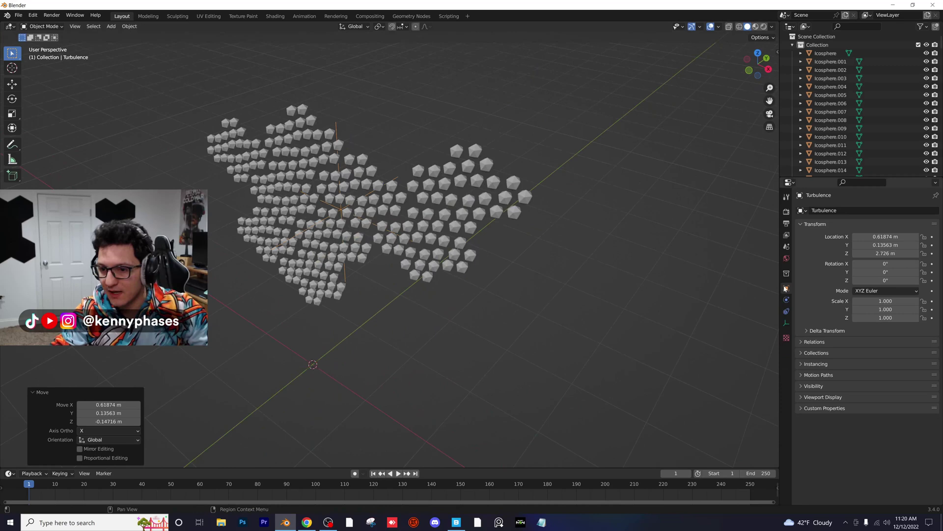
Set the turbulence force field's strength to 100
{"action": "left_click", "coordinate": [786, 300]}
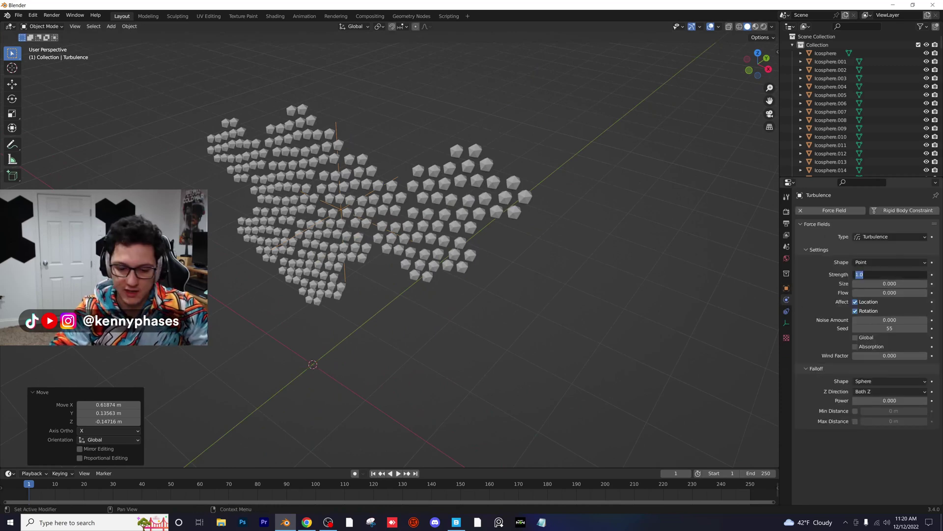
{"action": "type", "text": "100"}
{"action": "key", "text": "Return"}
Add active rigid body physics to one ico sphere at the upper edge of the last copied group
{"action": "middle_click_drag", "start_coordinate": [490, 162], "coordinate": [470, 113]}
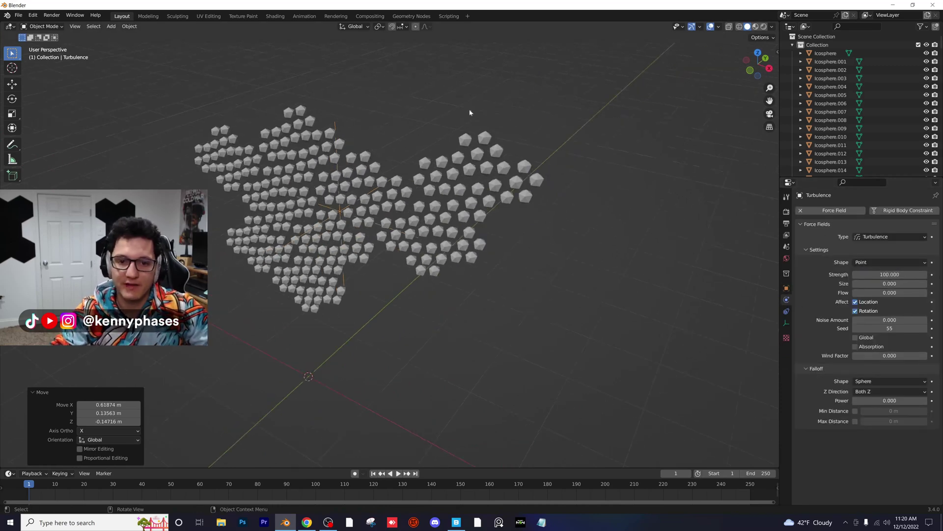
{"action": "left_click", "coordinate": [485, 140]}
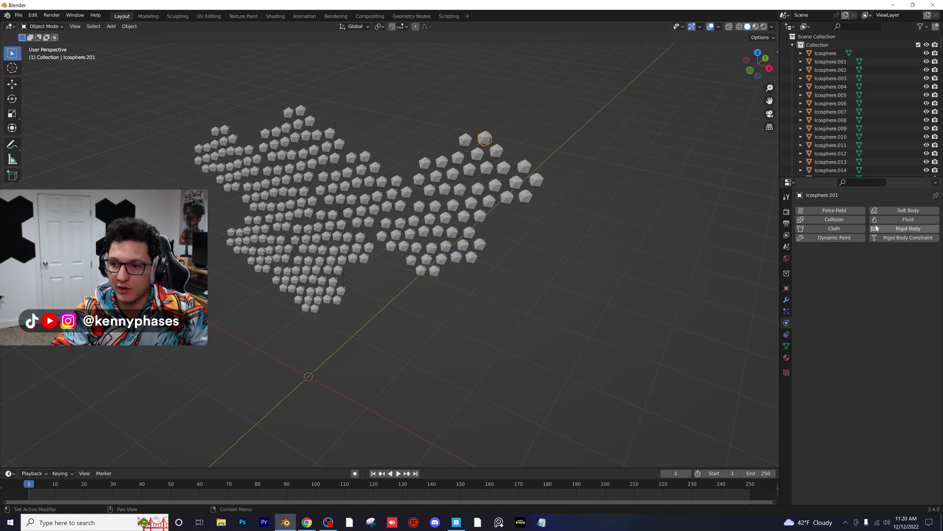
{"action": "left_click", "coordinate": [902, 229]}
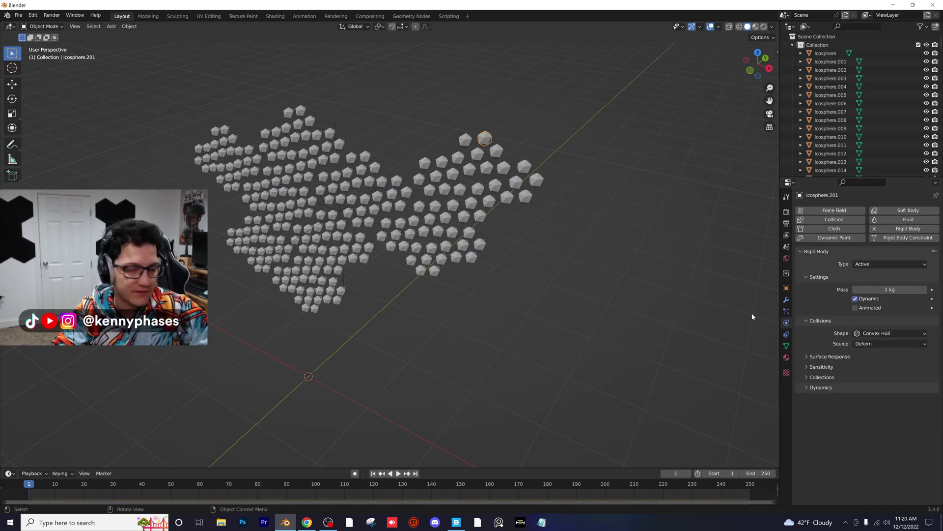
Select all ico spheres and copy the rigid body settings from the active sphere to them
{"action": "middle_click_drag", "start_coordinate": [577, 225], "coordinate": [530, 139]}
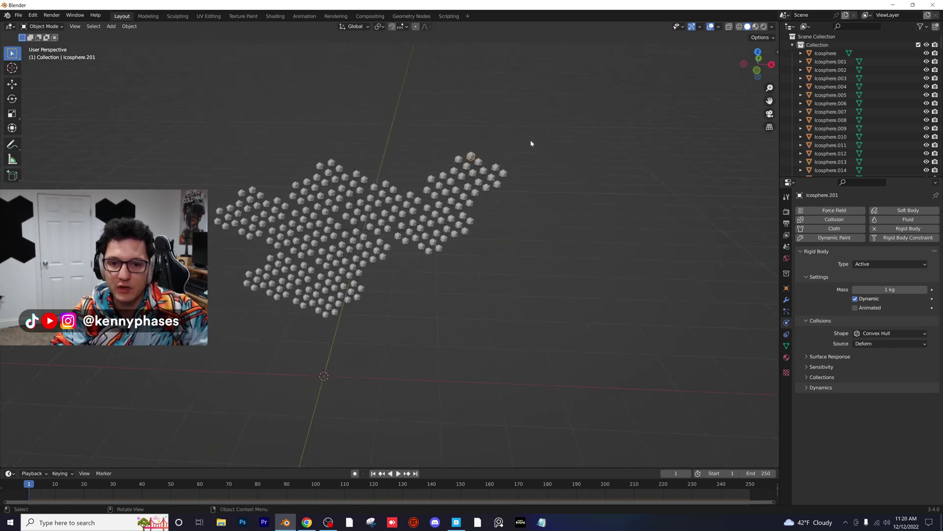
{"action": "left_click_drag", "start_coordinate": [568, 129], "coordinate": [197, 330]}
{"action": "left_click", "coordinate": [126, 27]}
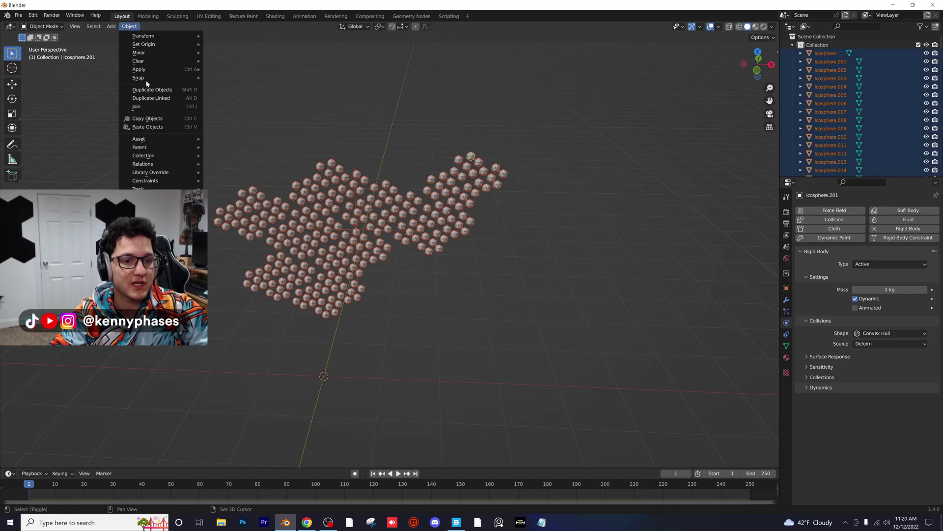
{"action": "mouse_move", "coordinate": [161, 246]}
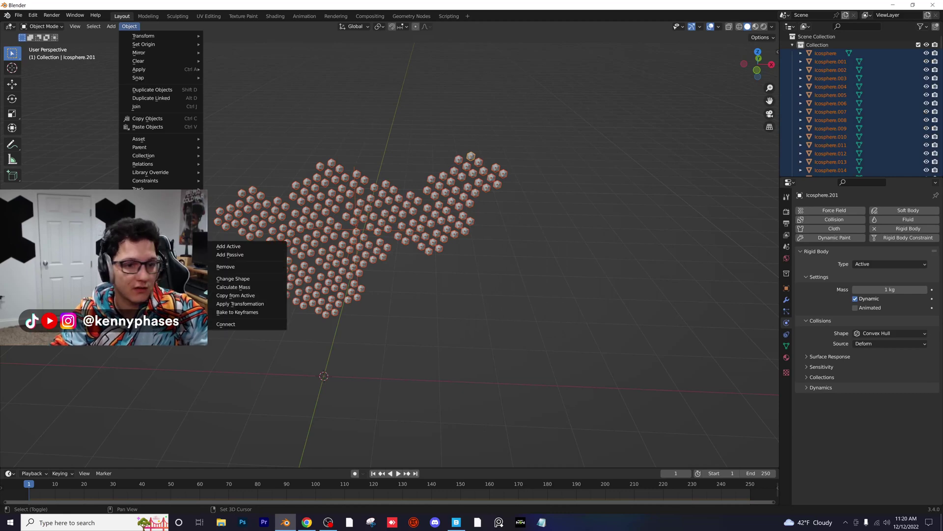
{"action": "left_click", "coordinate": [236, 296]}
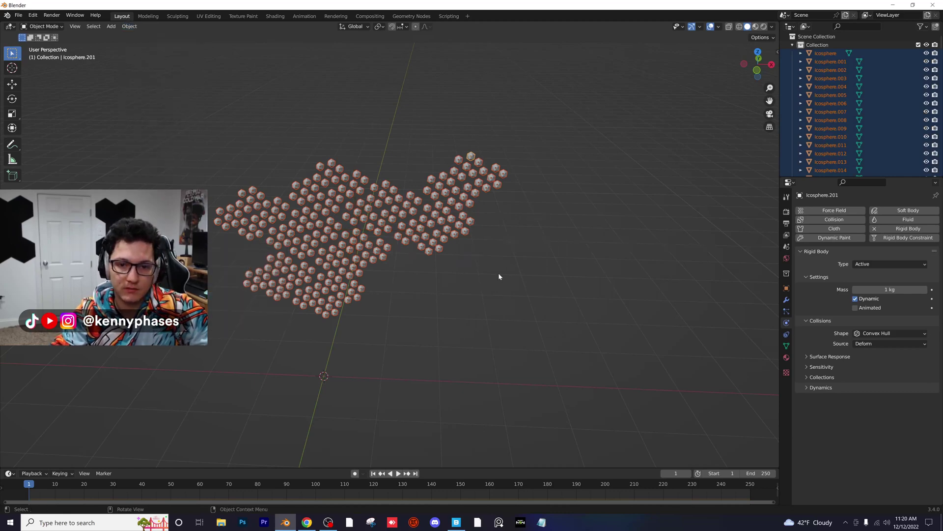
Deselect the spheres, play the simulation for about 10 frames, and return to frame 1
{"action": "left_click", "coordinate": [471, 263]}
{"action": "middle_click_drag", "start_coordinate": [471, 263], "coordinate": [520, 225]}
{"action": "key", "text": "space"}
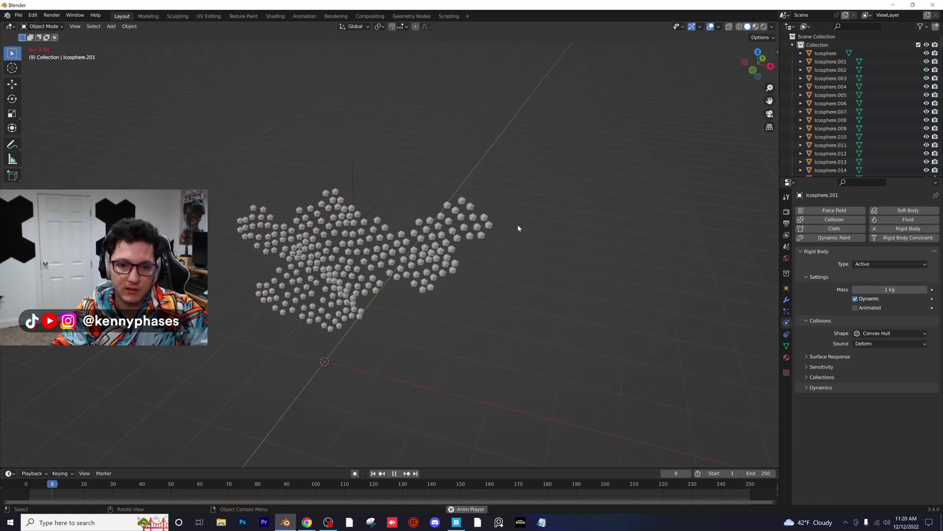
{"action": "key", "text": "space"}
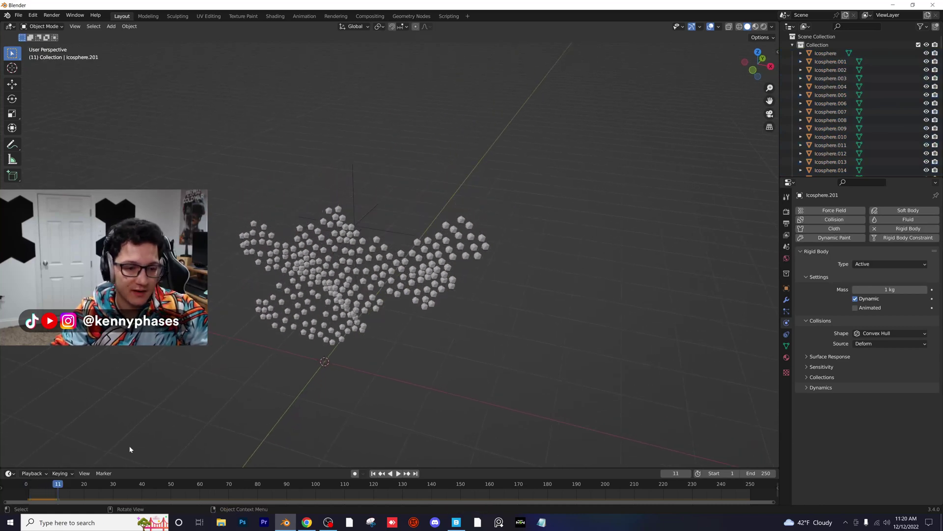
{"action": "left_click_drag", "start_coordinate": [37, 482], "coordinate": [29, 483]}
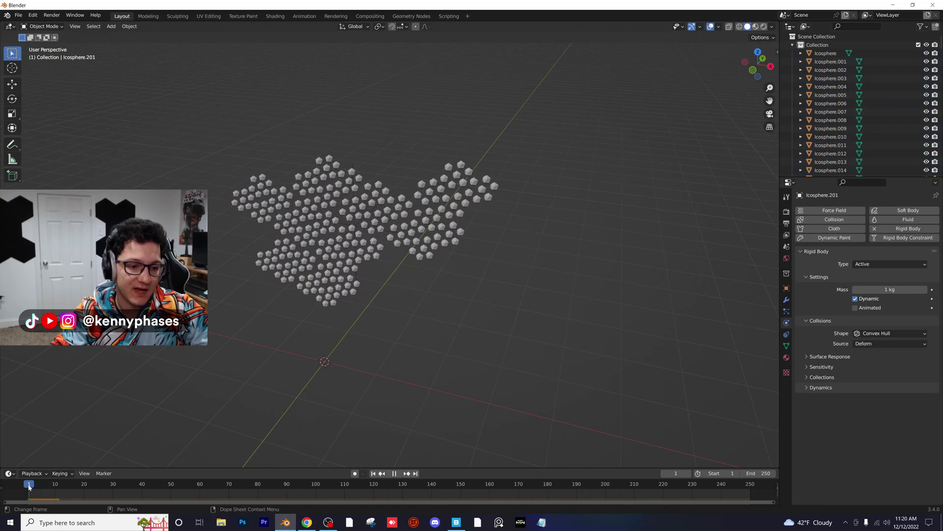
Turn off the scene's gravity, play the simulation to preview the turbulence alone, and return to frame 1
{"action": "left_click", "coordinate": [786, 246]}
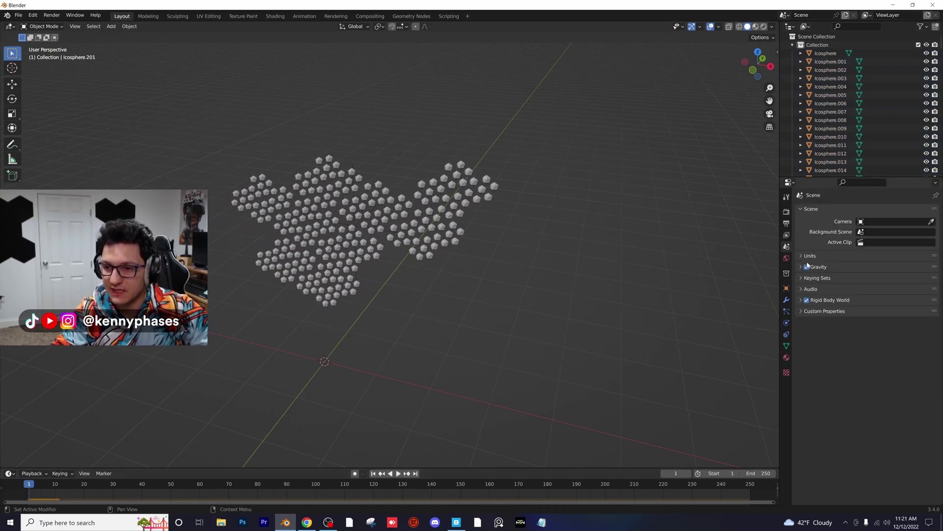
{"action": "middle_click_drag", "start_coordinate": [552, 287], "coordinate": [538, 284]}
{"action": "key", "text": "space"}
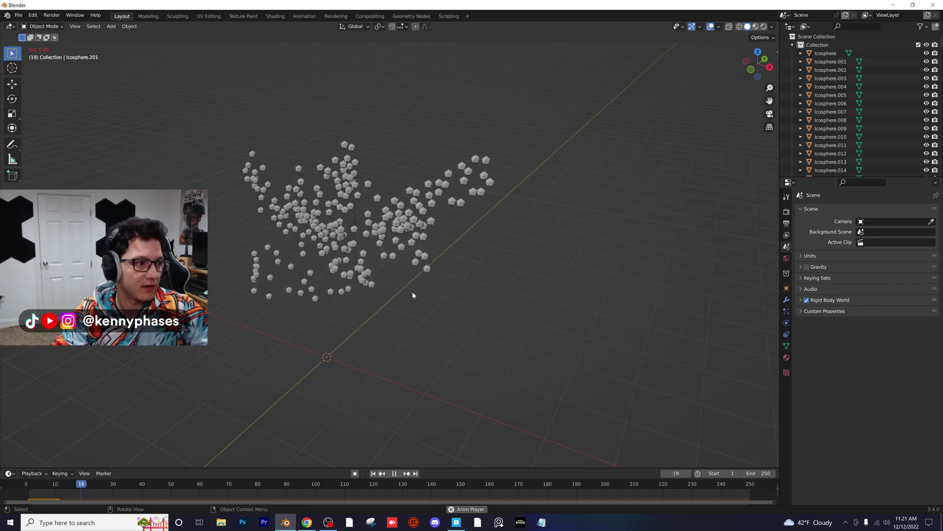
{"action": "middle_click_drag", "start_coordinate": [407, 299], "coordinate": [314, 287]}
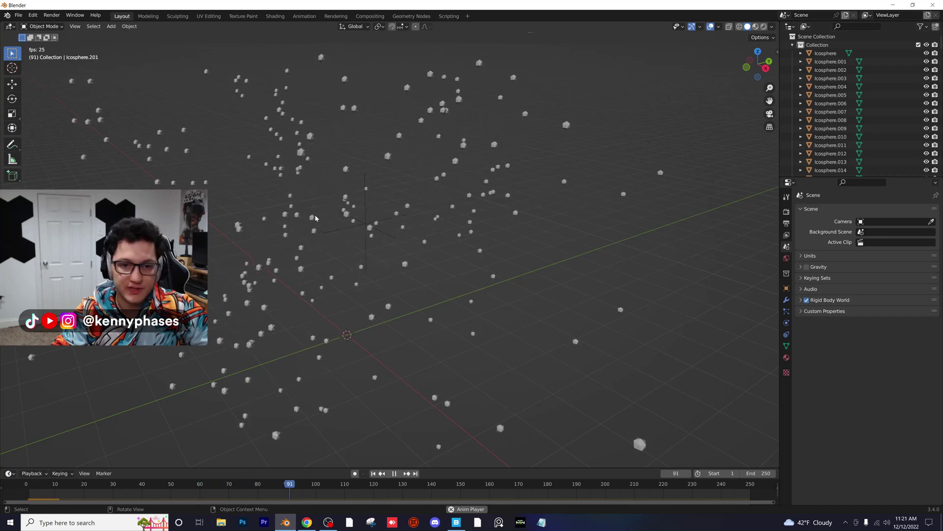
{"action": "left_click", "coordinate": [28, 486]}
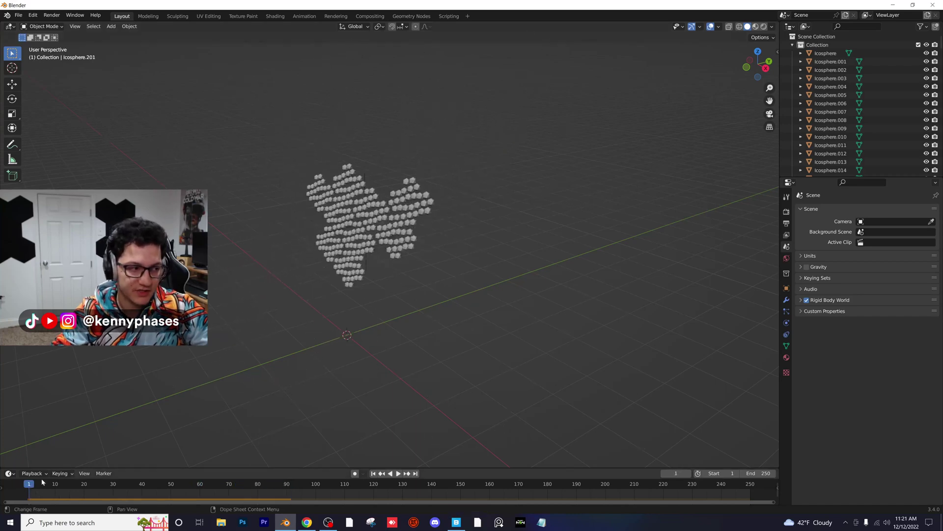
Show the selectability toggles in the enlarged outliner and make the Turbulence force field unselectable
{"action": "middle_click_drag", "start_coordinate": [332, 290], "coordinate": [352, 273]}
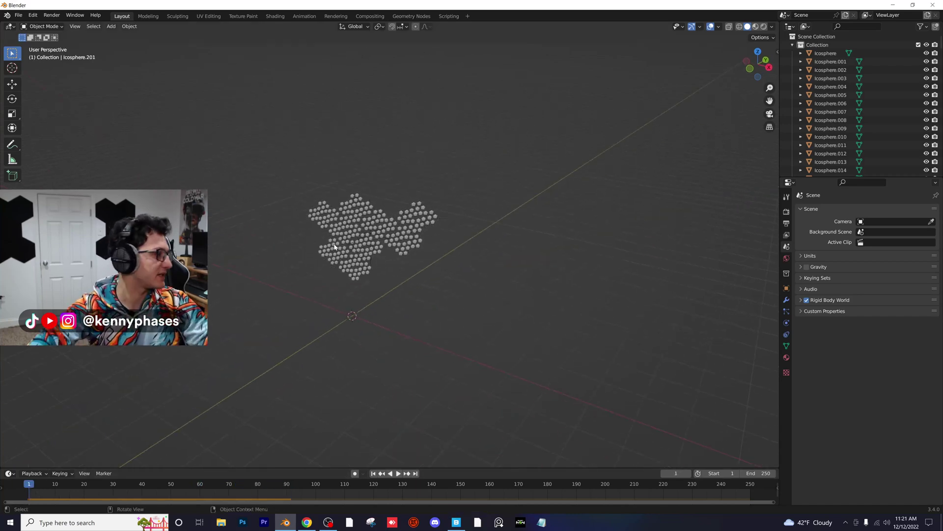
{"action": "middle_click_drag", "start_coordinate": [296, 251], "coordinate": [388, 243]}
{"action": "left_click_drag", "start_coordinate": [514, 167], "coordinate": [318, 300]}
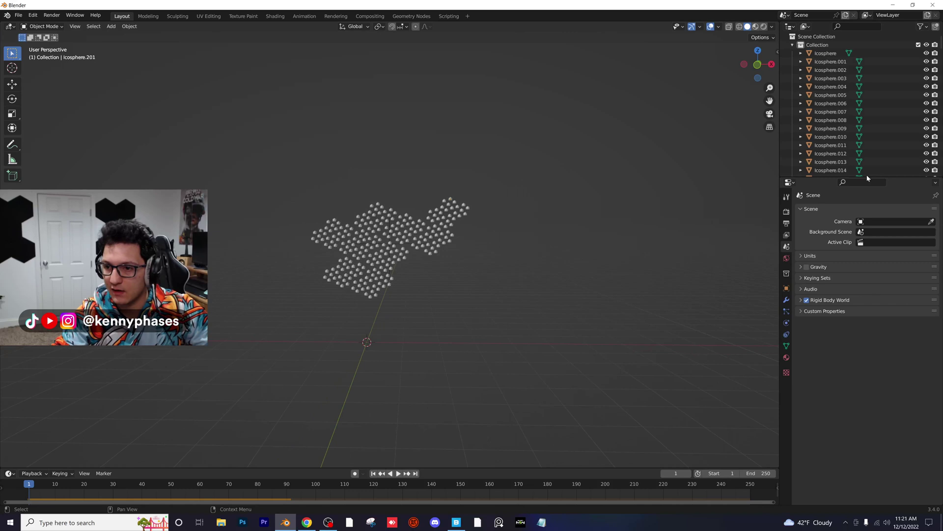
{"action": "left_click_drag", "start_coordinate": [872, 176], "coordinate": [872, 329]}
{"action": "scroll", "coordinate": [869, 245], "scroll_direction": "down", "scroll_amount": 5}
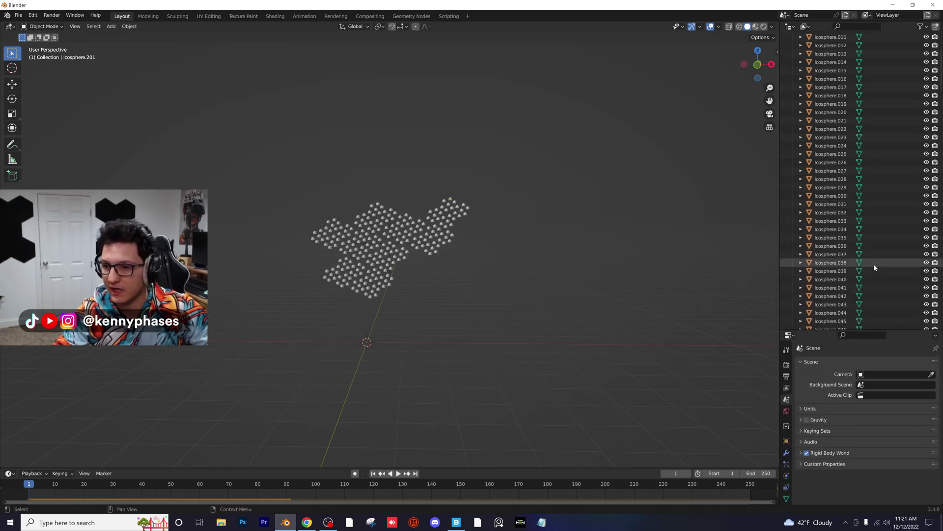
{"action": "middle_click_drag", "start_coordinate": [865, 306], "coordinate": [805, 123]}
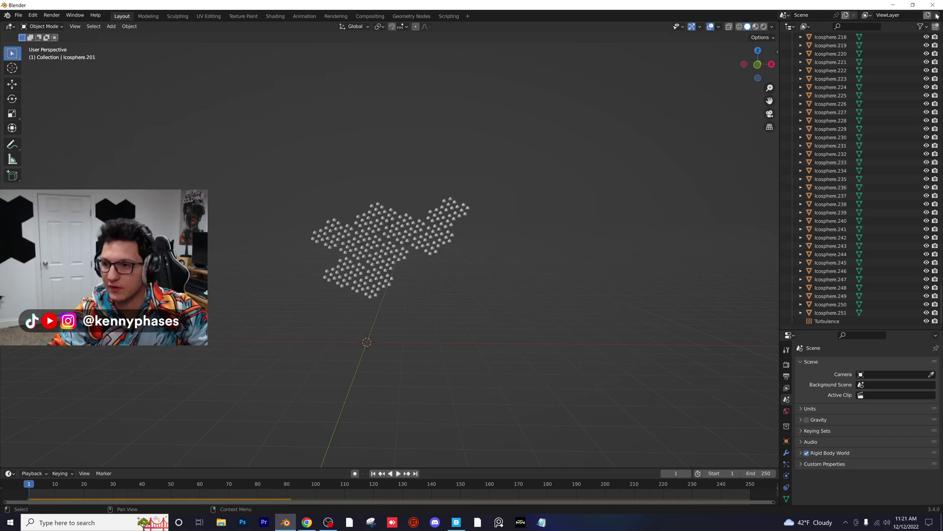
{"action": "left_click", "coordinate": [921, 27]}
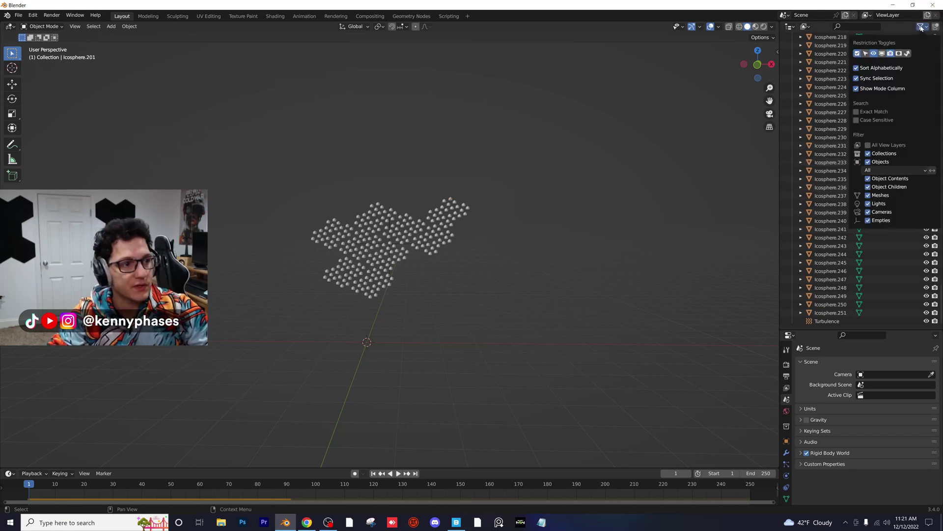
{"action": "left_click", "coordinate": [866, 54]}
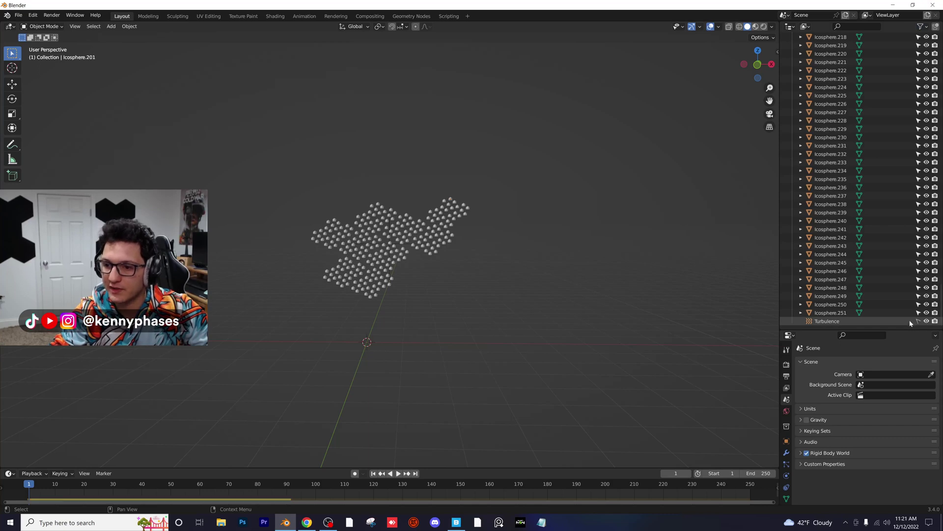
Select all ico spheres and scale the whole group down to about 0.395
{"action": "key", "text": "a"}
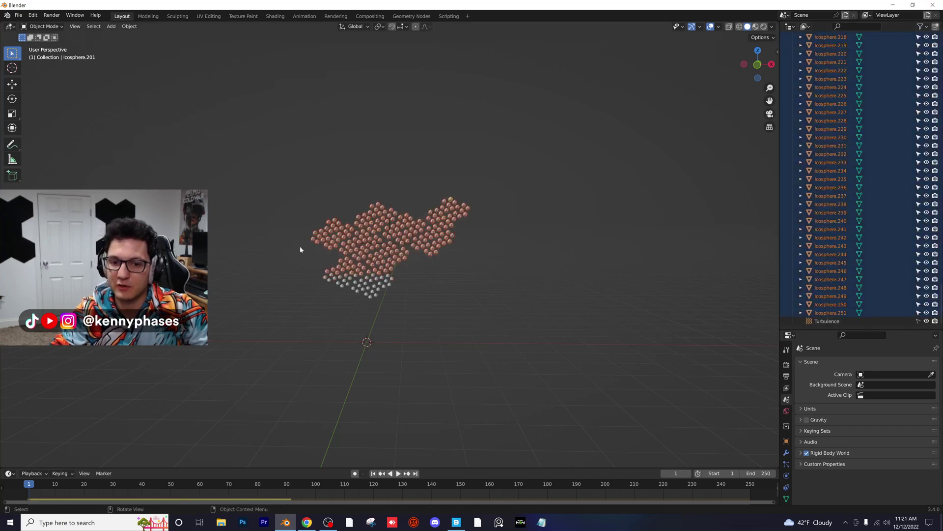
{"action": "left_click_drag", "start_coordinate": [524, 165], "coordinate": [398, 220]}
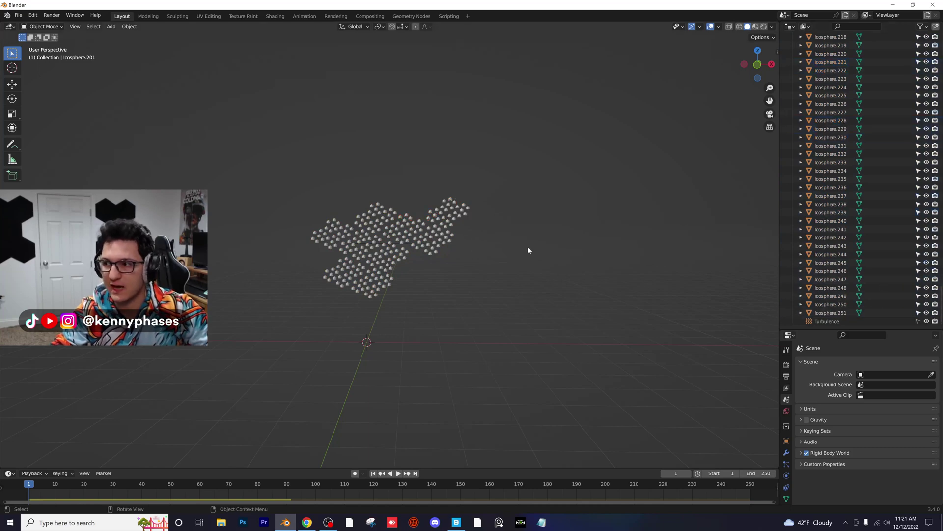
{"action": "left_click_drag", "start_coordinate": [516, 164], "coordinate": [284, 310]}
{"action": "key", "text": "s"}
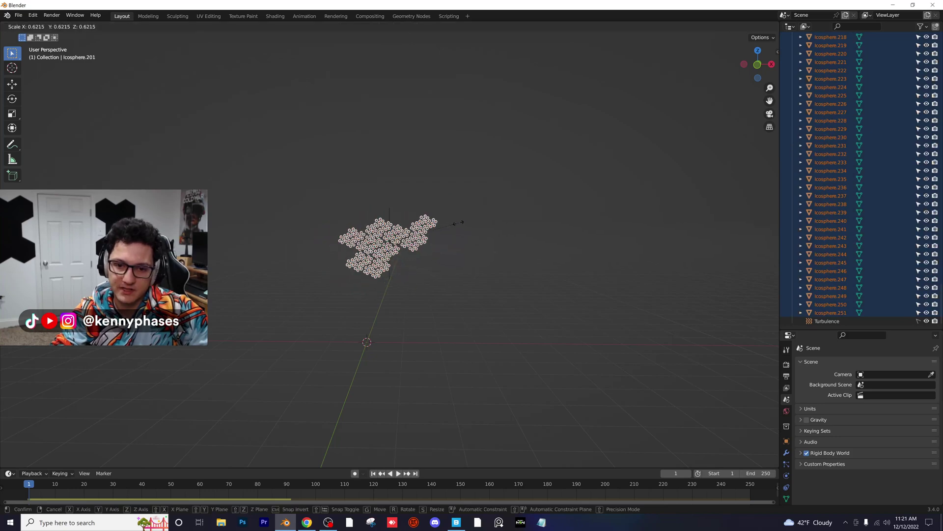
{"action": "left_click", "coordinate": [427, 248]}
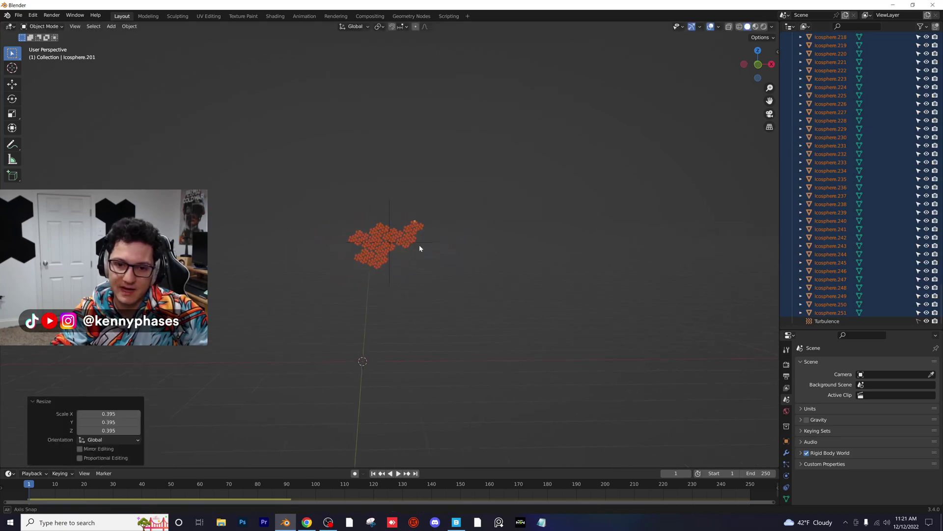
In front view, duplicate the sphere group by about 0.915 m in X and -0.367 m in Z, and place another copy above
{"action": "left_click", "coordinate": [759, 65]}
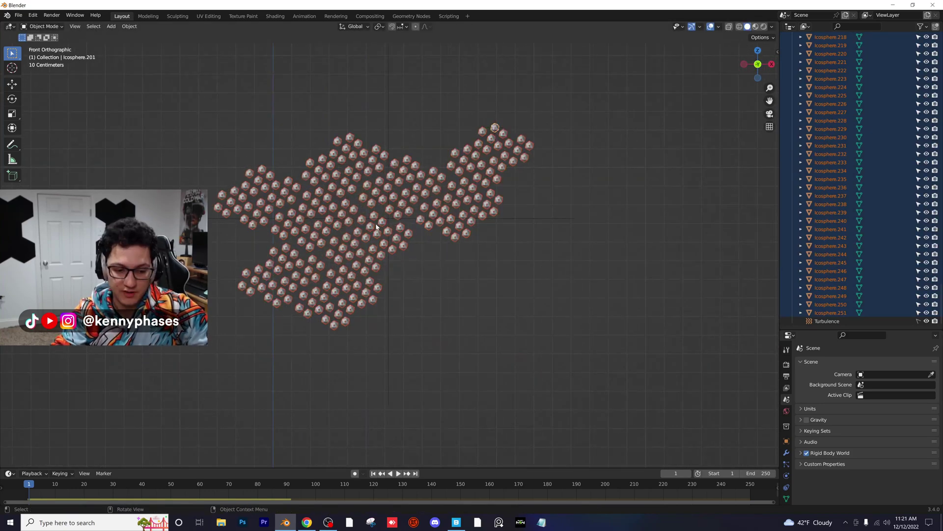
{"action": "key", "text": "shift+d"}
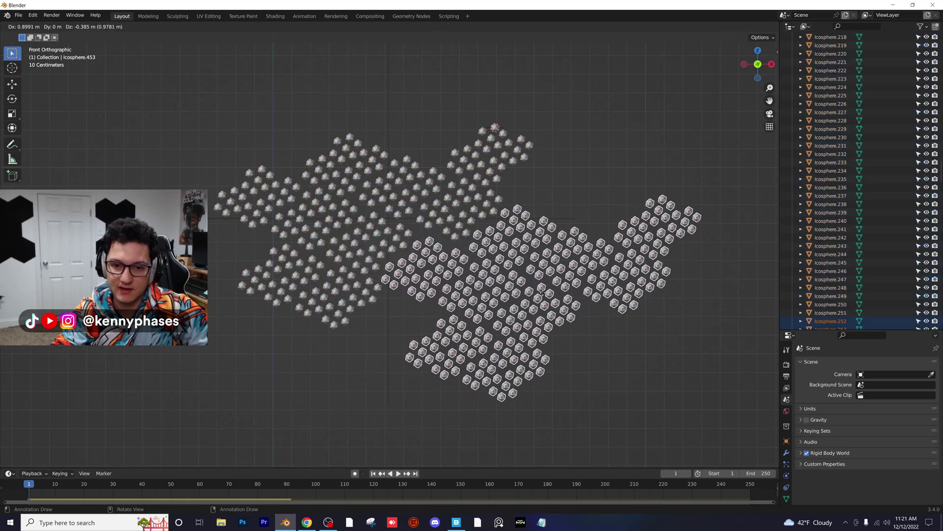
{"action": "left_click", "coordinate": [543, 292]}
{"action": "scroll", "coordinate": [482, 303], "scroll_direction": "down", "scroll_amount": 2}
{"action": "key", "text": "shift+d"}
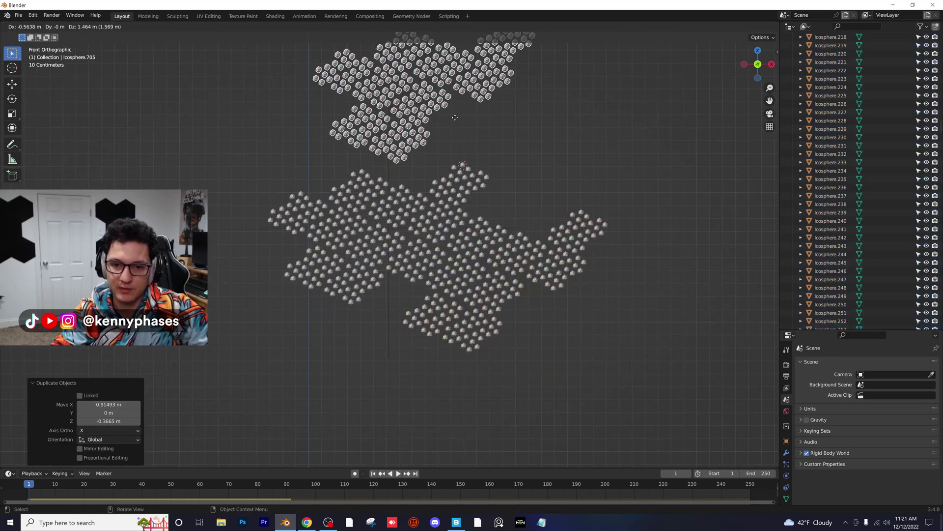
{"action": "left_click", "coordinate": [473, 138]}
{"action": "left_click", "coordinate": [540, 167]}
Save the scene as might-crash.blend in the Instagram folder
{"action": "scroll", "coordinate": [516, 194], "scroll_direction": "down", "scroll_amount": 2}
{"action": "key", "text": "ctrl+s"}
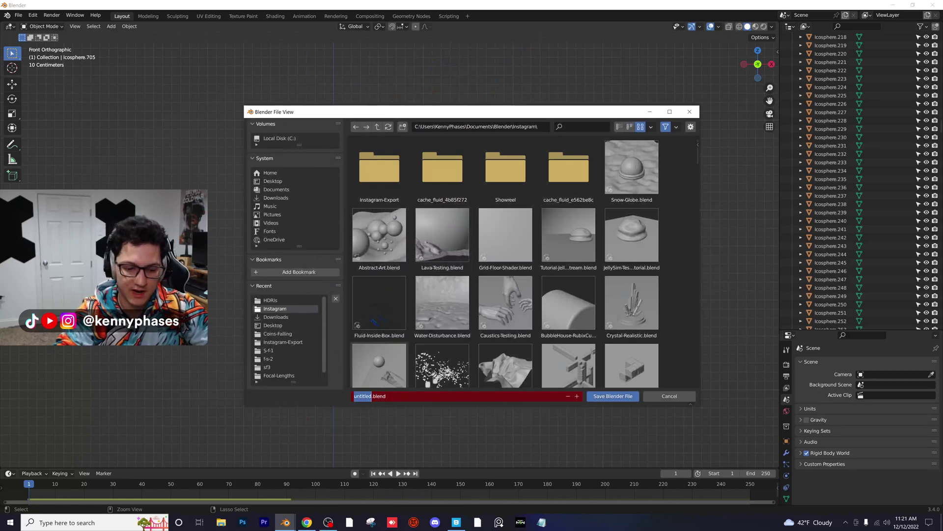
{"action": "type", "text": "migh"}
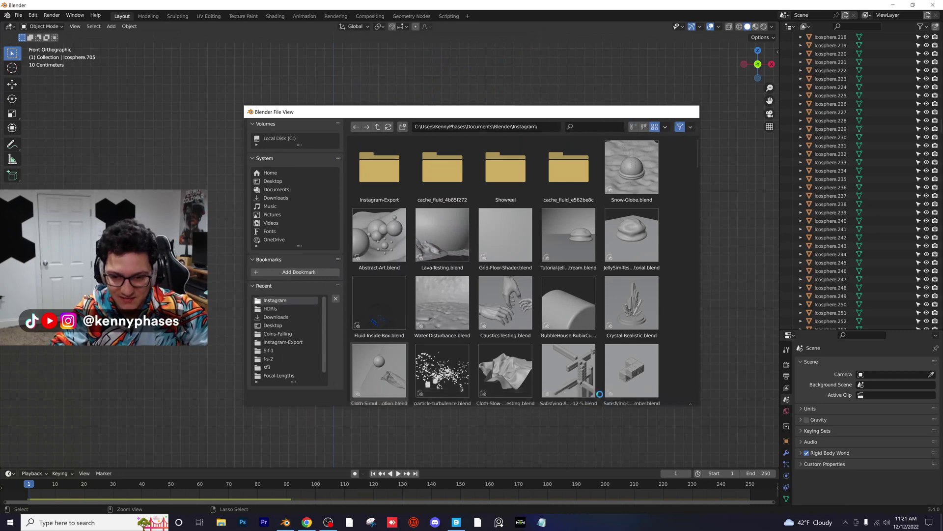
{"action": "left_click", "coordinate": [605, 396]}
Play the first few frames of the simulation with all the duplicated sphere groups in perspective view
{"action": "middle_click_drag", "start_coordinate": [261, 215], "coordinate": [231, 249]}
{"action": "key", "text": "space"}
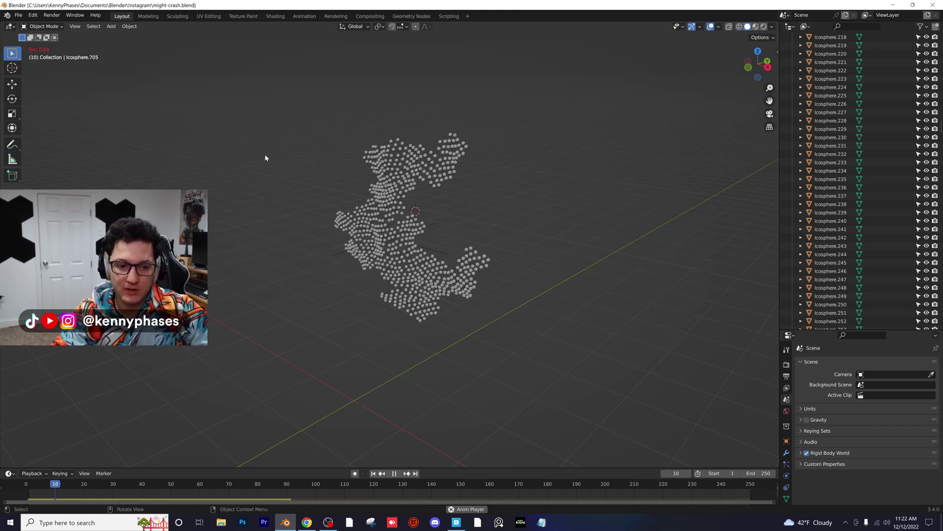
{"action": "key", "text": "space"}
Set the rigid body world's cache end frame to 50 and bake the simulation
{"action": "left_click", "coordinate": [835, 453]}
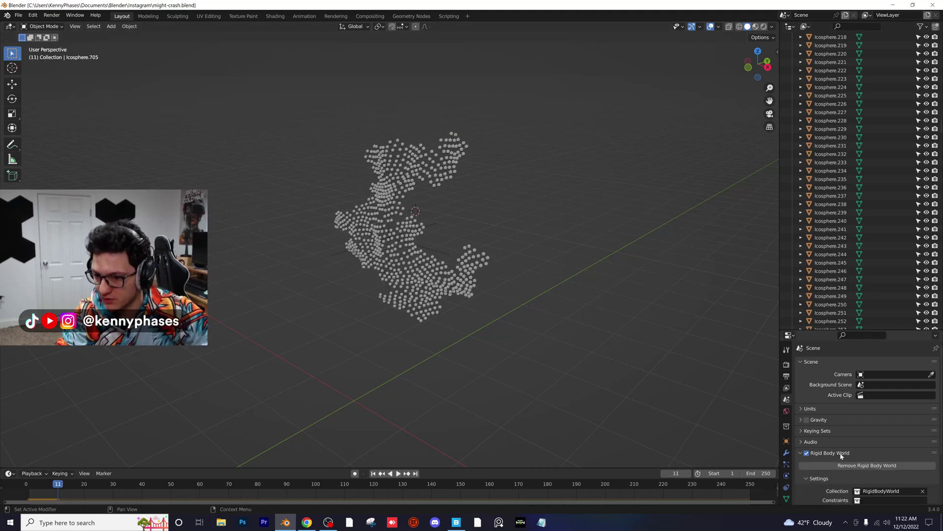
{"action": "scroll", "coordinate": [840, 452], "scroll_direction": "down", "scroll_amount": 4}
{"action": "scroll", "coordinate": [884, 422], "scroll_direction": "down", "scroll_amount": 3}
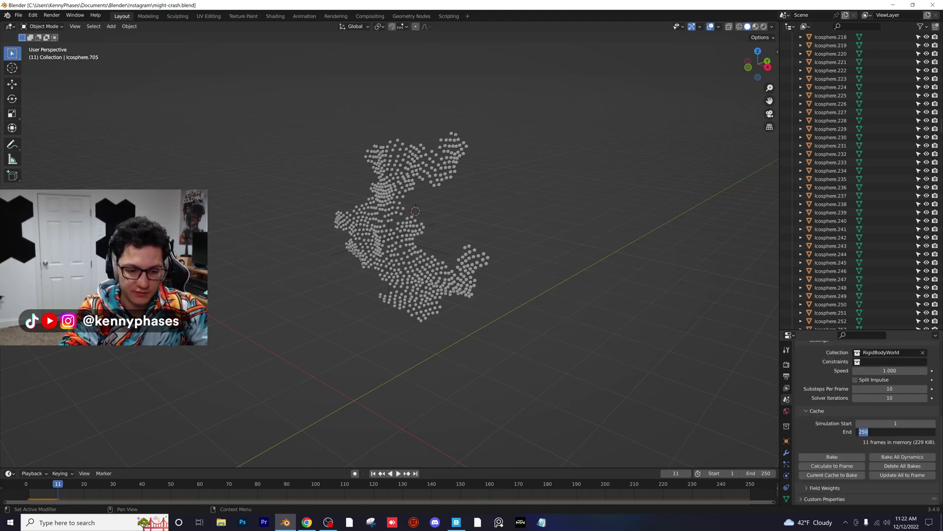
{"action": "type", "text": "50"}
{"action": "key", "text": "Return"}
{"action": "left_click", "coordinate": [832, 456]}
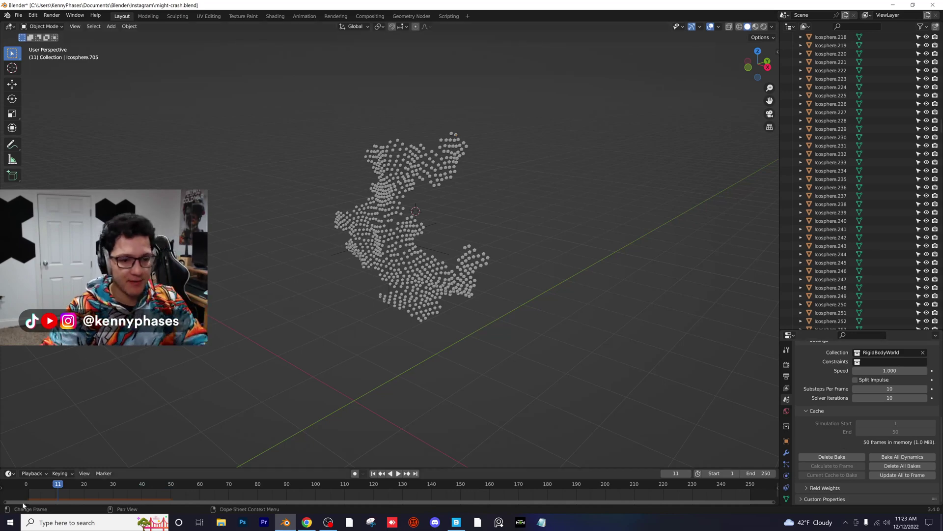
Play the baked simulation from frame 1 to about frame 45, and return to the start
{"action": "left_click", "coordinate": [29, 485]}
{"action": "key", "text": "space"}
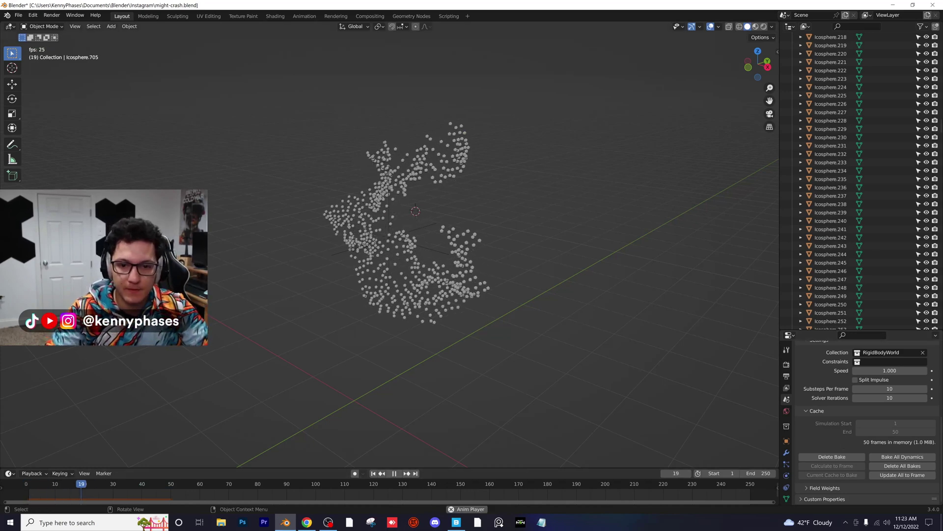
{"action": "key", "text": "space"}
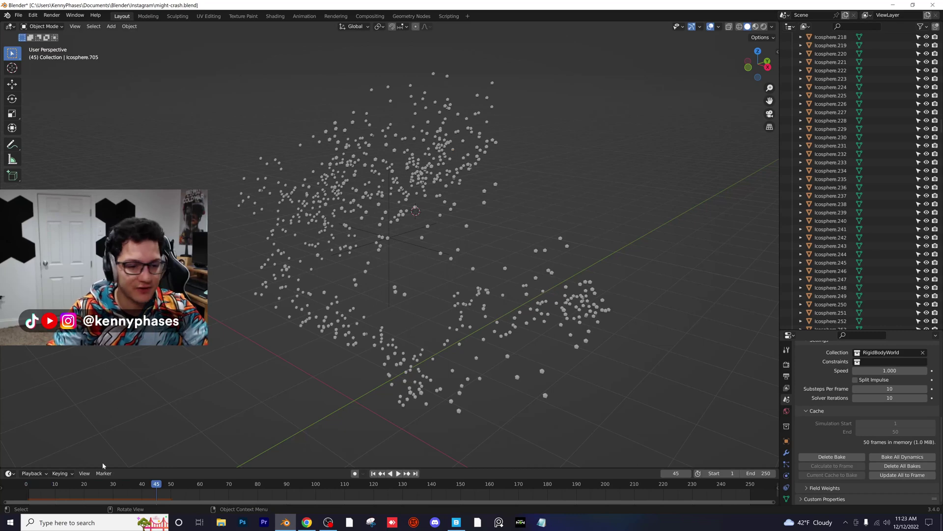
{"action": "left_click_drag", "start_coordinate": [152, 484], "coordinate": [28, 484]}
Replay the bake to frame 27, inspect the sphere spread up close and from the right view, and return to frame 1
{"action": "key", "text": "space"}
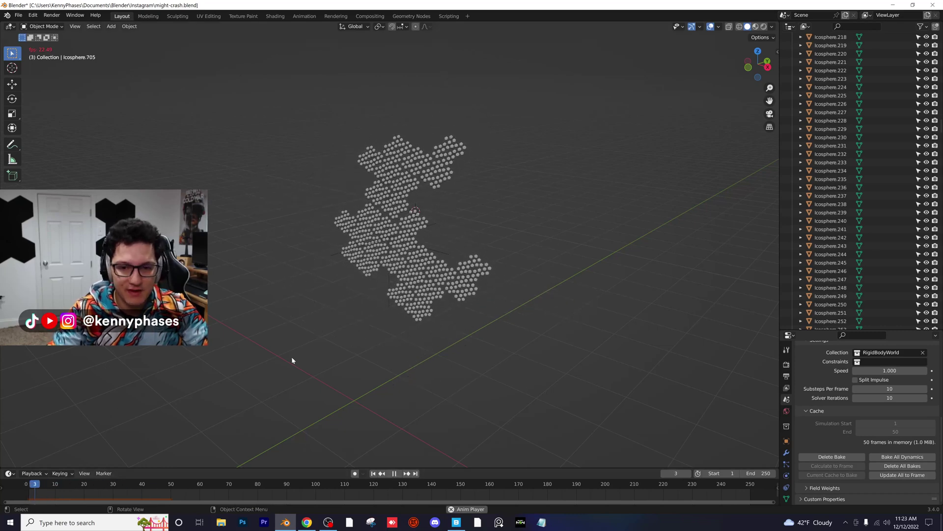
{"action": "key", "text": "space"}
{"action": "scroll", "coordinate": [393, 313], "scroll_direction": "up", "scroll_amount": 1}
{"action": "middle_click_drag", "start_coordinate": [416, 307], "coordinate": [385, 312]}
{"action": "scroll", "coordinate": [385, 313], "scroll_direction": "up", "scroll_amount": 1}
{"action": "left_click", "coordinate": [762, 69]}
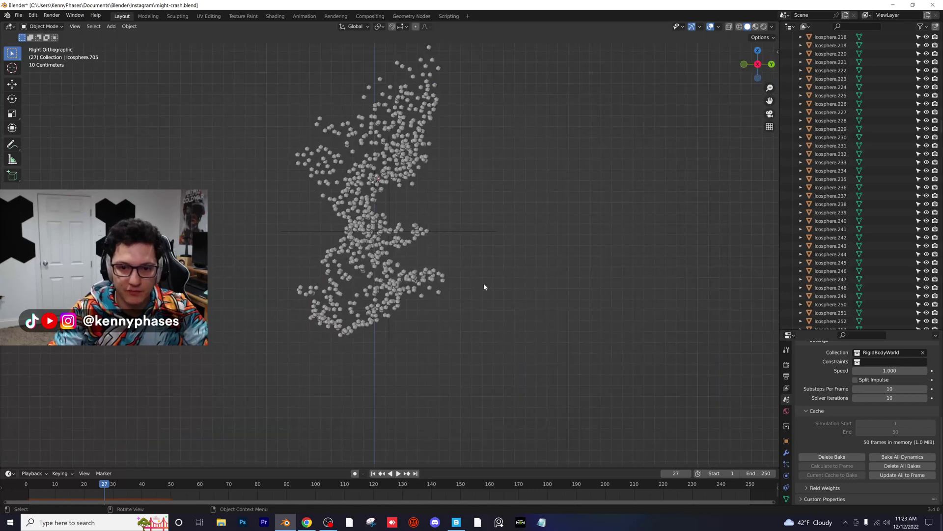
{"action": "left_click_drag", "start_coordinate": [79, 487], "coordinate": [32, 486]}
{"action": "middle_click_drag", "start_coordinate": [318, 185], "coordinate": [363, 215]}
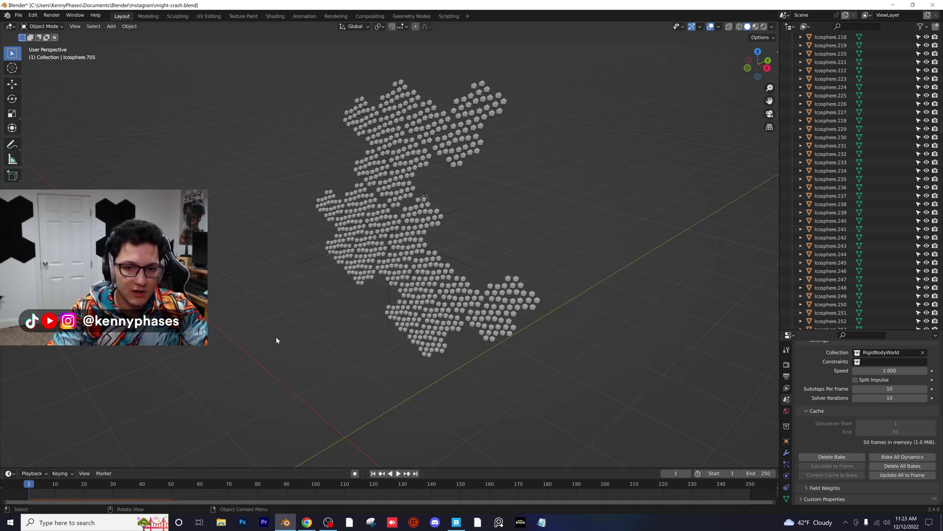
Play the baked simulation to frame 31, inspect the sphere spread from several angles, and scrub back to frame 20 to compare
{"action": "middle_click_drag", "start_coordinate": [276, 340], "coordinate": [409, 268]}
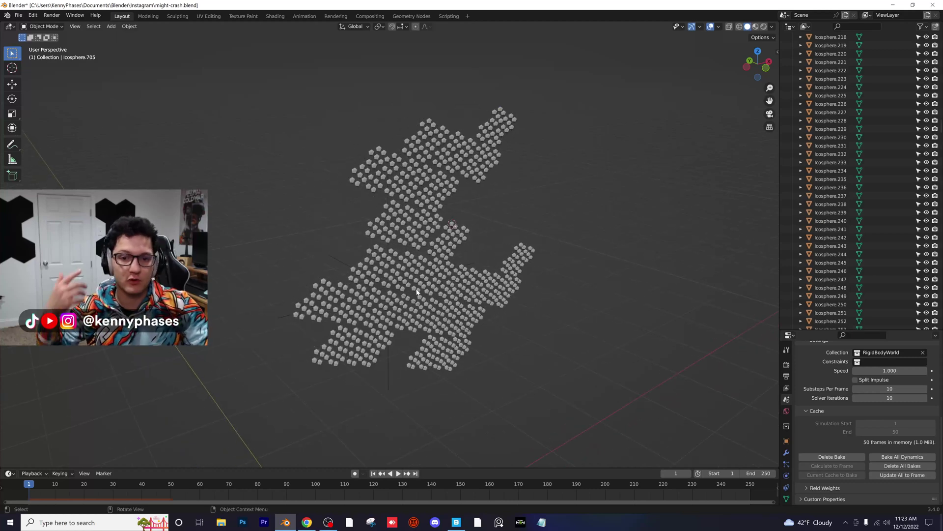
{"action": "key", "text": "space"}
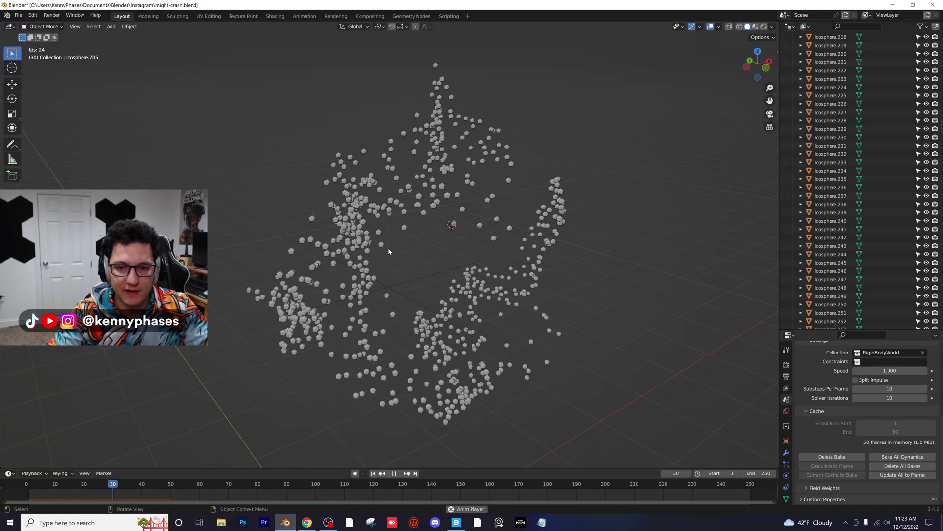
{"action": "left_click_drag", "start_coordinate": [157, 486], "coordinate": [116, 484]}
{"action": "scroll", "coordinate": [306, 294], "scroll_direction": "down", "scroll_amount": 3}
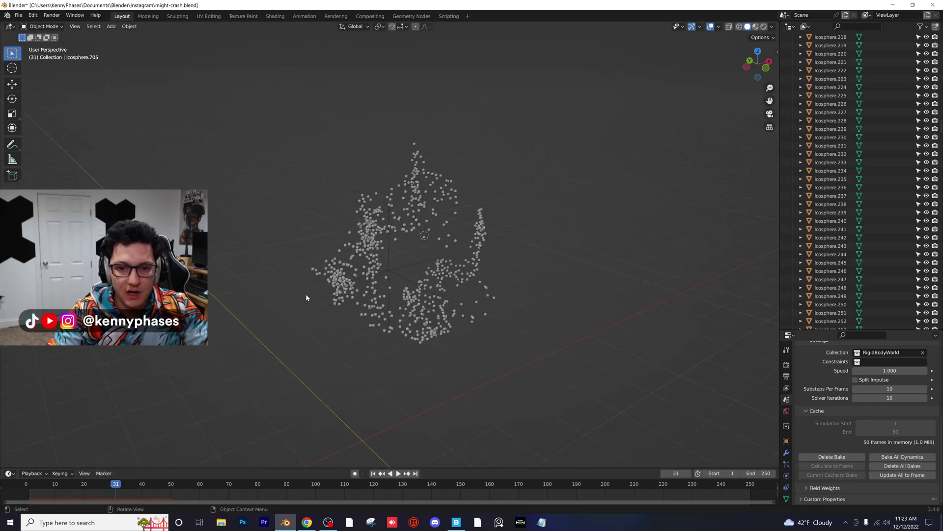
{"action": "middle_click_drag", "start_coordinate": [306, 294], "coordinate": [359, 302]}
{"action": "scroll", "coordinate": [414, 274], "scroll_direction": "up", "scroll_amount": 1}
{"action": "middle_click_drag", "start_coordinate": [414, 274], "coordinate": [428, 251]}
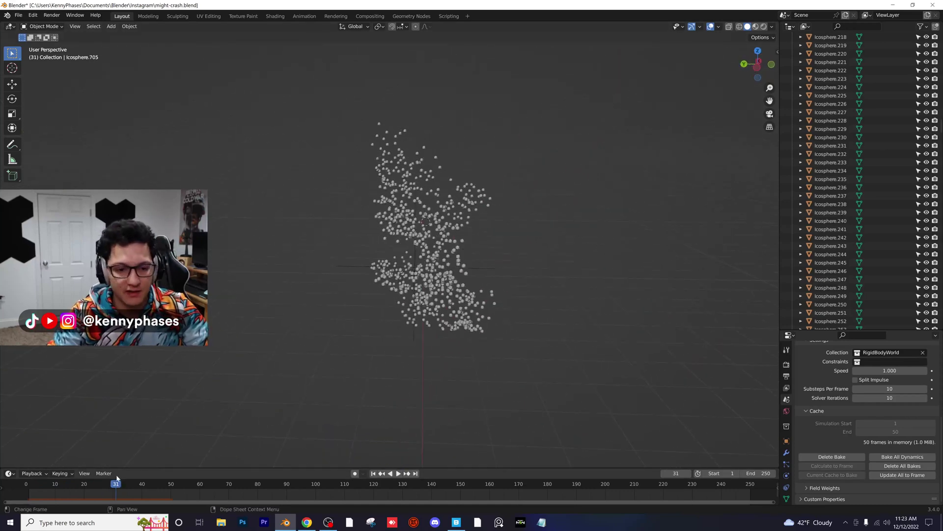
{"action": "left_click_drag", "start_coordinate": [117, 478], "coordinate": [84, 491]}
{"action": "scroll", "coordinate": [399, 300], "scroll_direction": "up", "scroll_amount": 2}
{"action": "middle_click_drag", "start_coordinate": [399, 300], "coordinate": [373, 303]}
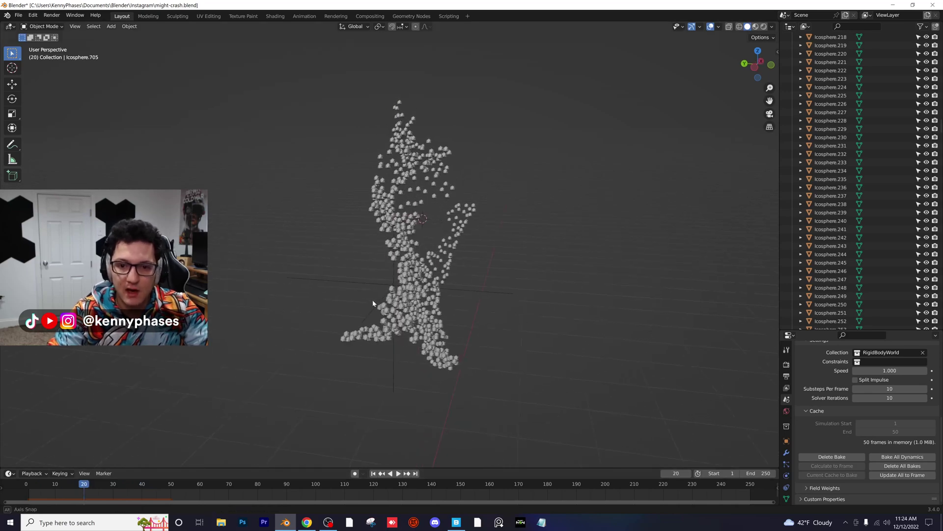
Replay the bake from the start several times, up to about frame 40, and return to frame 2
{"action": "left_click_drag", "start_coordinate": [88, 488], "coordinate": [32, 488]}
{"action": "middle_click_drag", "start_coordinate": [363, 296], "coordinate": [450, 320]}
{"action": "key", "text": "space"}
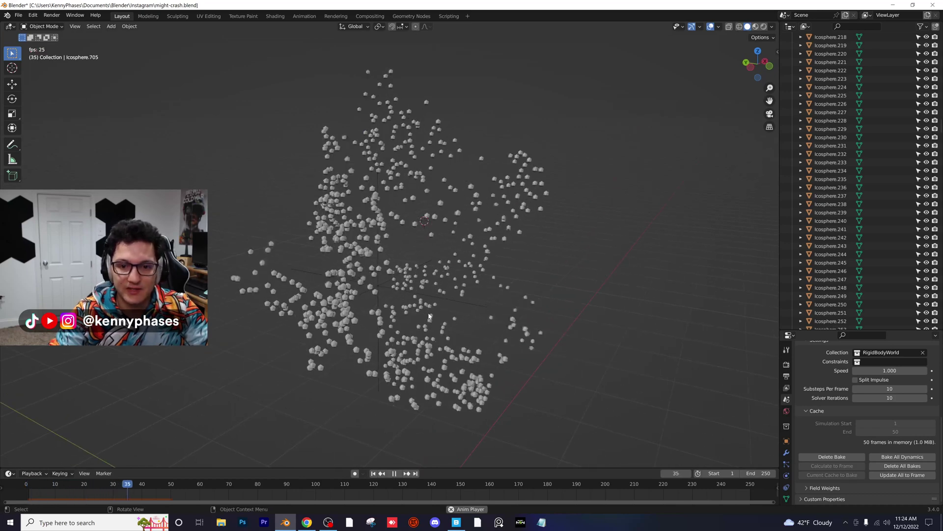
{"action": "key", "text": "space"}
{"action": "left_click_drag", "start_coordinate": [133, 485], "coordinate": [62, 485]}
{"action": "key", "text": "space"}
{"action": "key", "text": "space"}
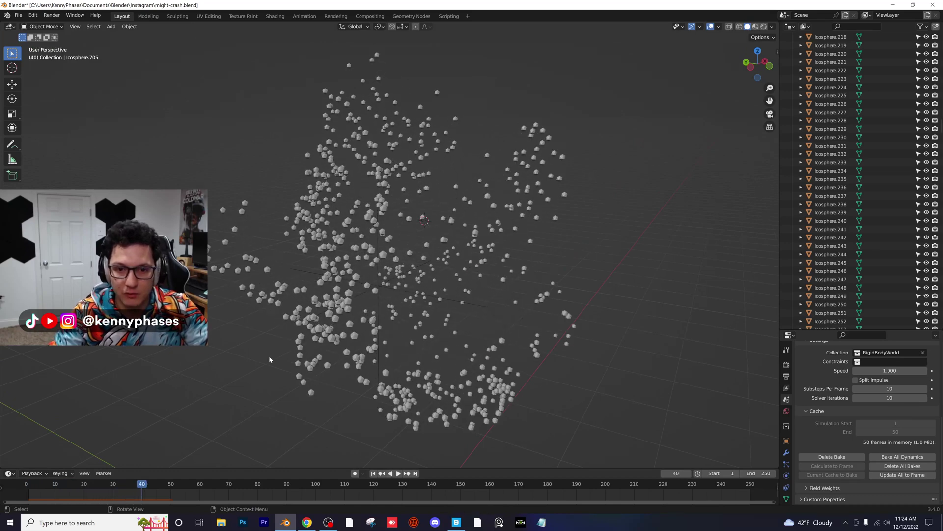
{"action": "left_click_drag", "start_coordinate": [144, 488], "coordinate": [33, 491]}
{"action": "key", "text": "space"}
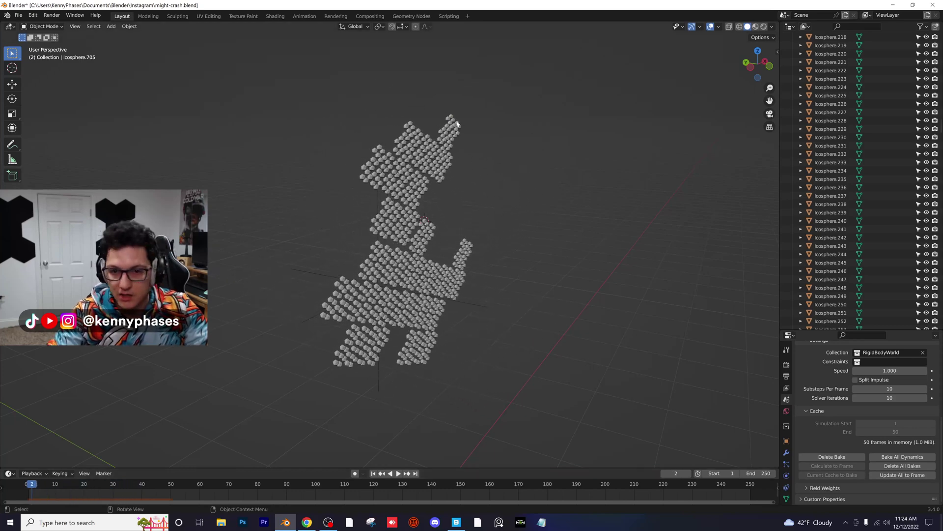
Examine the flat sphere layout at frame 2 from several angles, ending edge-on
{"action": "left_click", "coordinate": [457, 123]}
{"action": "middle_click_drag", "start_coordinate": [457, 123], "coordinate": [419, 147]}
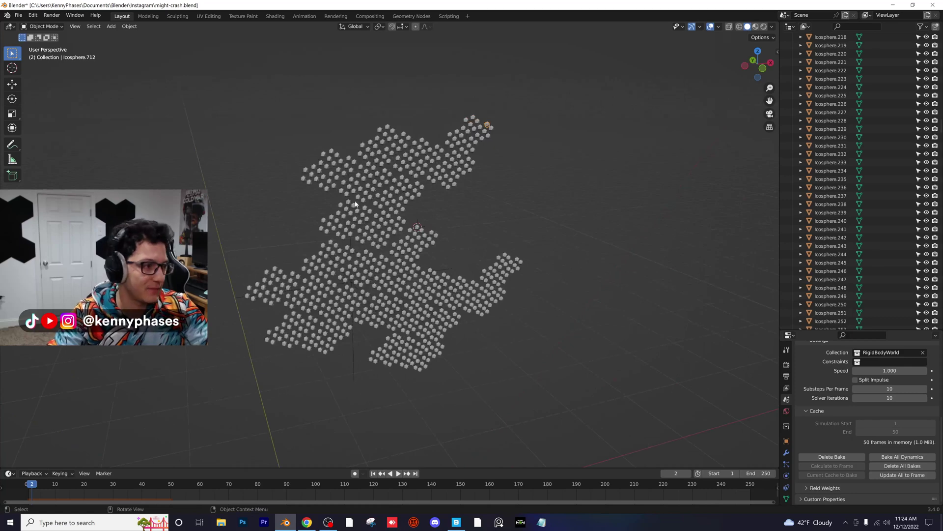
{"action": "middle_click_drag", "start_coordinate": [384, 337], "coordinate": [421, 299]}
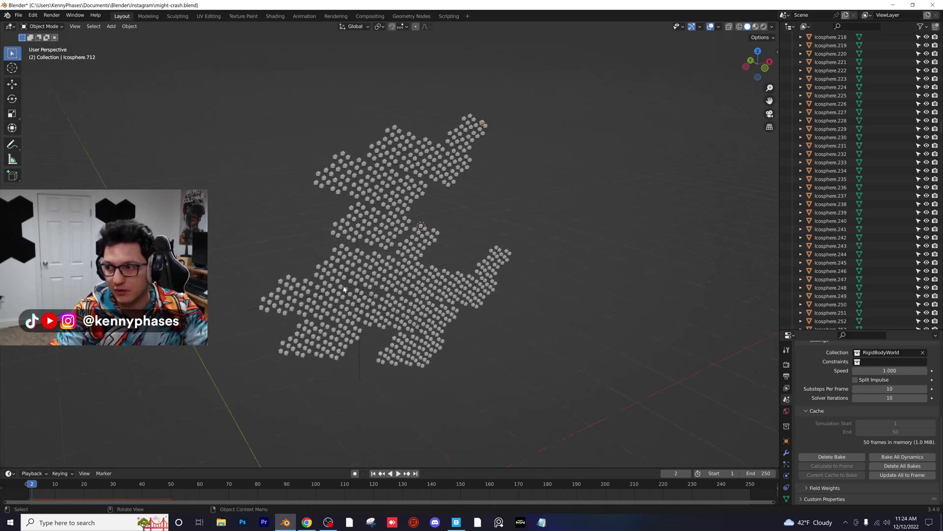
{"action": "middle_click_drag", "start_coordinate": [344, 290], "coordinate": [400, 300]}
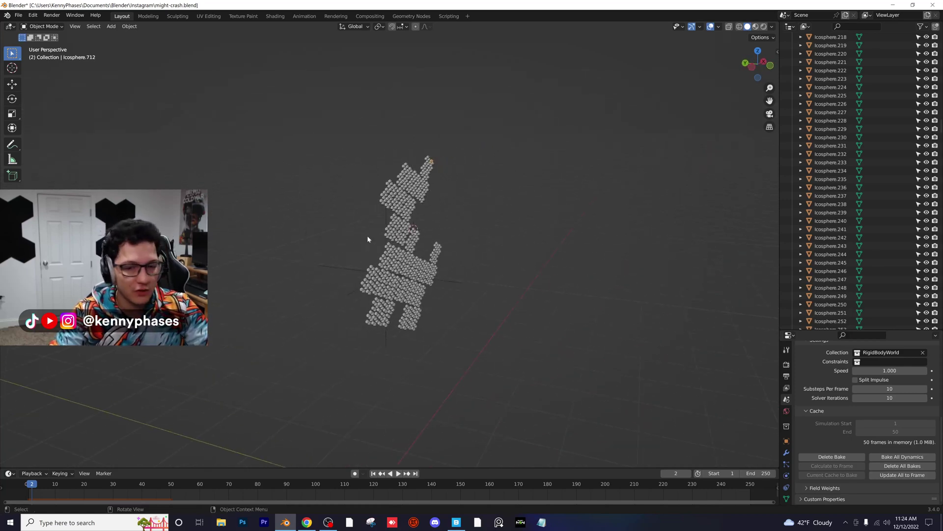
{"action": "middle_click_drag", "start_coordinate": [357, 230], "coordinate": [409, 240]}
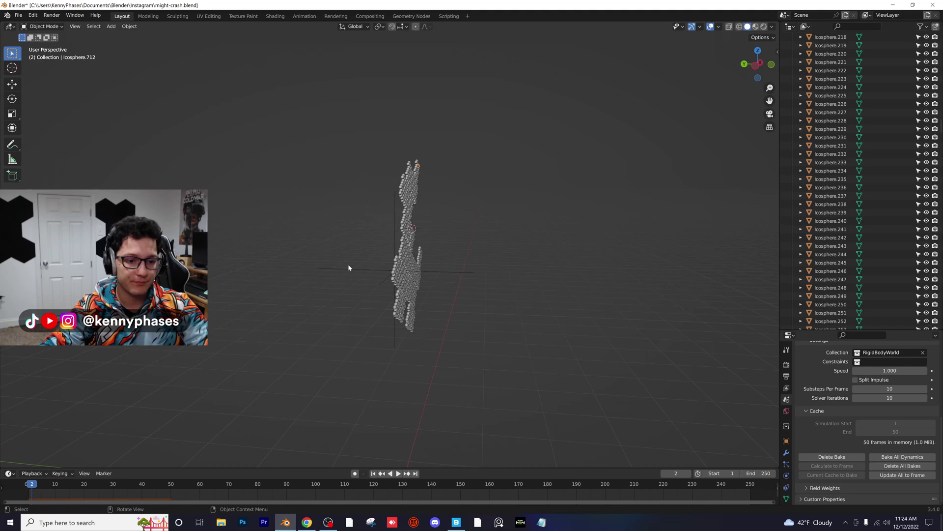
{"action": "middle_click_drag", "start_coordinate": [403, 256], "coordinate": [422, 275]}
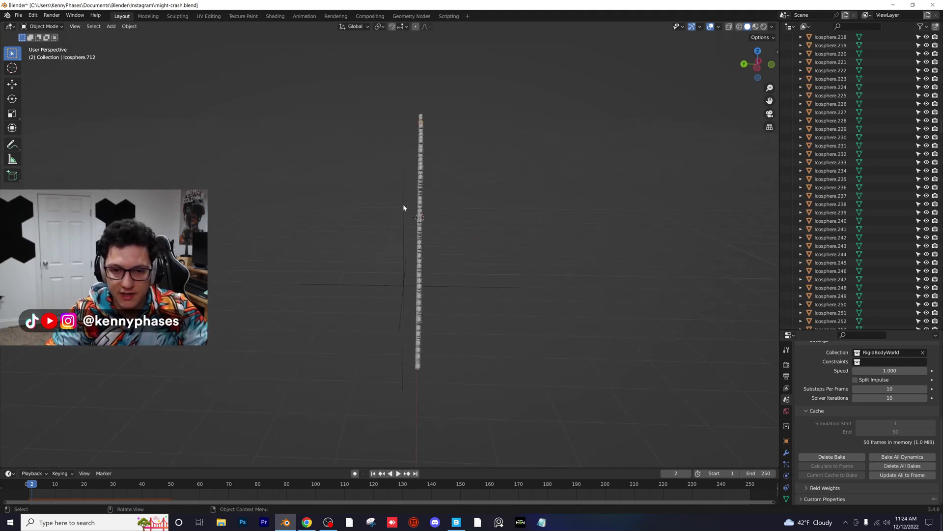
Select the Turbulence object at frame 1 and bring its force field settings fully into view
{"action": "scroll", "coordinate": [866, 316], "scroll_direction": "down", "scroll_amount": 5}
{"action": "middle_click_drag", "start_coordinate": [865, 313], "coordinate": [838, 138]}
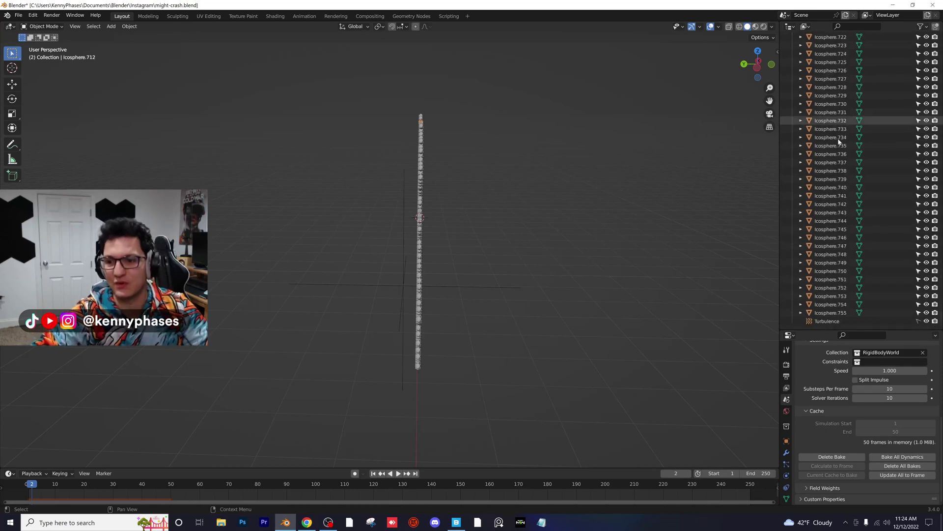
{"action": "left_click", "coordinate": [876, 322]}
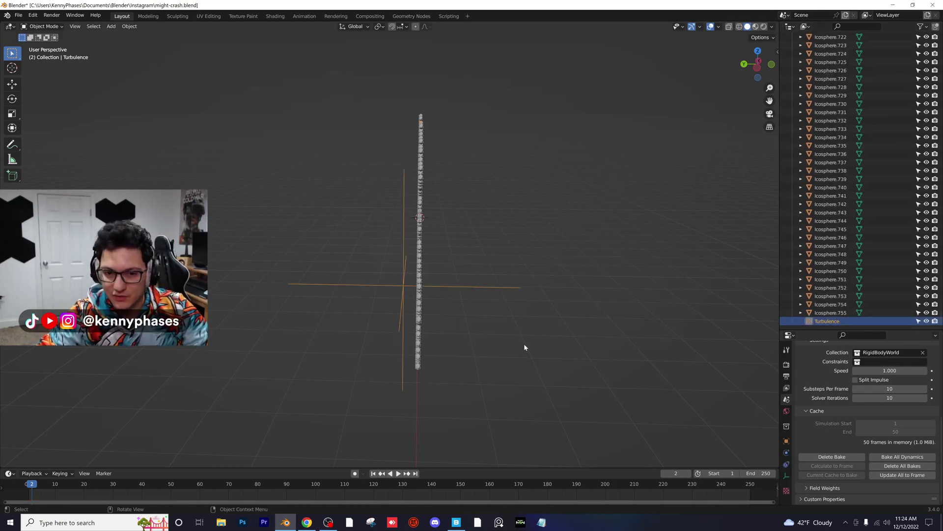
{"action": "middle_click_drag", "start_coordinate": [480, 362], "coordinate": [76, 460]}
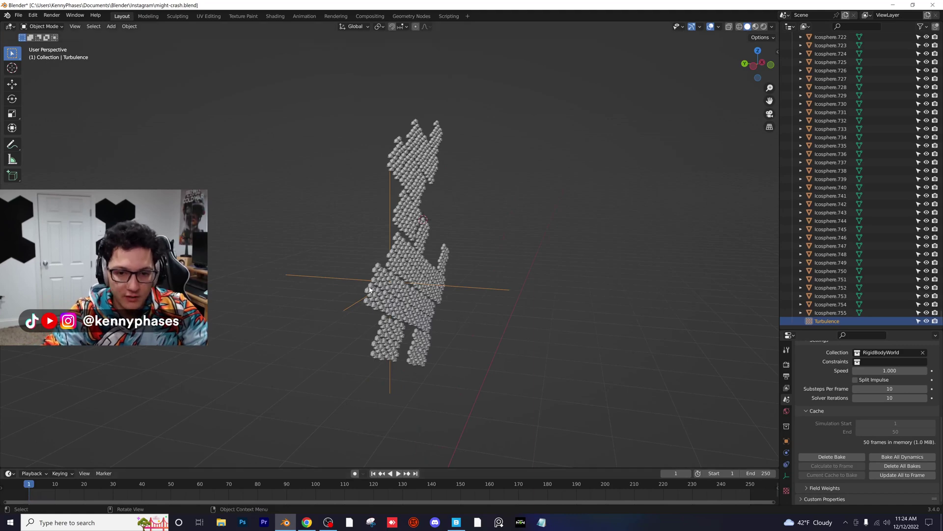
{"action": "left_click", "coordinate": [787, 453]}
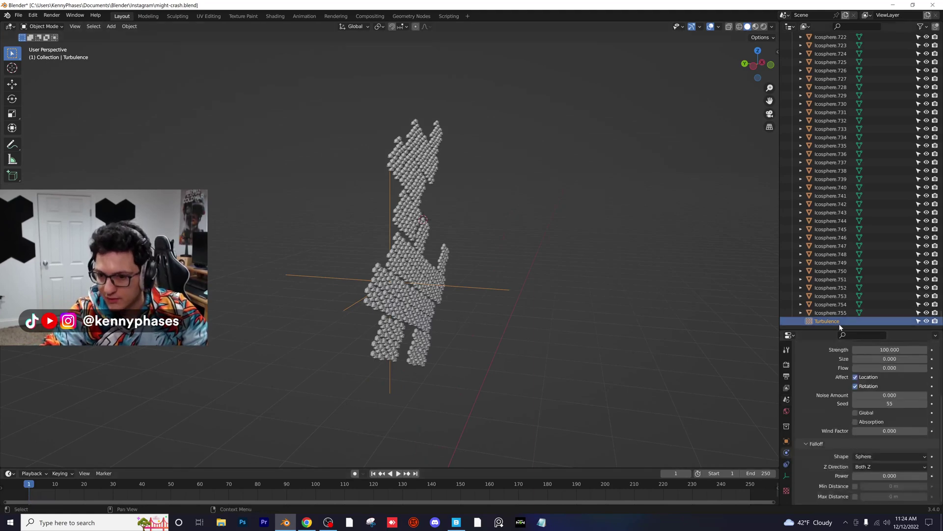
{"action": "left_click_drag", "start_coordinate": [838, 328], "coordinate": [845, 186]}
{"action": "scroll", "coordinate": [857, 167], "scroll_direction": "down", "scroll_amount": 3}
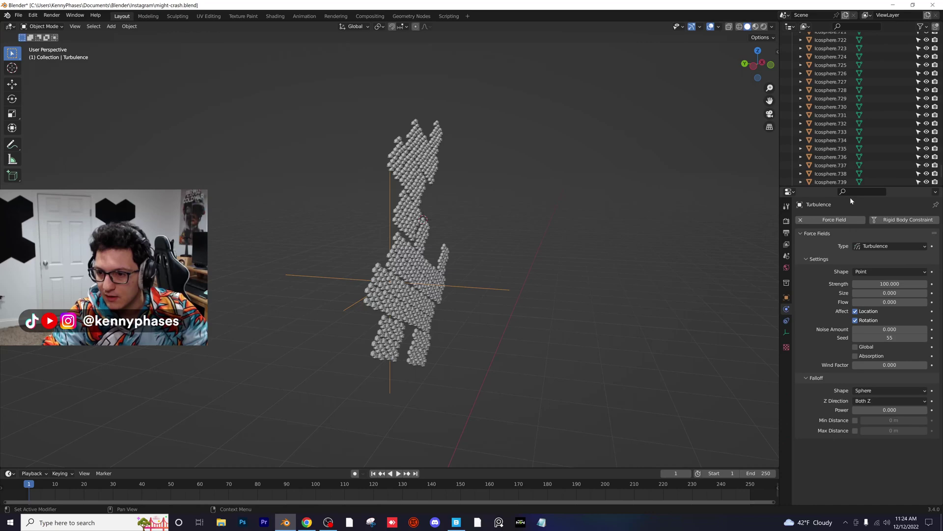
Set the turbulence strength to 0 and keyframe it at frame 1
{"action": "left_click", "coordinate": [890, 284]}
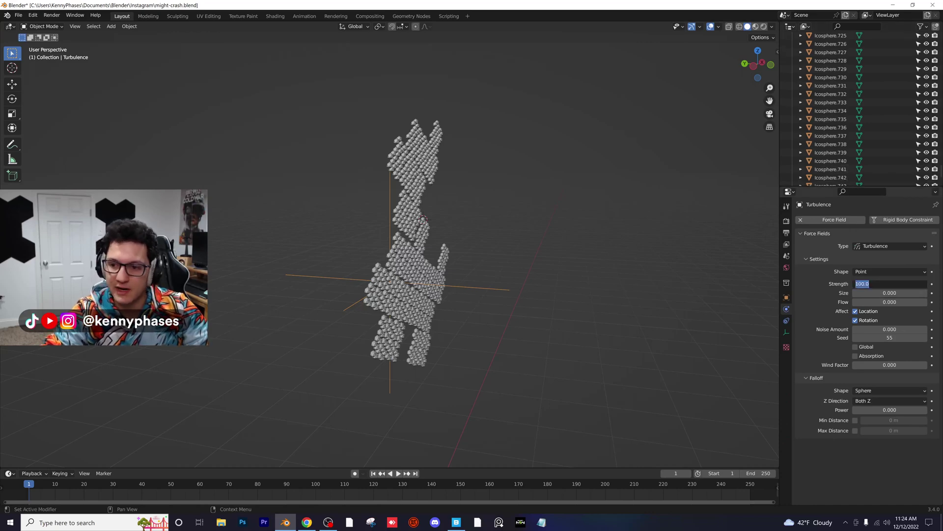
{"action": "type", "text": "0"}
{"action": "key", "text": "Return"}
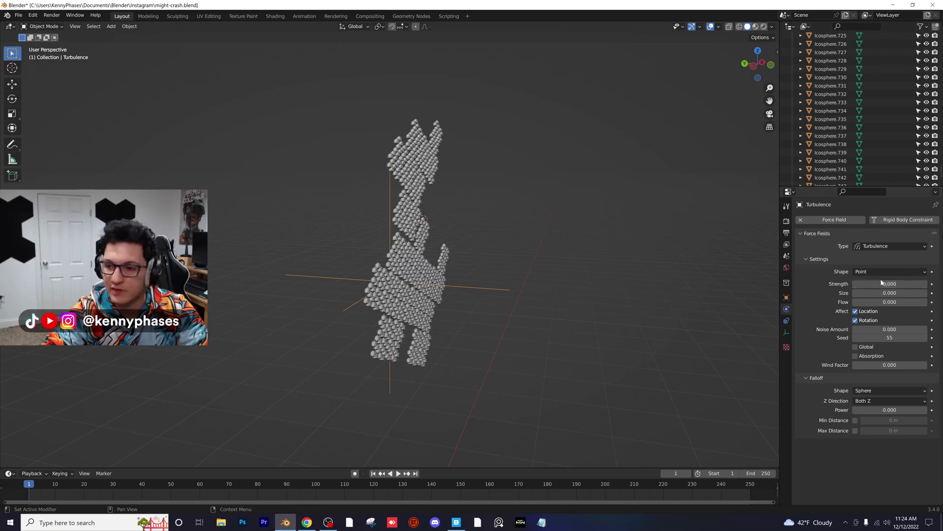
{"action": "key", "text": "i"}
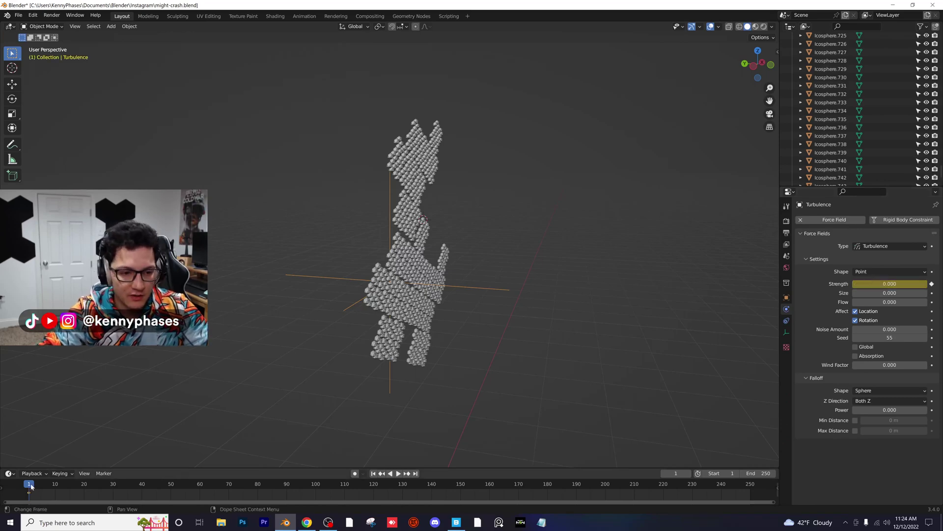
Set the turbulence strength to 100 at frame 10 and keyframe it there
{"action": "mouse_move", "coordinate": [30, 486]}
{"action": "left_mouse_down"}
{"action": "mouse_move", "coordinate": [84, 487]}
{"action": "mouse_move", "coordinate": [42, 488]}
{"action": "left_mouse_up"}
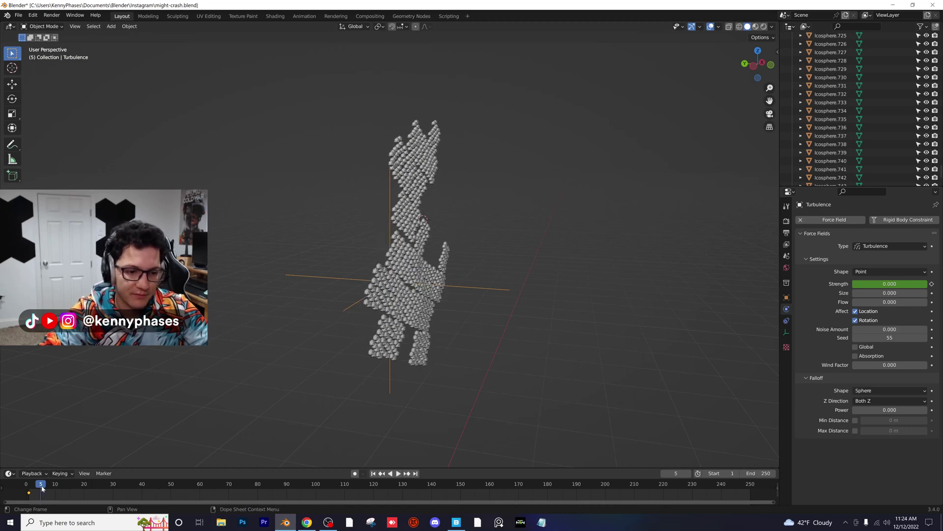
{"action": "double_click", "coordinate": [887, 283]}
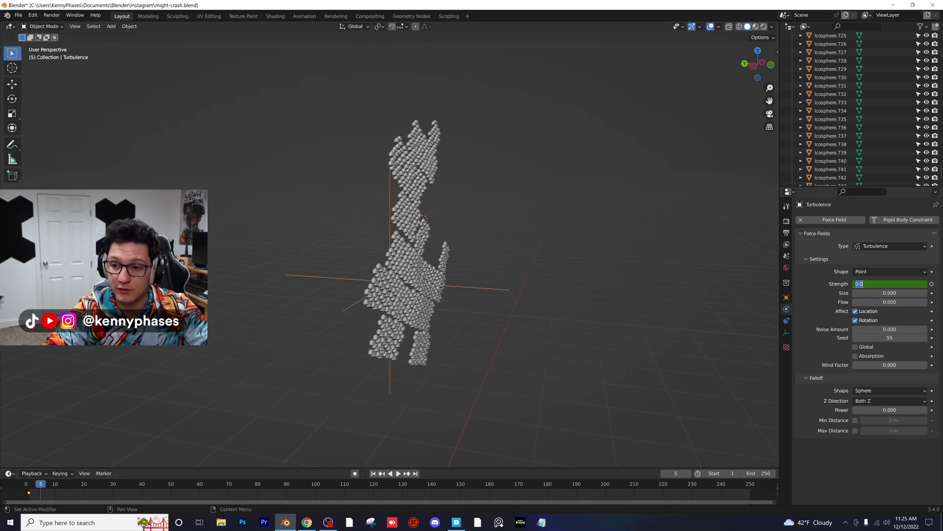
{"action": "key", "text": "Return"}
{"action": "left_click", "coordinate": [55, 486]}
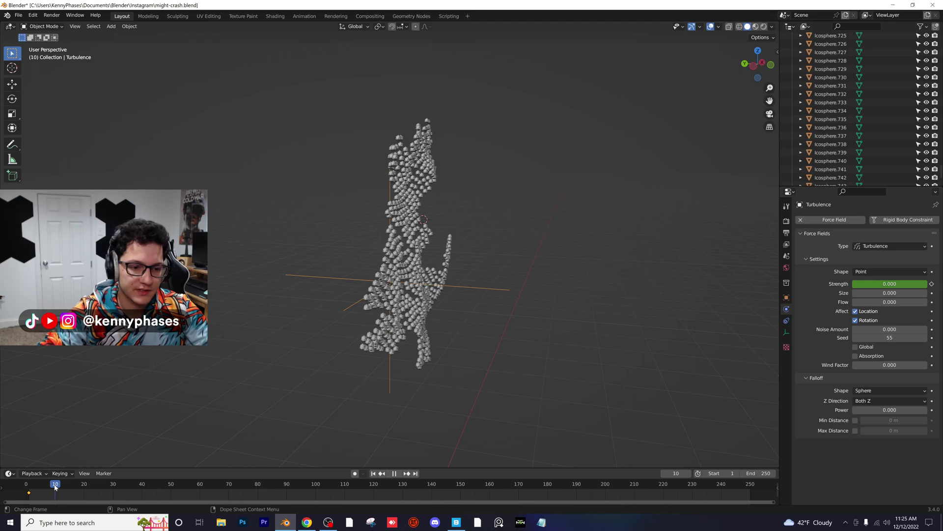
{"action": "double_click", "coordinate": [887, 284]}
{"action": "type", "text": "100"}
{"action": "key", "text": "Return"}
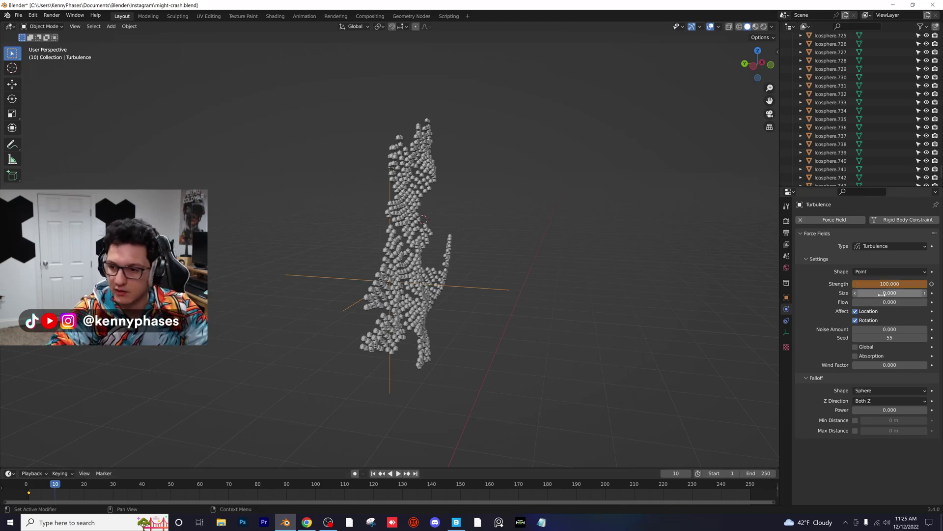
{"action": "key", "text": "i"}
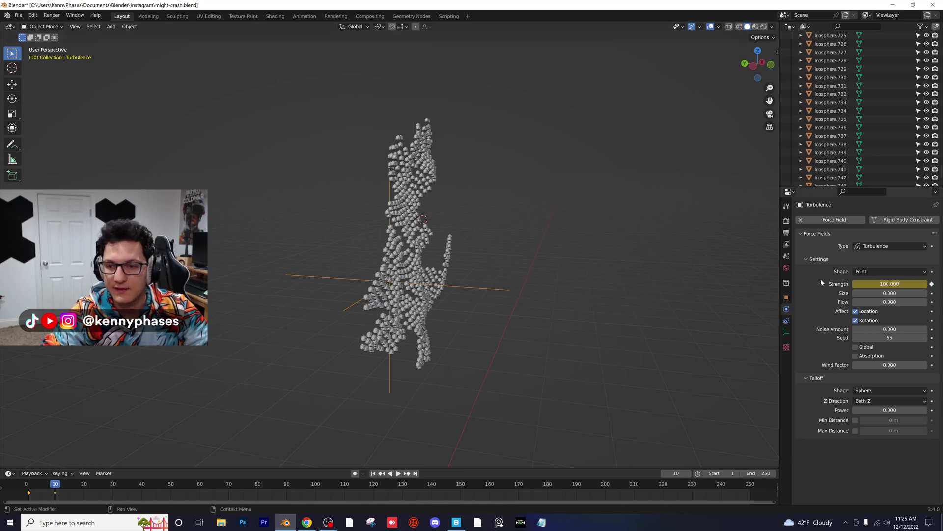
Save the file and delete the existing rigid body world bake
{"action": "left_click", "coordinate": [786, 255]}
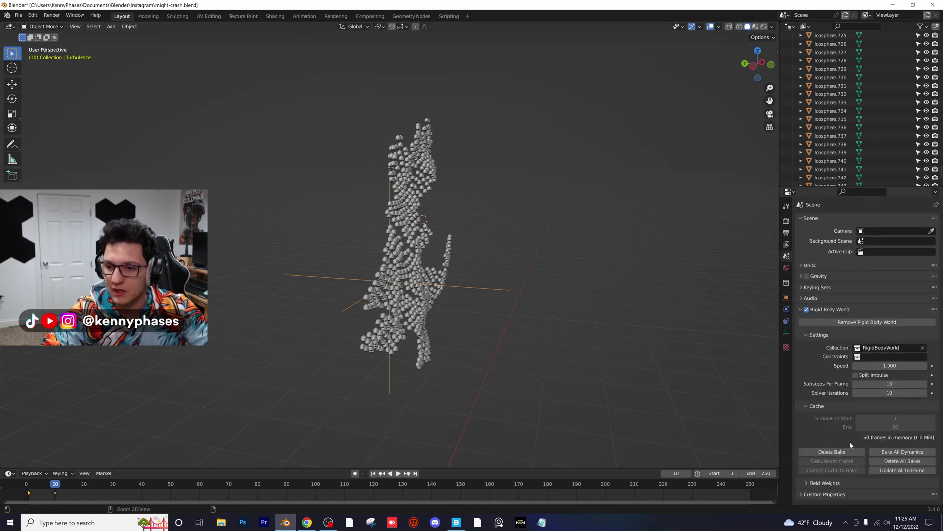
{"action": "key", "text": "ctrl+s"}
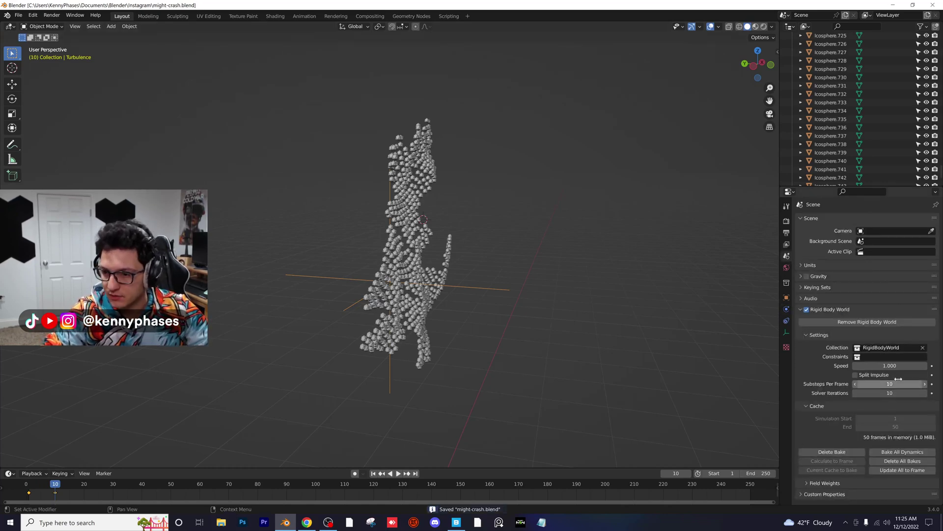
{"action": "left_click", "coordinate": [839, 452]}
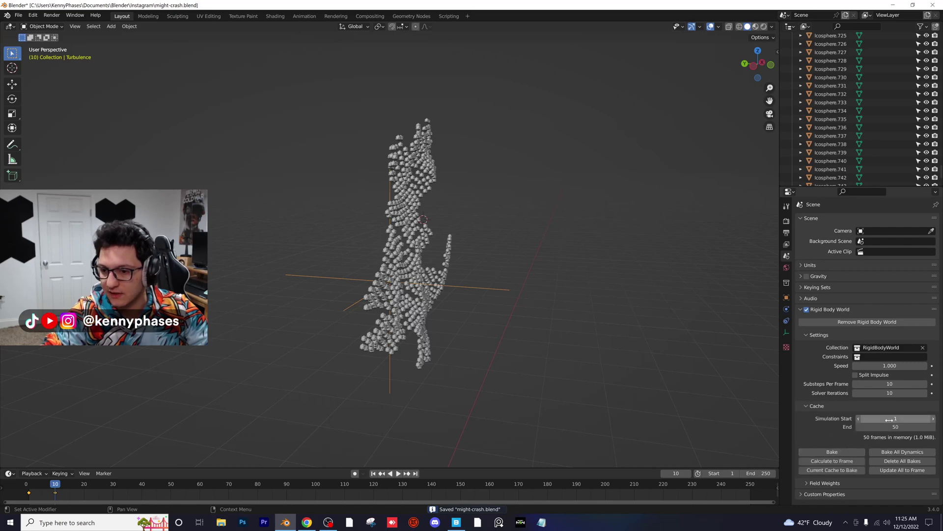
Set the rigid body world's cache end frame to 30 and bake the simulation
{"action": "left_click", "coordinate": [889, 426]}
{"action": "type", "text": "3"}
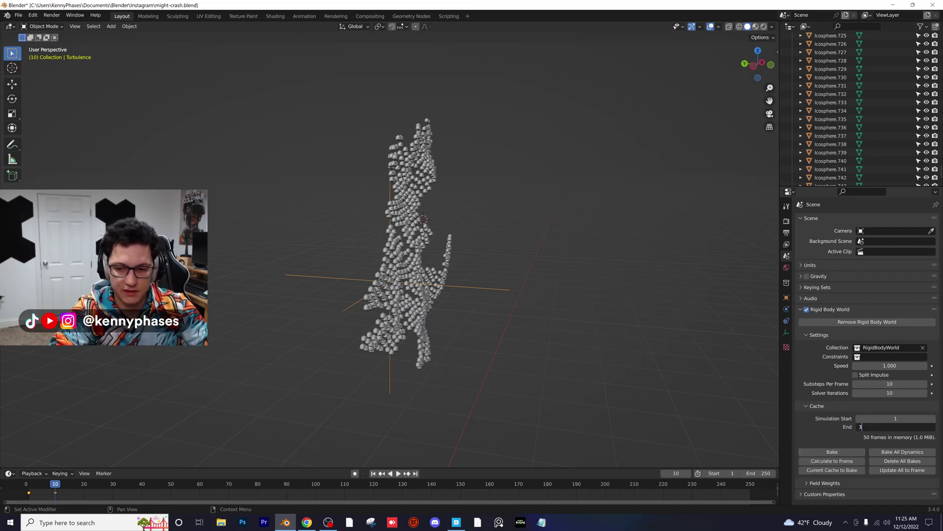
{"action": "type", "text": "0"}
{"action": "key", "text": "Return"}
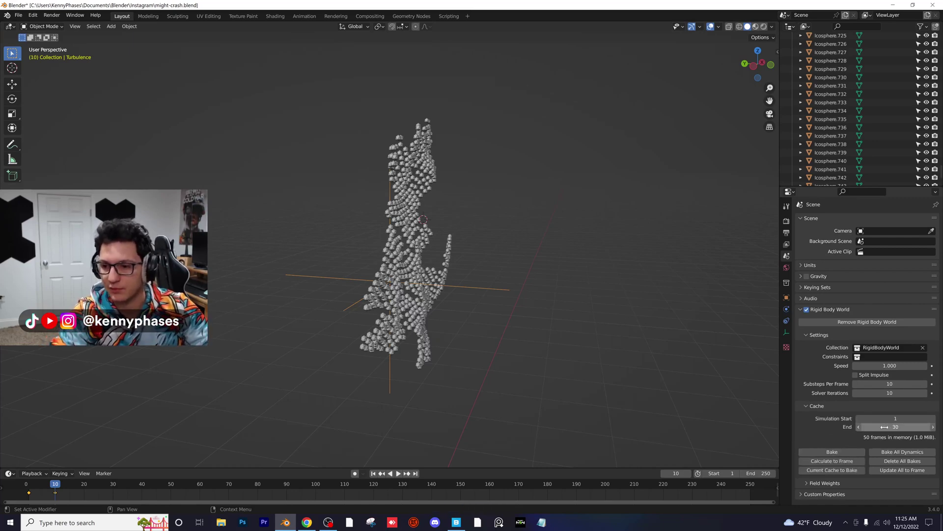
{"action": "left_click", "coordinate": [852, 461]}
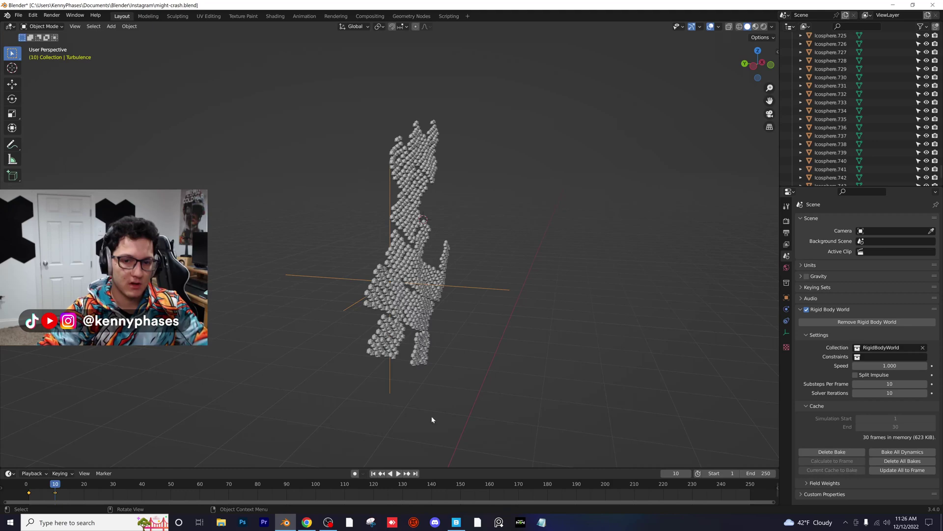
Return to frame 1 and play the new bake from an angled view of the spheres
{"action": "left_click", "coordinate": [31, 487]}
{"action": "key", "text": "space"}
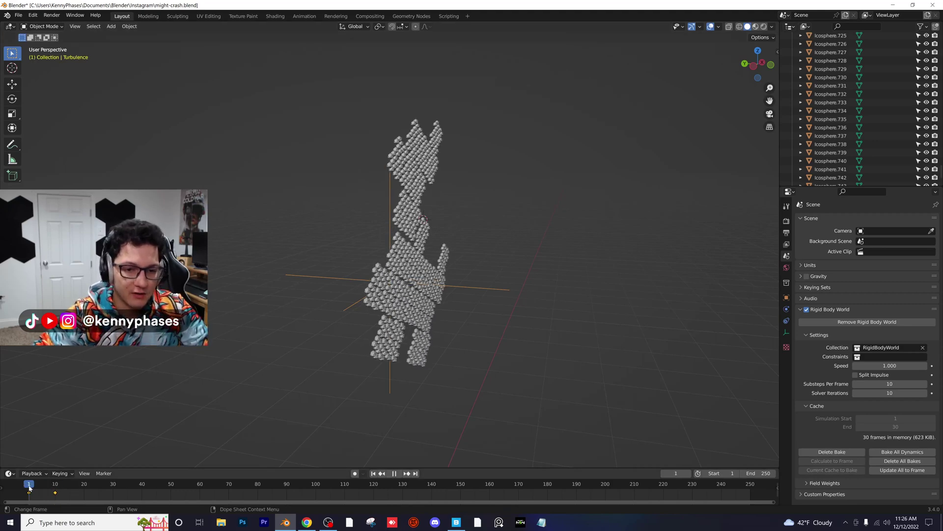
{"action": "key", "text": "space"}
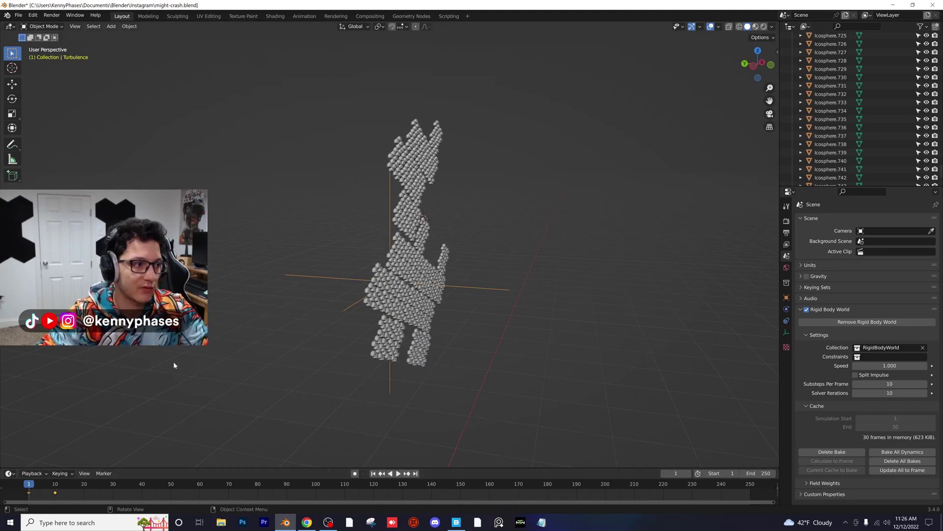
{"action": "middle_click_drag", "start_coordinate": [157, 374], "coordinate": [280, 337]}
{"action": "key", "text": "space"}
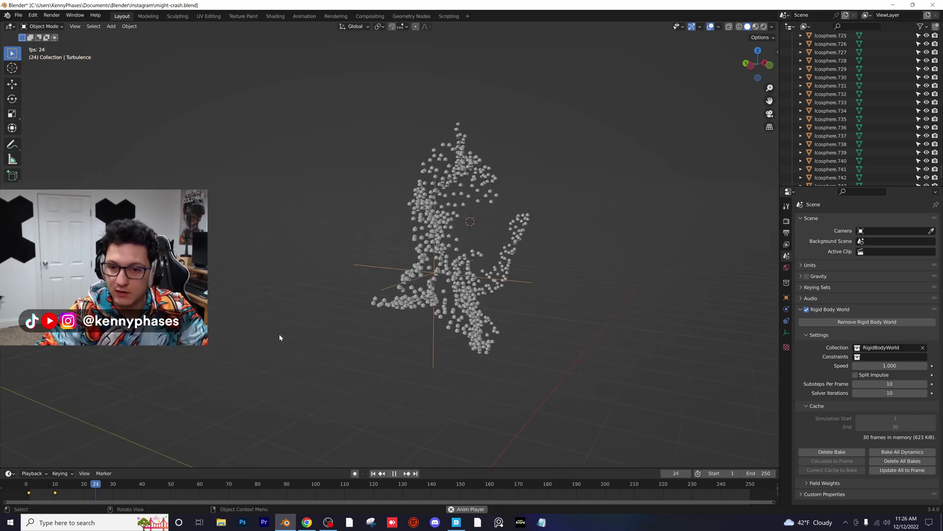
Return to frame 1, replay the baked simulation and view the scattered spheres close up from another angle
{"action": "left_click", "coordinate": [37, 493]}
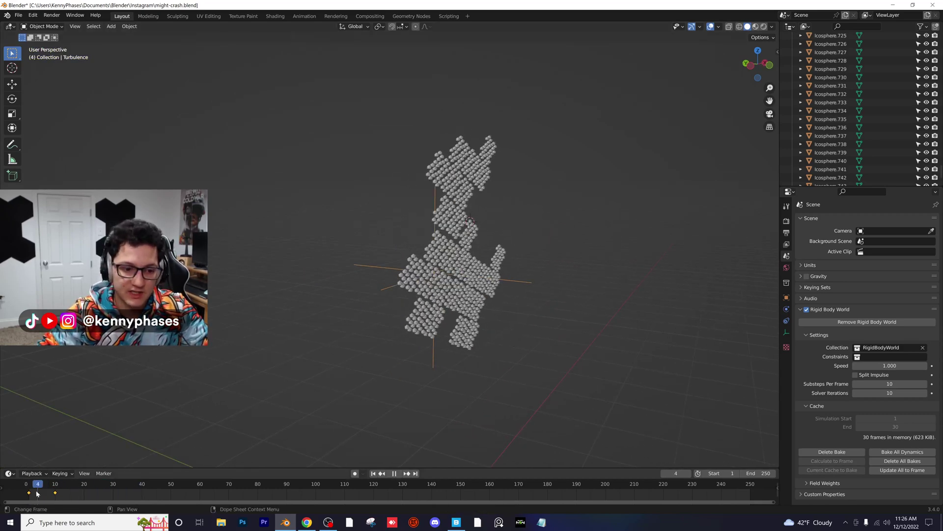
{"action": "mouse_move", "coordinate": [44, 492]}
{"action": "left_mouse_down"}
{"action": "mouse_move", "coordinate": [111, 486]}
{"action": "mouse_move", "coordinate": [33, 489]}
{"action": "left_mouse_up"}
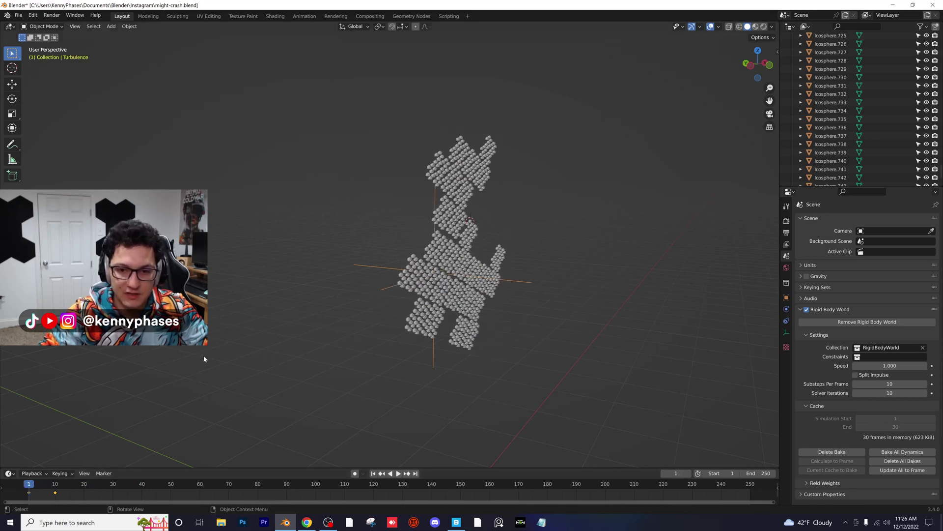
{"action": "key", "text": "space"}
{"action": "key", "text": "space"}
{"action": "middle_click_drag", "start_coordinate": [501, 288], "coordinate": [408, 297]}
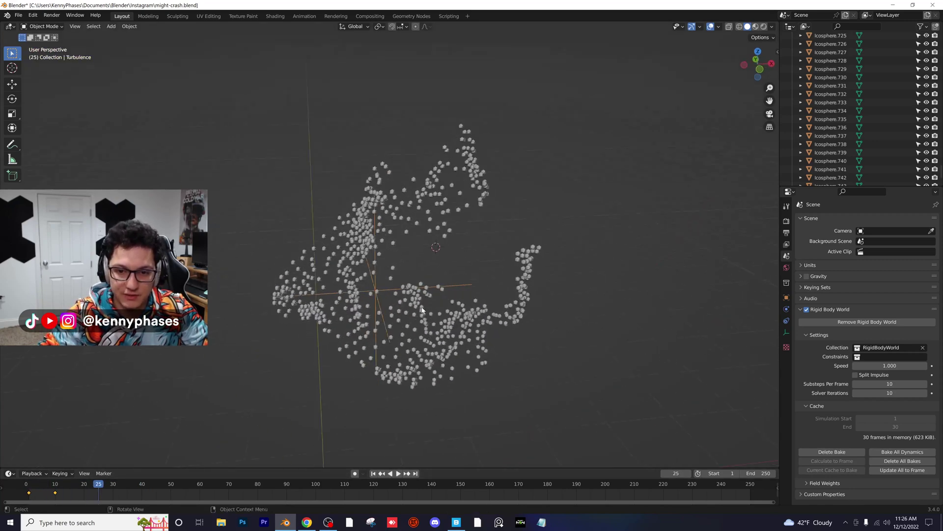
{"action": "scroll", "coordinate": [397, 300], "scroll_direction": "up", "scroll_amount": 5}
Go to frame 20 and examine how the turbulence spreads the spheres, from several angles and distances
{"action": "left_click_drag", "start_coordinate": [98, 485], "coordinate": [85, 486]}
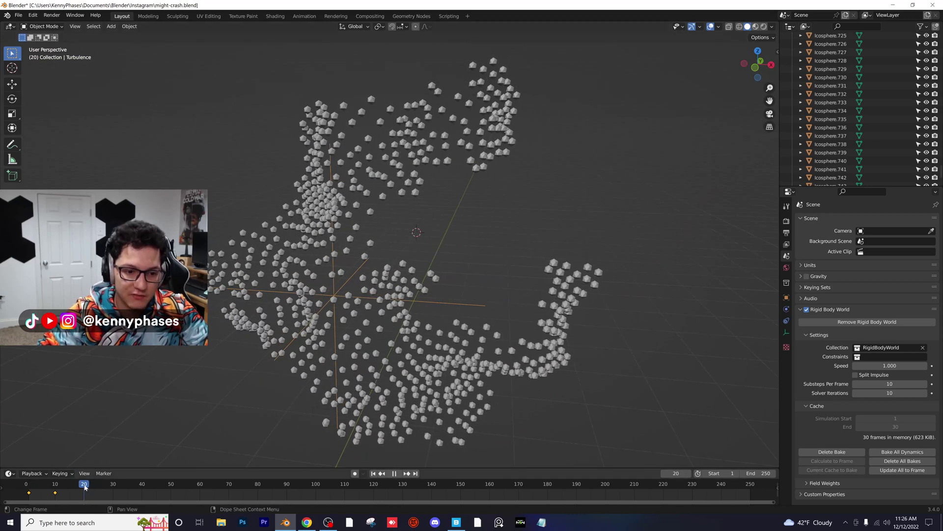
{"action": "middle_click_drag", "start_coordinate": [319, 260], "coordinate": [377, 261]}
{"action": "scroll", "coordinate": [339, 272], "scroll_direction": "down", "scroll_amount": 2}
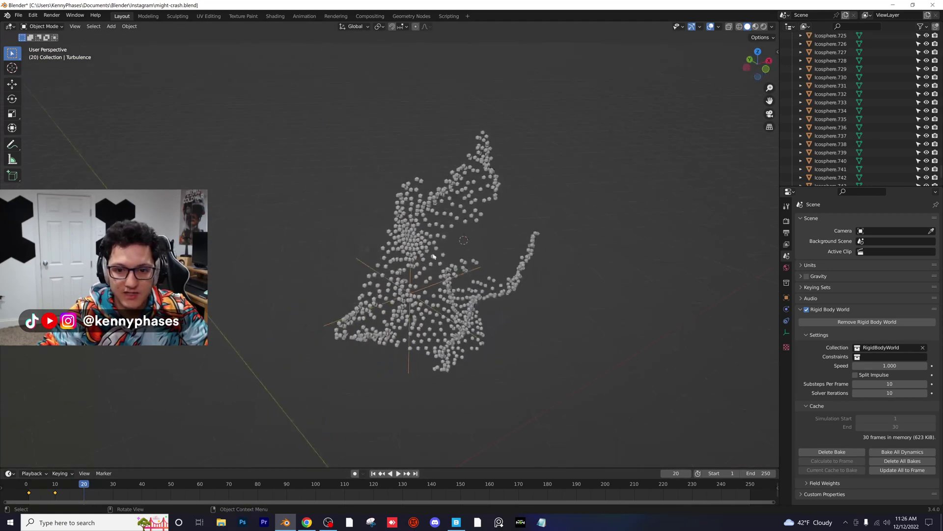
{"action": "mouse_move", "coordinate": [446, 249]}
{"action": "middle_mouse_down", "text": "shift"}
{"action": "mouse_move", "coordinate": [407, 264]}
{"action": "mouse_move", "coordinate": [465, 248]}
{"action": "mouse_move", "coordinate": [457, 263]}
{"action": "middle_mouse_up", "text": "shift"}
{"action": "scroll", "coordinate": [415, 264], "scroll_direction": "up", "scroll_amount": 3}
{"action": "scroll", "coordinate": [401, 267], "scroll_direction": "down", "scroll_amount": 3}
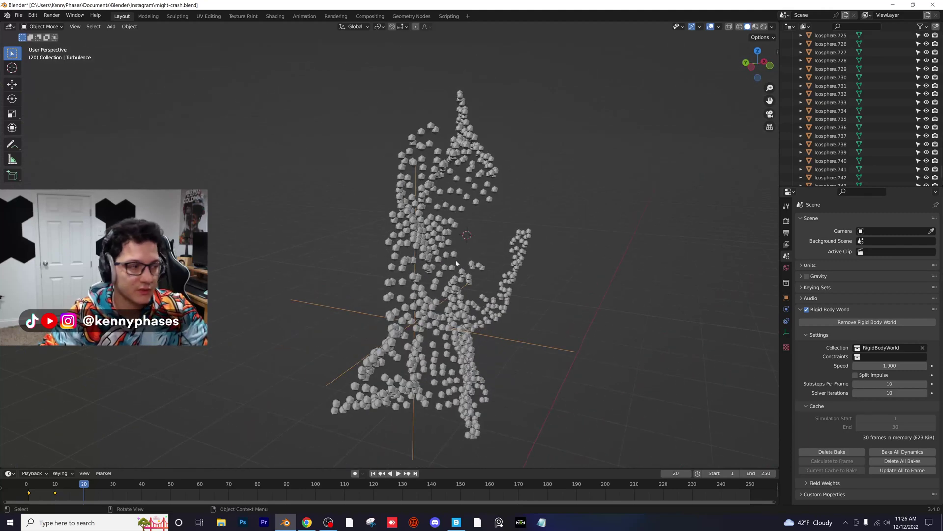
{"action": "middle_click_drag", "start_coordinate": [421, 315], "coordinate": [471, 179]}
{"action": "middle_click_drag", "start_coordinate": [421, 281], "coordinate": [422, 251]}
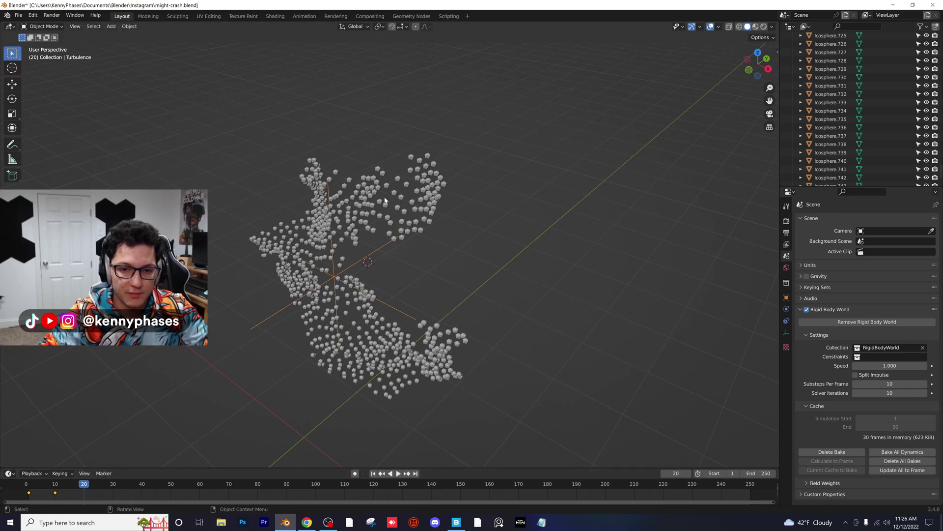
{"action": "scroll", "coordinate": [385, 200], "scroll_direction": "up", "scroll_amount": 3}
{"action": "middle_click_drag", "start_coordinate": [435, 186], "coordinate": [403, 187]}
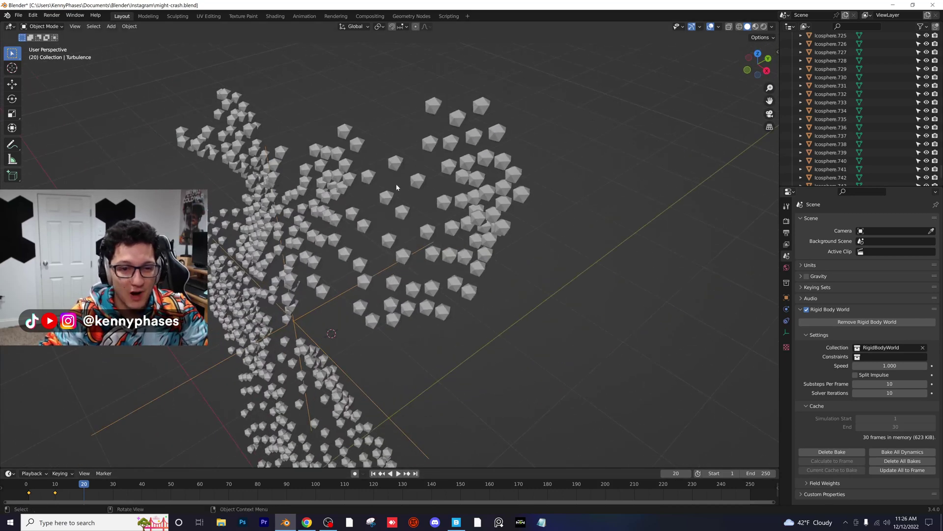
{"action": "scroll", "coordinate": [317, 221], "scroll_direction": "down", "scroll_amount": 6}
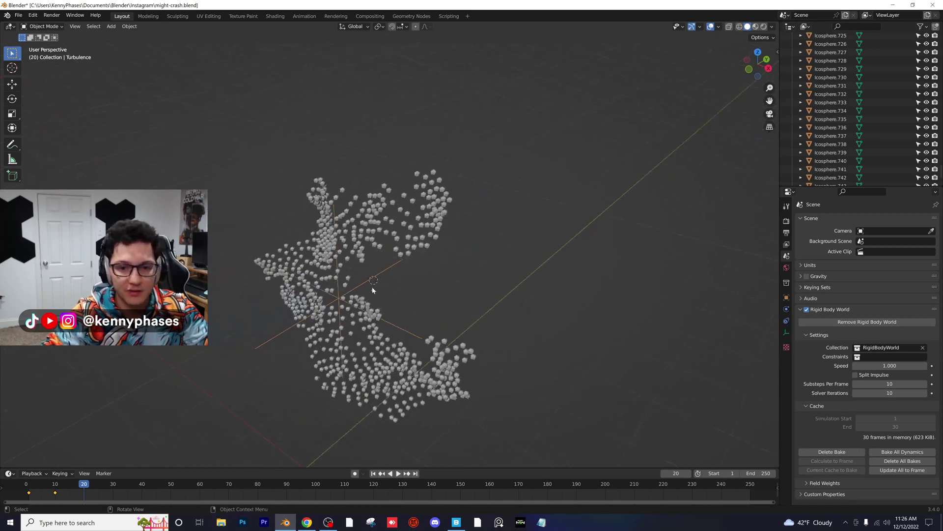
Return to frame 1 and delete all the ico spheres, keeping only the turbulence field
{"action": "left_click", "coordinate": [31, 487]}
{"action": "key", "text": "space"}
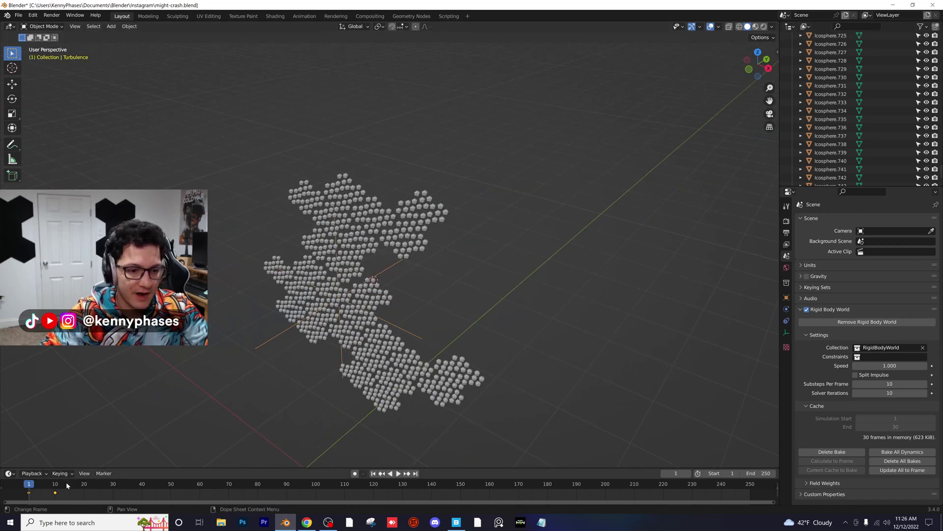
{"action": "scroll", "coordinate": [375, 305], "scroll_direction": "down", "scroll_amount": 2}
{"action": "middle_click_drag", "start_coordinate": [375, 305], "coordinate": [466, 259]}
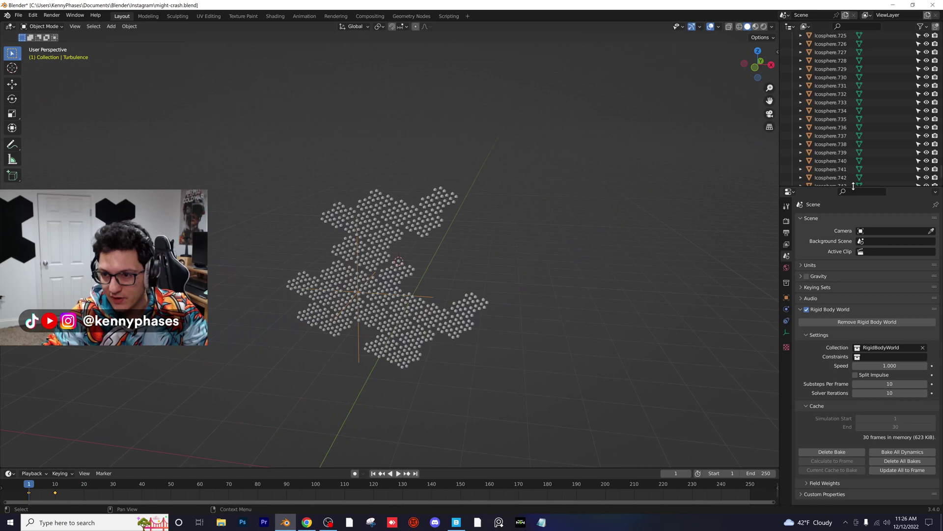
{"action": "scroll", "coordinate": [865, 167], "scroll_direction": "down", "scroll_amount": 5}
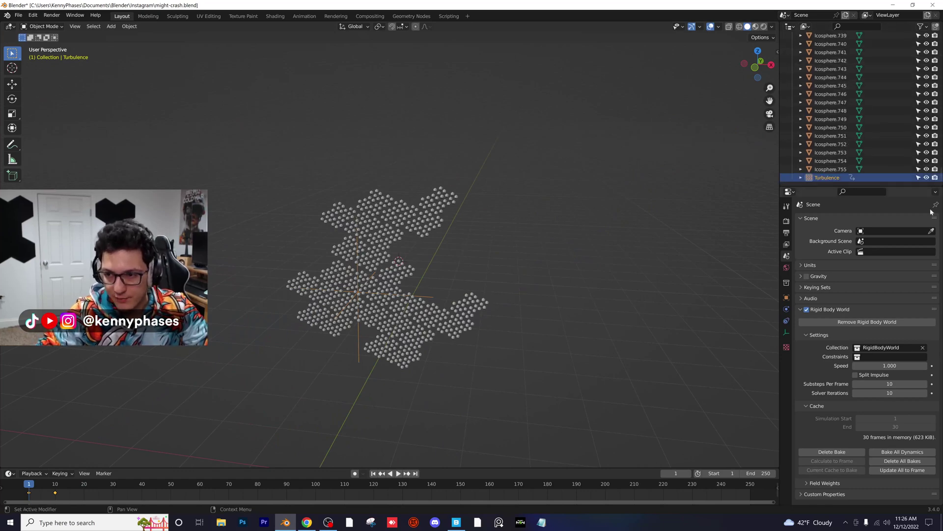
{"action": "left_click_drag", "start_coordinate": [570, 164], "coordinate": [294, 393]}
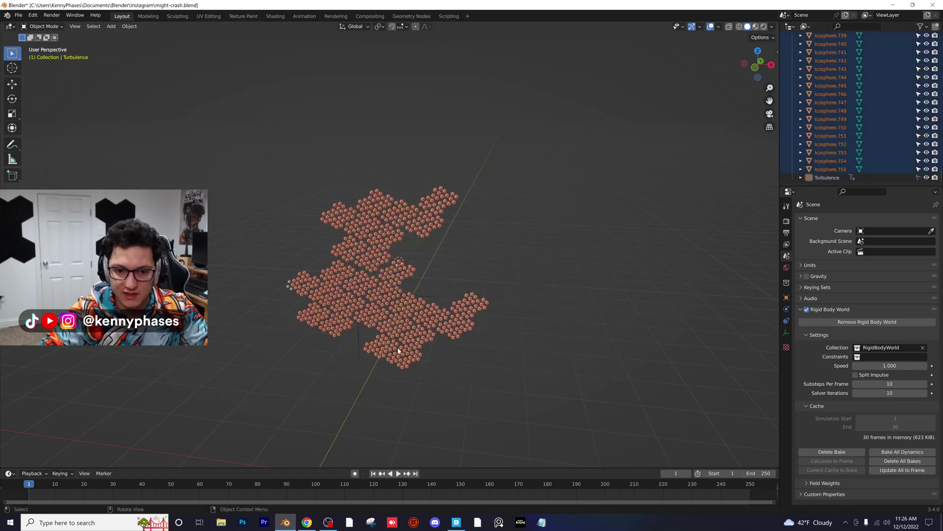
{"action": "key", "text": "s"}
{"action": "left_click", "coordinate": [397, 346]}
{"action": "key", "text": "x"}
{"action": "left_click", "coordinate": [397, 344]}
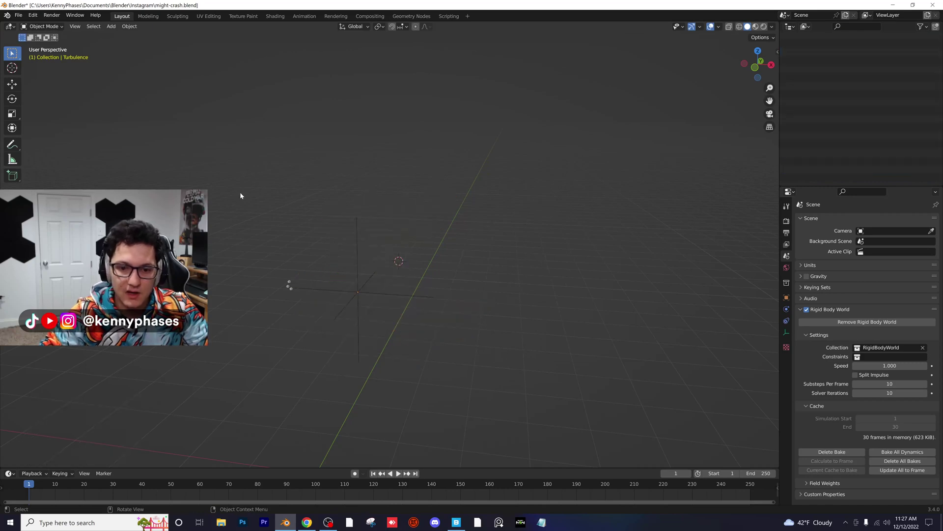
{"action": "left_click_drag", "start_coordinate": [308, 308], "coordinate": [332, 326]}
{"action": "key", "text": "Delete"}
Add a mesh plane and scale it down to about 0.1
{"action": "left_click", "coordinate": [111, 26]}
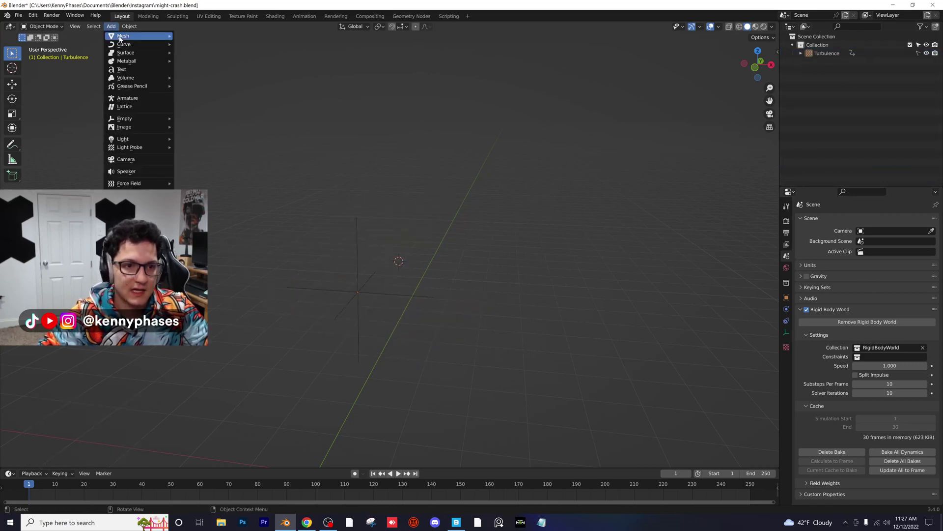
{"action": "mouse_move", "coordinate": [118, 35]}
{"action": "left_click", "coordinate": [201, 38]}
{"action": "key", "text": "s"}
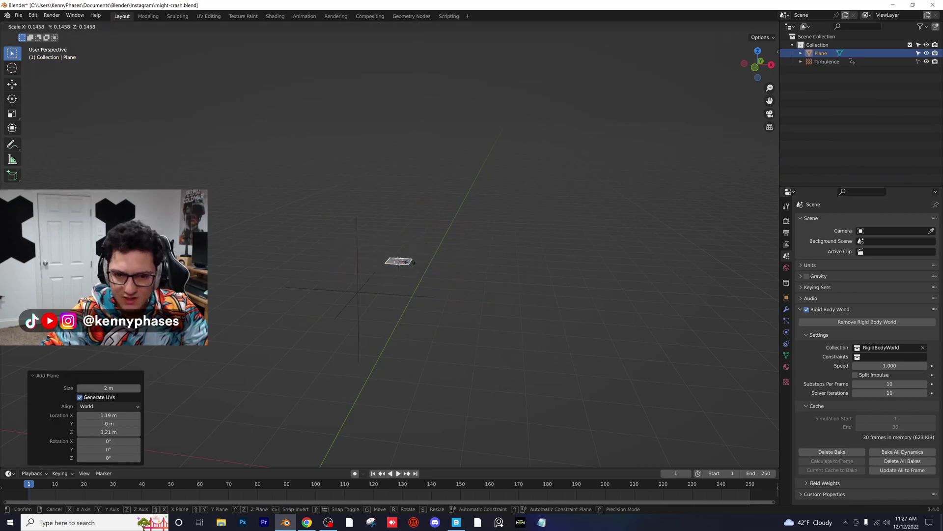
{"action": "left_click", "coordinate": [410, 264]}
Make the small plane an active rigid body and save the file
{"action": "scroll", "coordinate": [414, 282], "scroll_direction": "up", "scroll_amount": 2}
{"action": "left_click", "coordinate": [787, 309]}
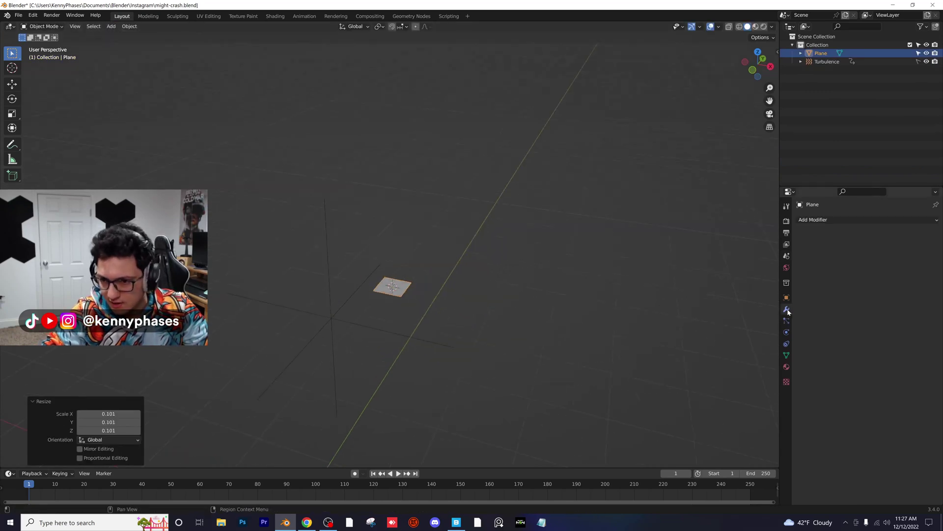
{"action": "left_click", "coordinate": [786, 332]}
{"action": "left_click", "coordinate": [909, 238]}
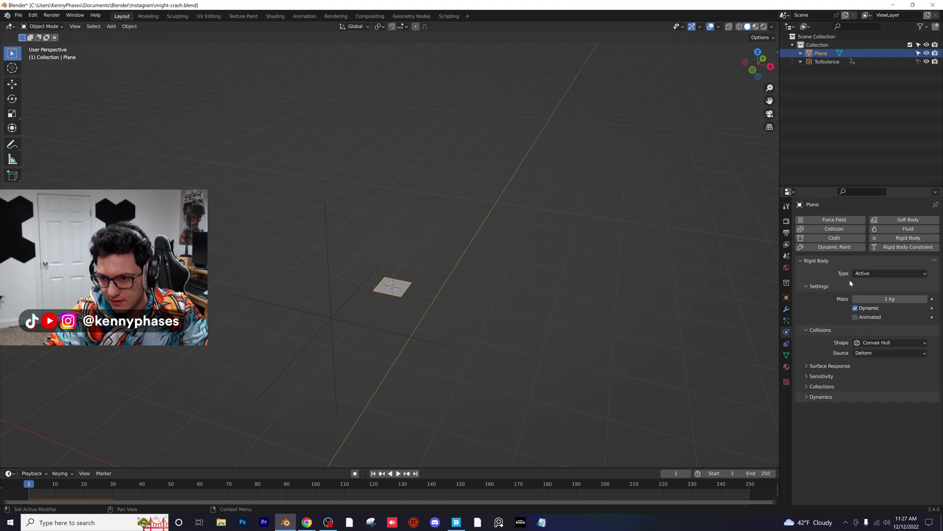
{"action": "middle_click_drag", "start_coordinate": [443, 293], "coordinate": [454, 281]}
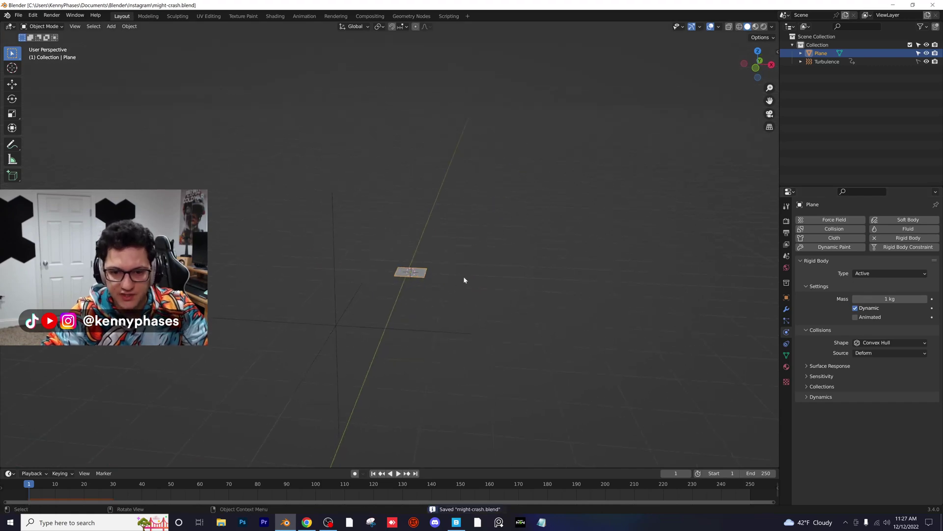
Show the scene's rigid body world settings, play the simulation of the single plane and return to frame 1
{"action": "left_click", "coordinate": [482, 271]}
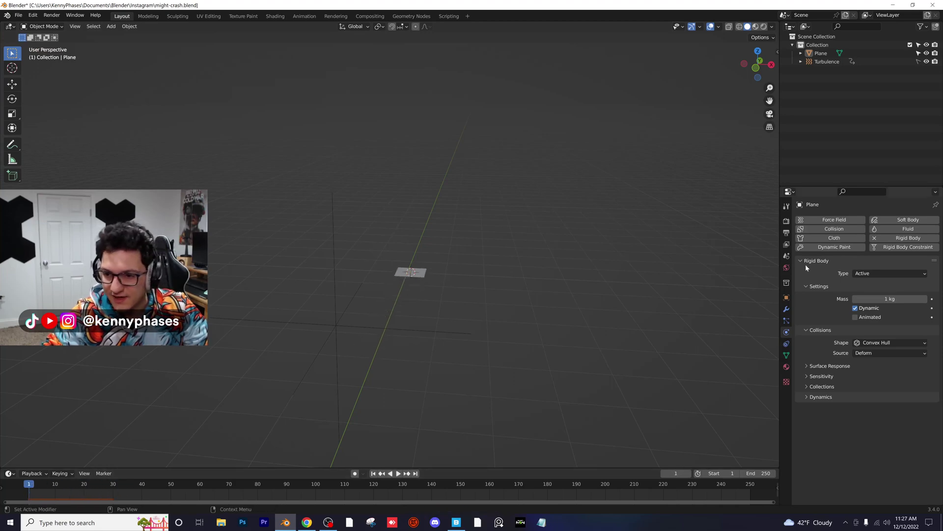
{"action": "left_click", "coordinate": [787, 256]}
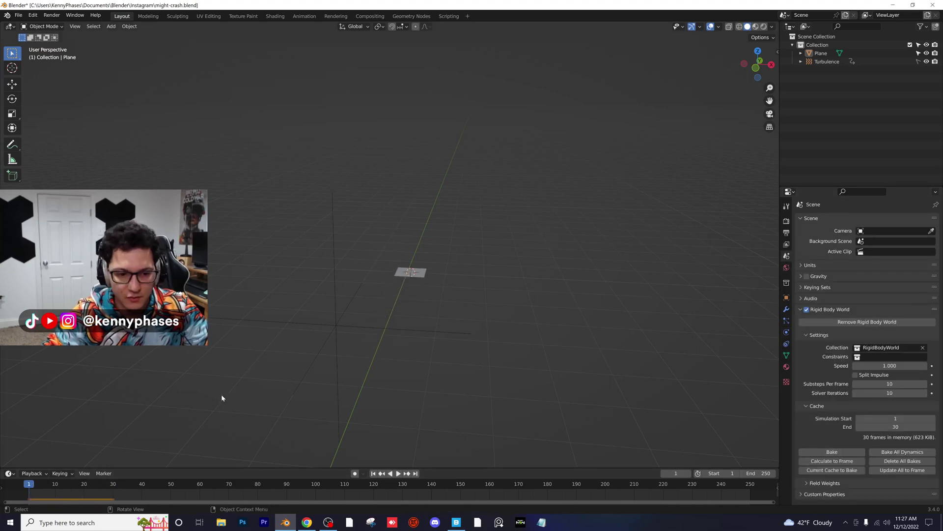
{"action": "key", "text": "space"}
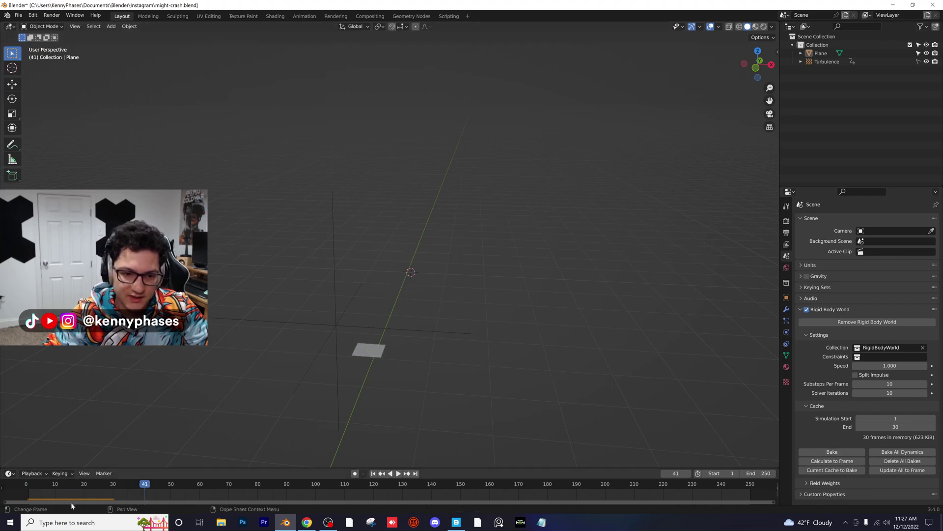
{"action": "left_click_drag", "start_coordinate": [140, 486], "coordinate": [137, 486]}
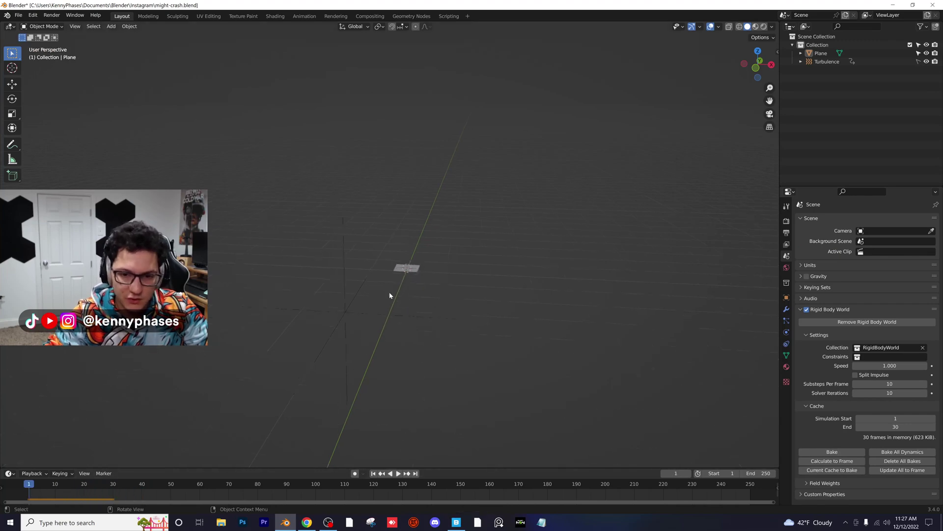
Duplicate the plane six times, placing the copies in a stepped row of seven
{"action": "key", "text": "shift+d"}
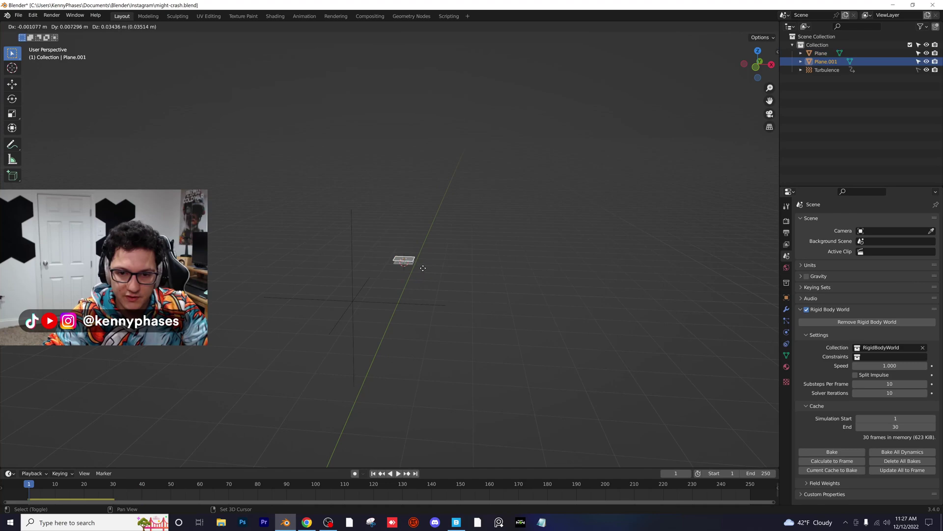
{"action": "left_click", "coordinate": [417, 262]}
{"action": "key", "text": "shift+d"}
{"action": "left_click", "coordinate": [407, 259]}
{"action": "key", "text": "shift+d"}
{"action": "left_click", "coordinate": [391, 244]}
{"action": "key", "text": "shift+d"}
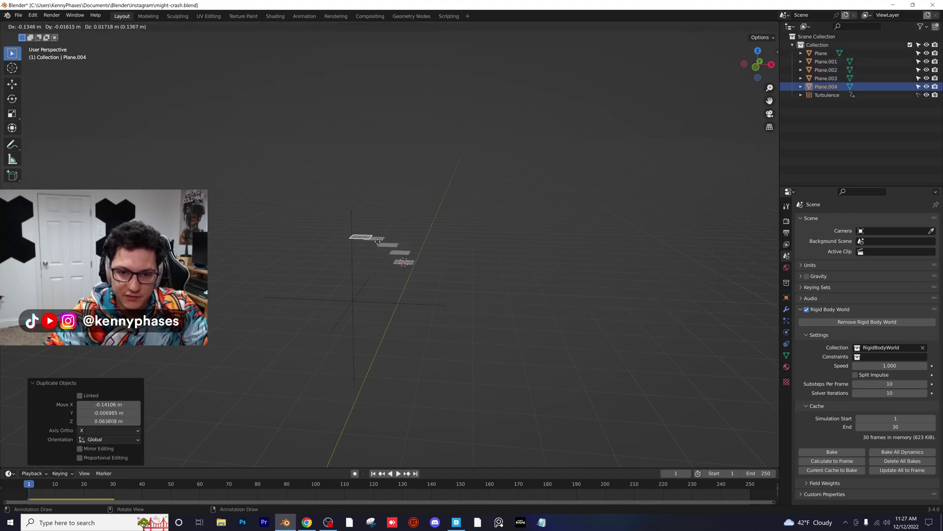
{"action": "left_click", "coordinate": [377, 240]}
{"action": "key", "text": "shift+d"}
{"action": "left_click", "coordinate": [362, 239]}
{"action": "key", "text": "shift+d"}
{"action": "left_click", "coordinate": [346, 236]}
Select the row of seven planes and duplicate it six times into staggered rows, each lower than the last
{"action": "left_click_drag", "start_coordinate": [305, 211], "coordinate": [451, 296]}
{"action": "key", "text": "shift+d"}
{"action": "left_click", "coordinate": [394, 248]}
{"action": "key", "text": "shift+d"}
{"action": "left_click", "coordinate": [377, 265]}
{"action": "key", "text": "shift+d"}
{"action": "left_click", "coordinate": [346, 278]}
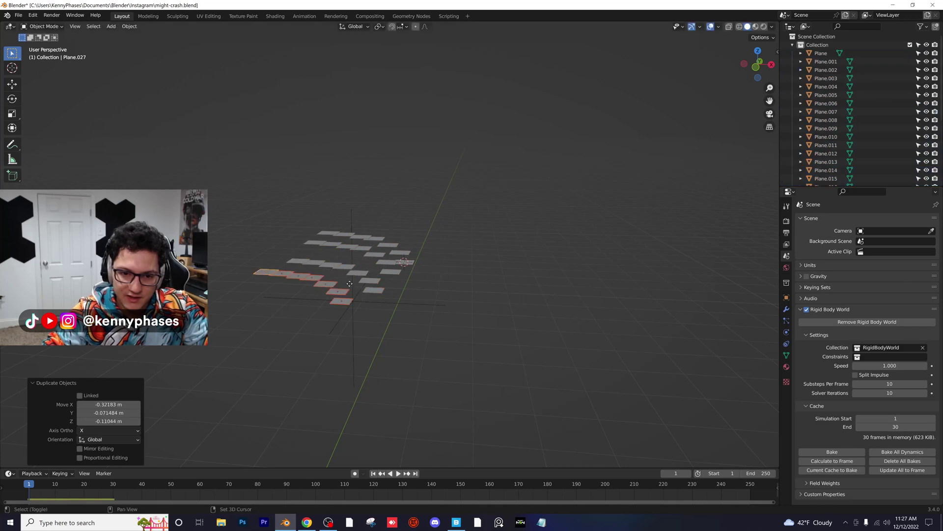
{"action": "key", "text": "shift+d"}
{"action": "left_click", "coordinate": [338, 301]}
{"action": "key", "text": "shift+d"}
{"action": "left_click", "coordinate": [336, 329]}
{"action": "key", "text": "shift+d"}
{"action": "left_click", "coordinate": [324, 371]}
Deselect the planes, save the file and play the simulation of all the plane rows
{"action": "middle_click_drag", "start_coordinate": [369, 370], "coordinate": [346, 362]}
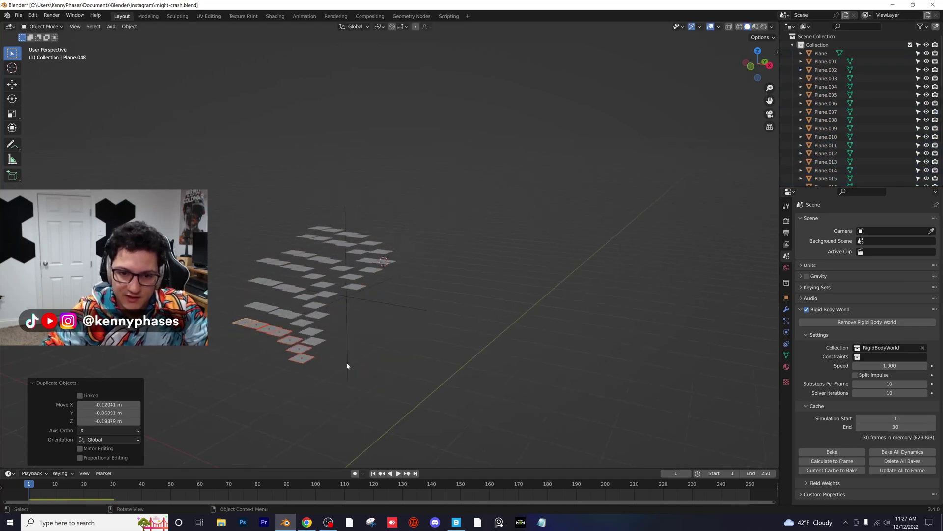
{"action": "left_click", "coordinate": [368, 357]}
{"action": "key", "text": "ctrl+s"}
{"action": "middle_click_drag", "start_coordinate": [417, 348], "coordinate": [438, 348]}
{"action": "scroll", "coordinate": [437, 348], "scroll_direction": "up", "scroll_amount": 1}
{"action": "key", "text": "space"}
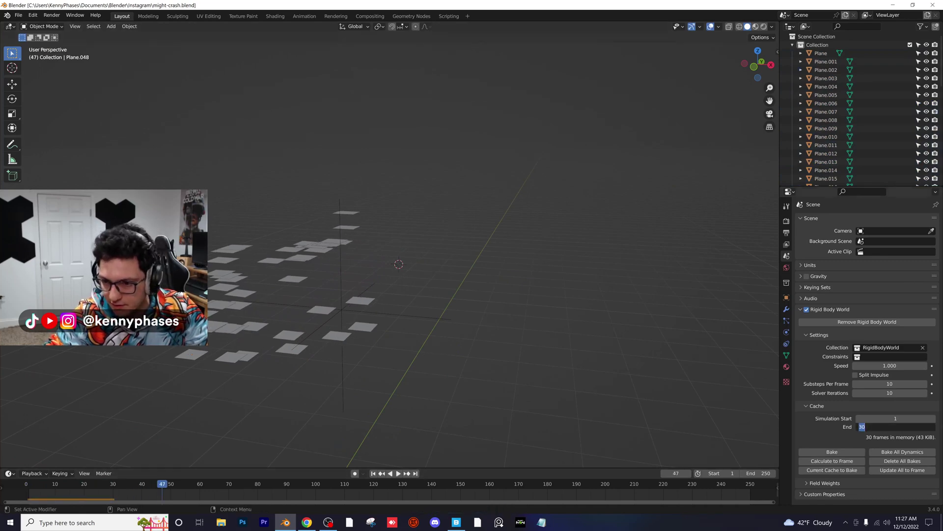
Set the rigid body world's cache end frame to 100 and save the file
{"action": "type", "text": "00"}
{"action": "key", "text": "Return"}
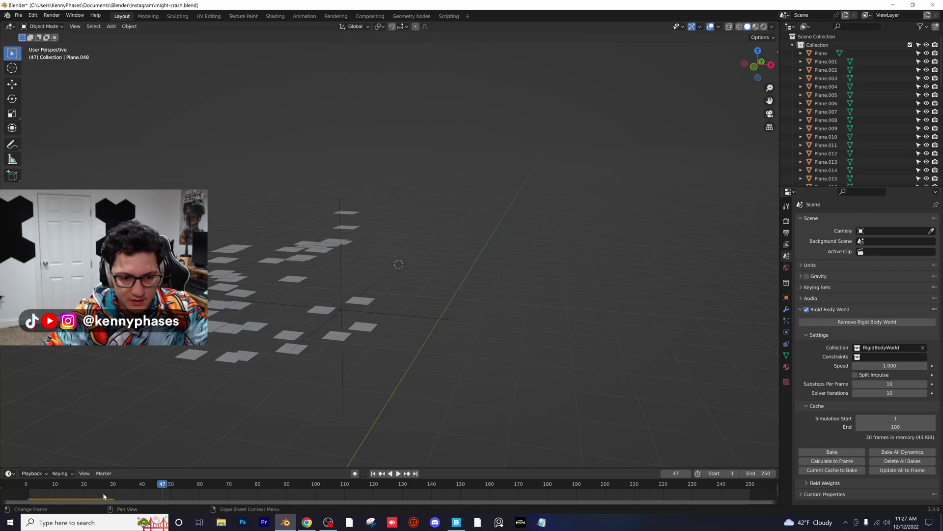
{"action": "key", "text": "ctrl+s"}
Play the simulation from frame 1 and inspect the drifting planes from a different angle
{"action": "left_click", "coordinate": [37, 485]}
{"action": "key", "text": "space"}
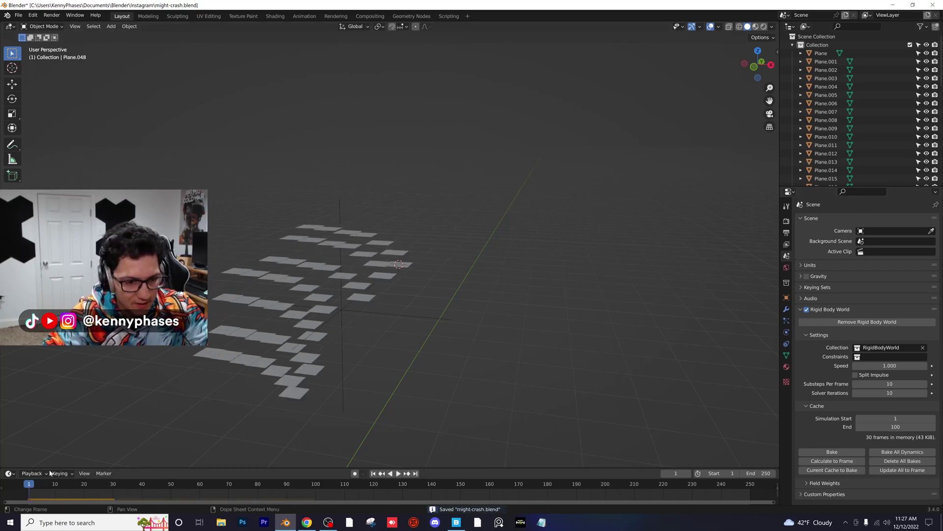
{"action": "key", "text": "space"}
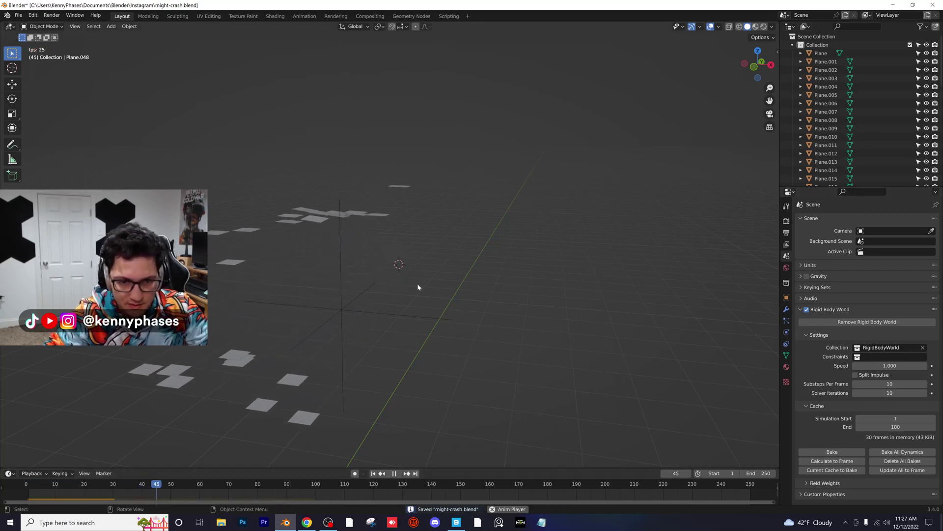
{"action": "key", "text": "space"}
{"action": "scroll", "coordinate": [343, 279], "scroll_direction": "down", "scroll_amount": 2}
{"action": "middle_click_drag", "start_coordinate": [343, 278], "coordinate": [272, 309]}
{"action": "middle_click_drag", "start_coordinate": [371, 286], "coordinate": [428, 301], "text": "shift"}
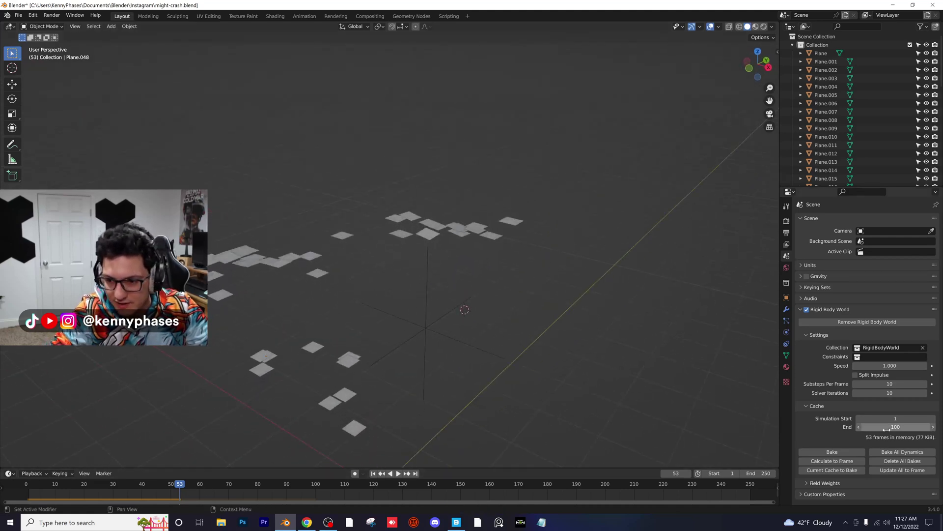
Set the rigid body world's cache end frame to 200 and play the longer simulation from frame 1
{"action": "left_click", "coordinate": [30, 484]}
{"action": "scroll", "coordinate": [239, 272], "scroll_direction": "down", "scroll_amount": 2}
{"action": "key", "text": "space"}
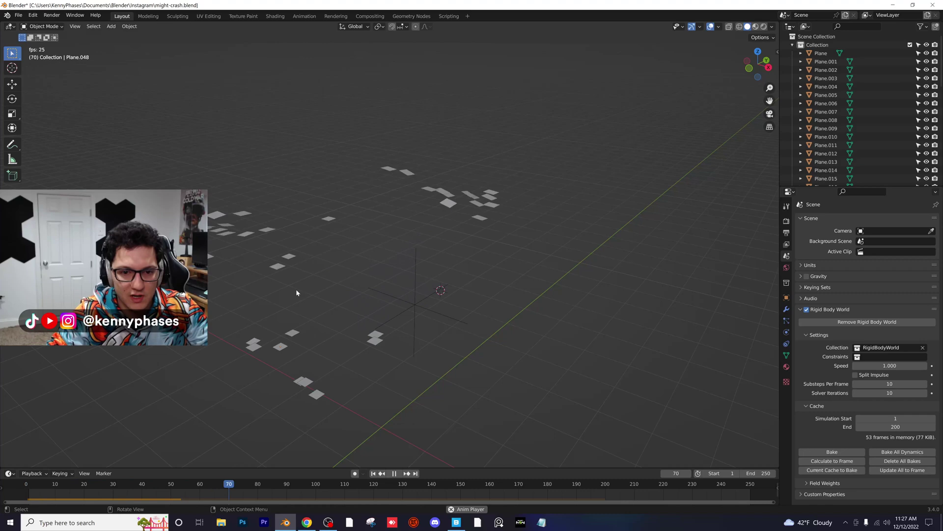
{"action": "middle_click_drag", "start_coordinate": [308, 286], "coordinate": [407, 349]}
{"action": "key", "text": "space"}
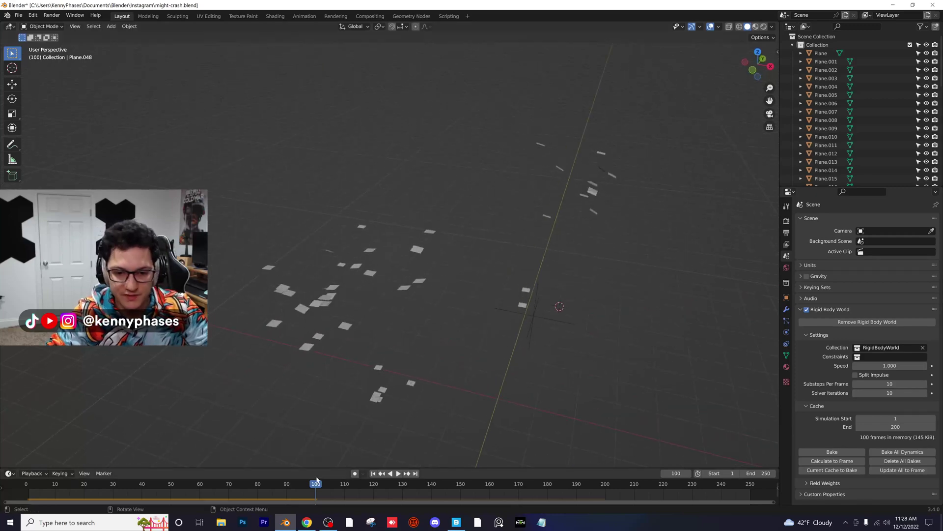
{"action": "left_click_drag", "start_coordinate": [317, 480], "coordinate": [31, 488]}
{"action": "key", "text": "space"}
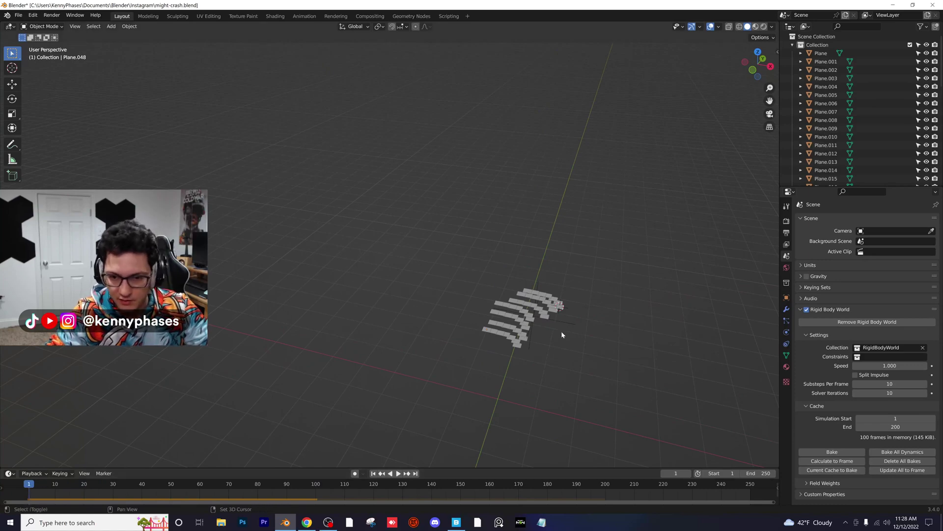
Select the Turbulence force field, show its physics settings, and delete all its strength keyframes
{"action": "middle_click_drag", "start_coordinate": [562, 334], "coordinate": [498, 295]}
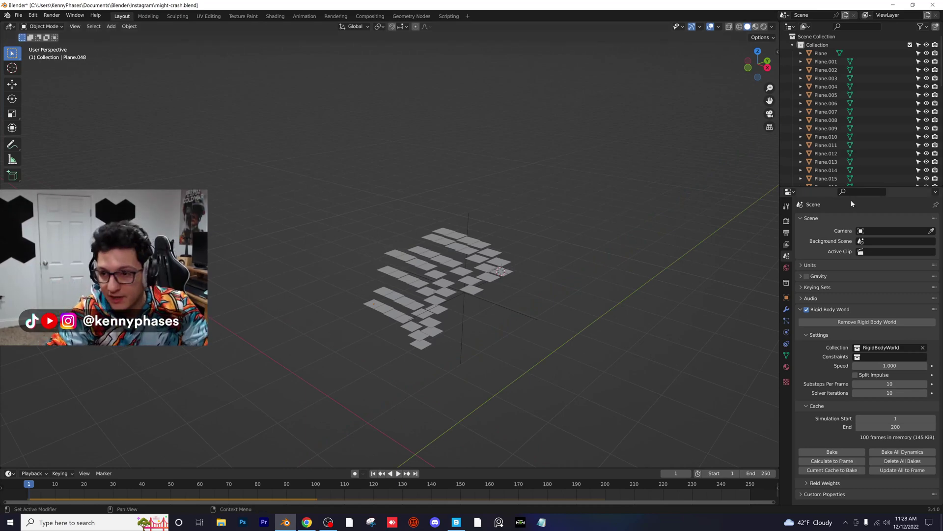
{"action": "scroll", "coordinate": [807, 168], "scroll_direction": "down", "scroll_amount": 12}
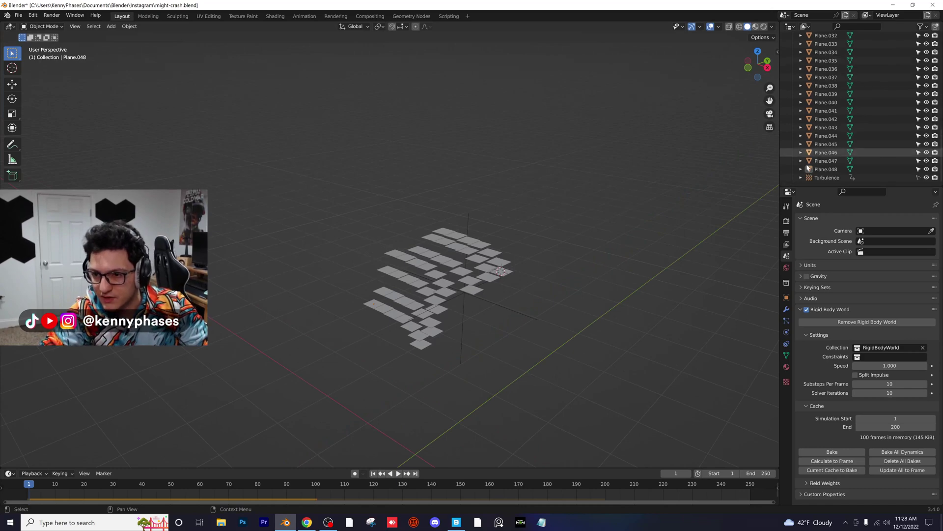
{"action": "left_click", "coordinate": [823, 177]}
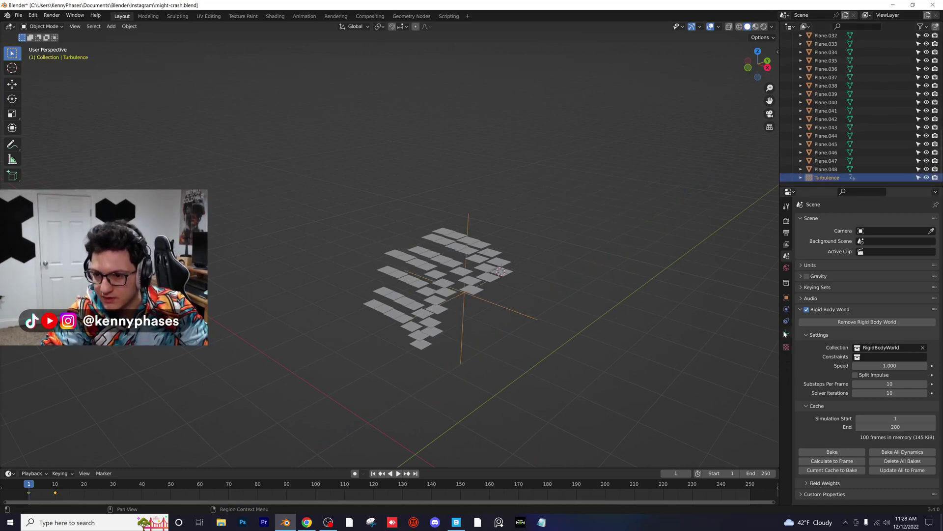
{"action": "left_click", "coordinate": [787, 310]}
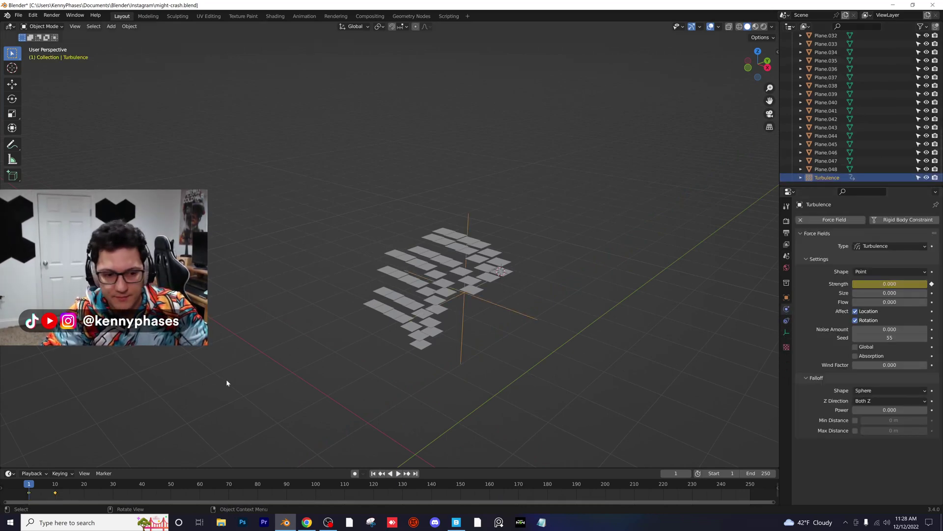
{"action": "key", "text": "x"}
{"action": "left_click_drag", "start_coordinate": [6, 497], "coordinate": [96, 424]}
{"action": "left_click", "coordinate": [43, 496]}
{"action": "key", "text": "x"}
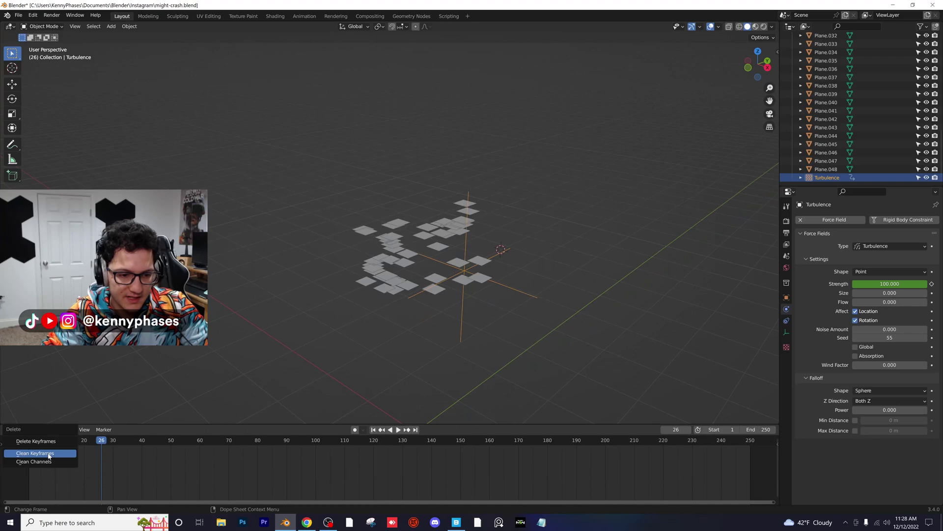
{"action": "left_click", "coordinate": [31, 450]}
{"action": "left_click", "coordinate": [30, 444]}
Set the turbulence strength to -100 at frame 1, deselect everything and save the file
{"action": "key", "text": "space"}
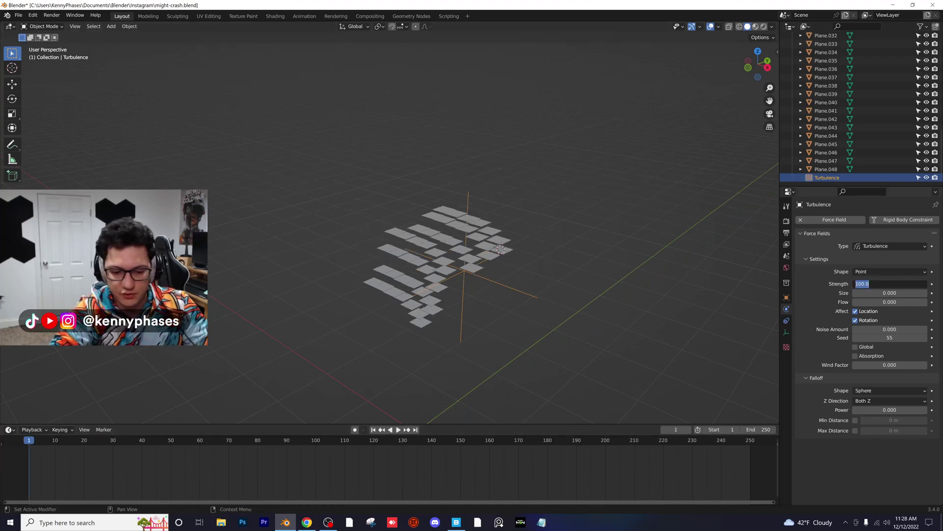
{"action": "type", "text": "0"}
{"action": "key", "text": "Return"}
{"action": "left_click", "coordinate": [206, 136]}
{"action": "key", "text": "ctrl+s"}
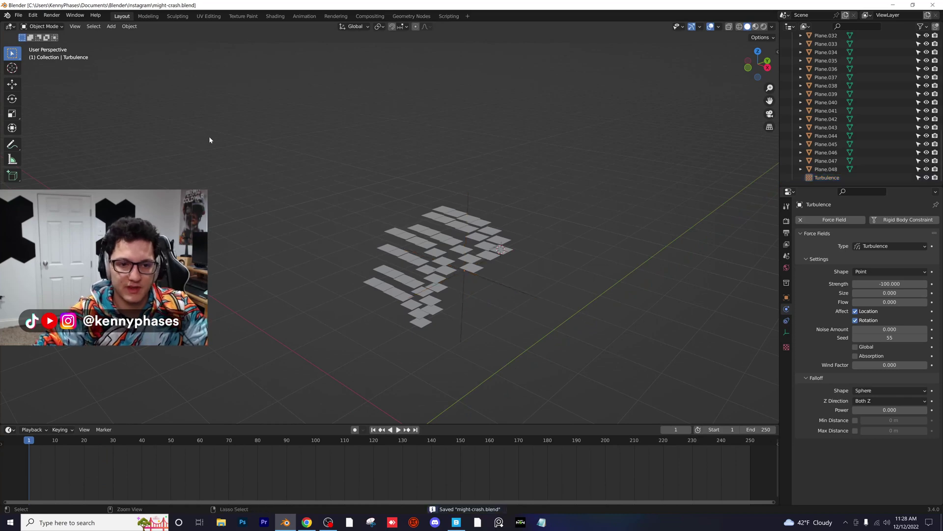
Play the simulation with the negative turbulence, inspect the scattering planes from several angles, and return to frame 1
{"action": "key", "text": "space"}
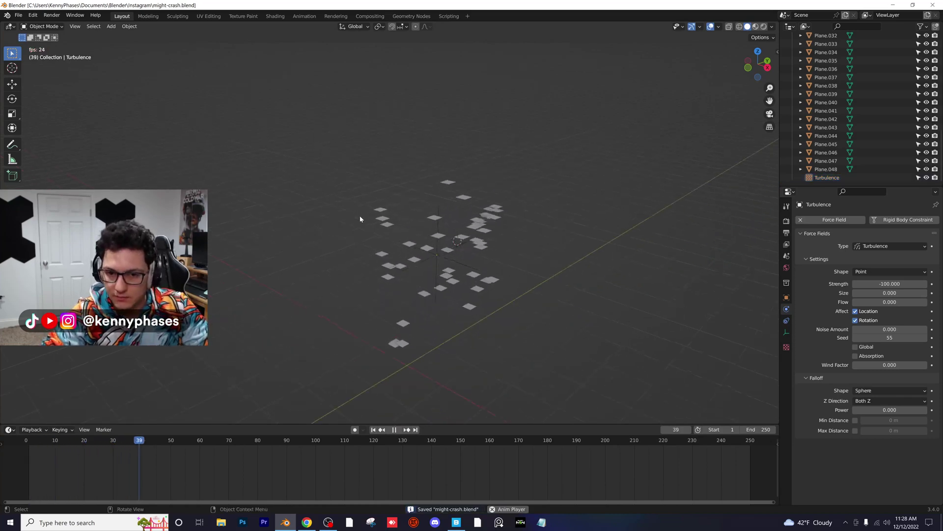
{"action": "middle_click_drag", "start_coordinate": [360, 216], "coordinate": [396, 241]}
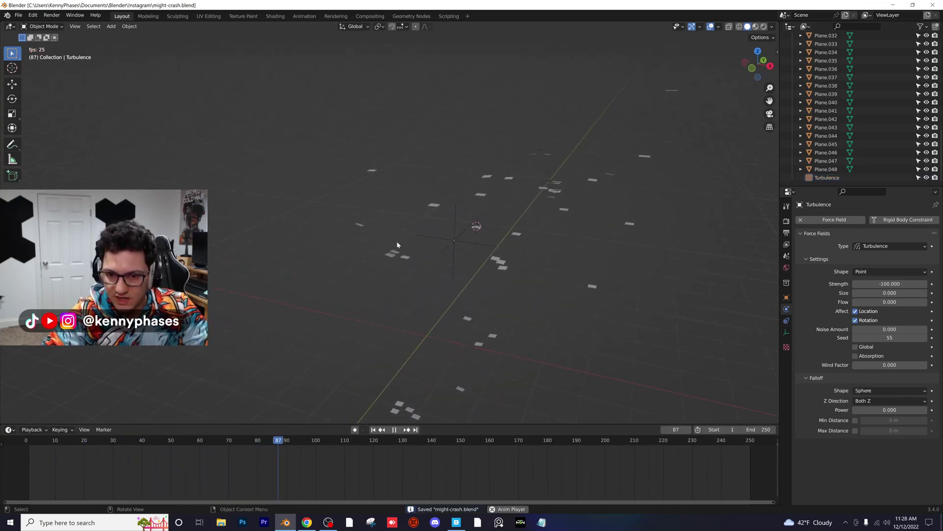
{"action": "scroll", "coordinate": [417, 248], "scroll_direction": "down", "scroll_amount": 2}
{"action": "middle_click_drag", "start_coordinate": [461, 262], "coordinate": [523, 276]}
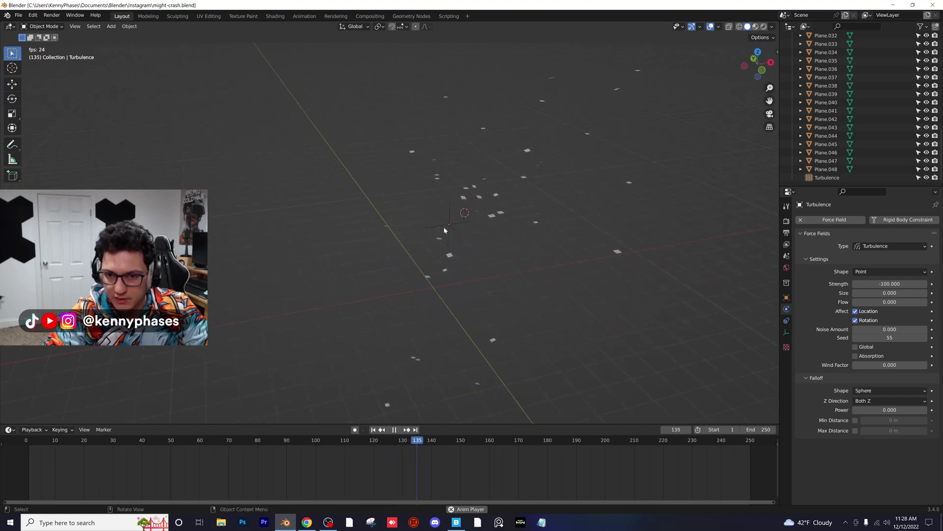
{"action": "middle_click_drag", "start_coordinate": [444, 230], "coordinate": [493, 243]}
{"action": "scroll", "coordinate": [494, 243], "scroll_direction": "up", "scroll_amount": 1}
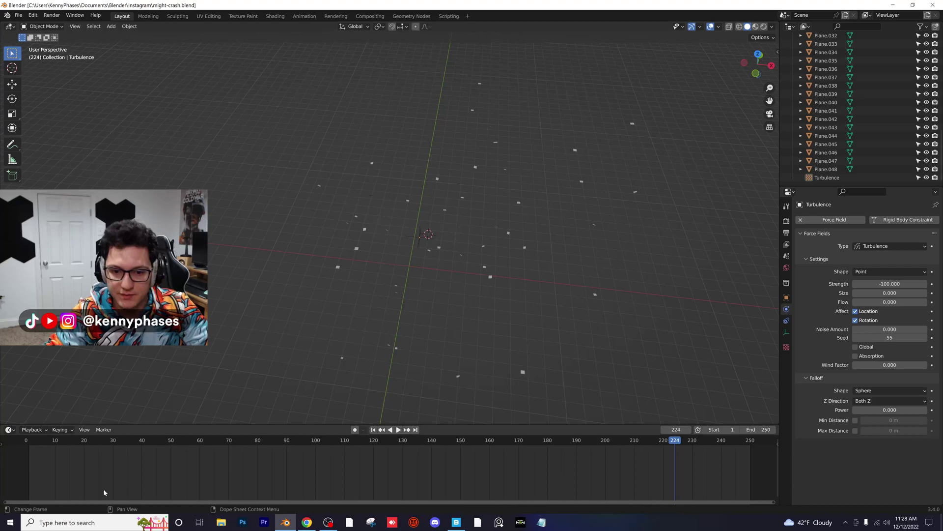
{"action": "scroll", "coordinate": [403, 195], "scroll_direction": "up", "scroll_amount": 3}
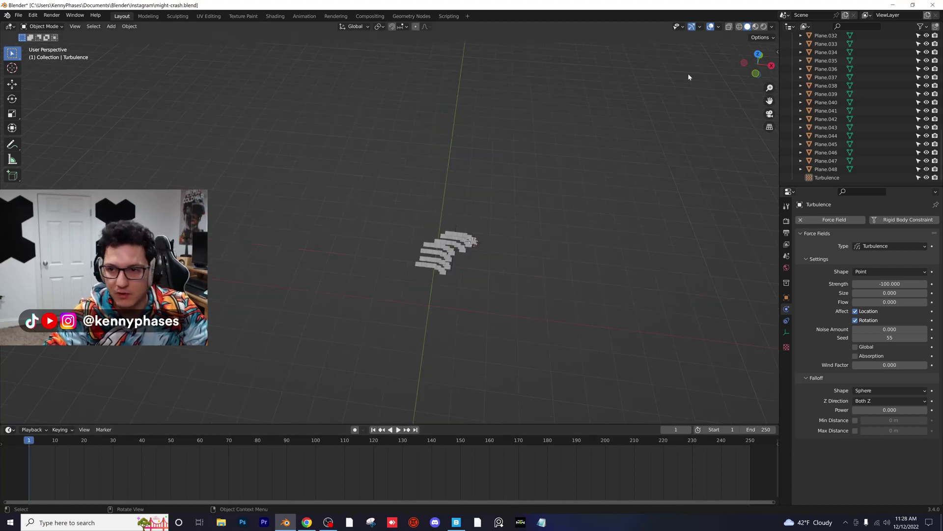
In front view, select all the planes without the Turbulence field and scale them down twice, the second time by 0.715
{"action": "left_click", "coordinate": [755, 74]}
{"action": "scroll", "coordinate": [481, 190], "scroll_direction": "up", "scroll_amount": 3}
{"action": "left_click_drag", "start_coordinate": [252, 109], "coordinate": [376, 247]}
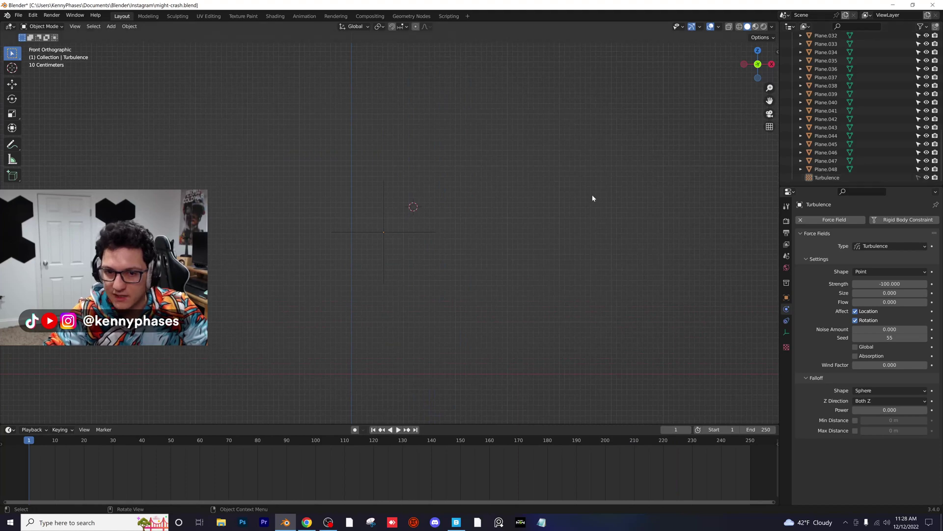
{"action": "left_click_drag", "start_coordinate": [205, 98], "coordinate": [455, 369]}
{"action": "key", "text": "s"}
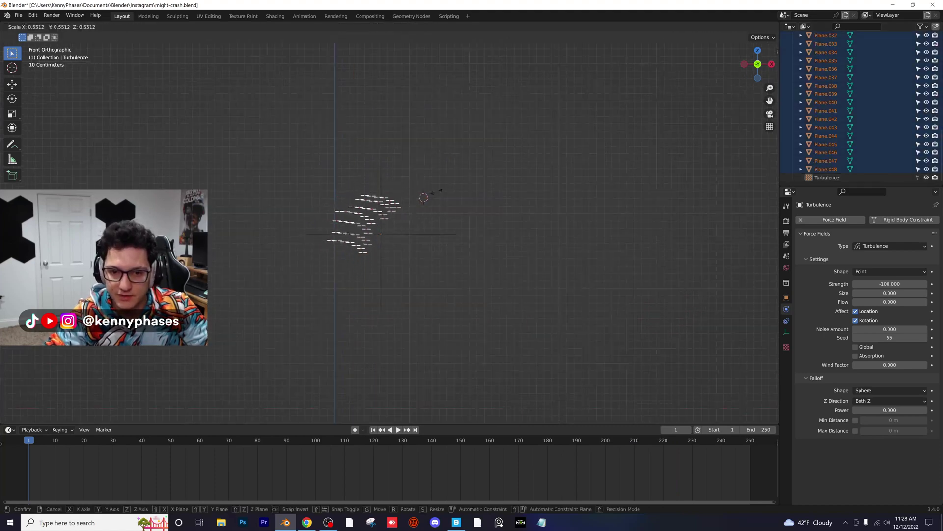
{"action": "left_click", "coordinate": [412, 243]}
{"action": "scroll", "coordinate": [412, 243], "scroll_direction": "up", "scroll_amount": 3}
{"action": "key", "text": "s"}
{"action": "left_click", "coordinate": [416, 212]}
Shift the planes slightly, duplicate them about 0.08 m along X and 0.06 m up, and duplicate that copy about 0.45 m along X
{"action": "key", "text": "g"}
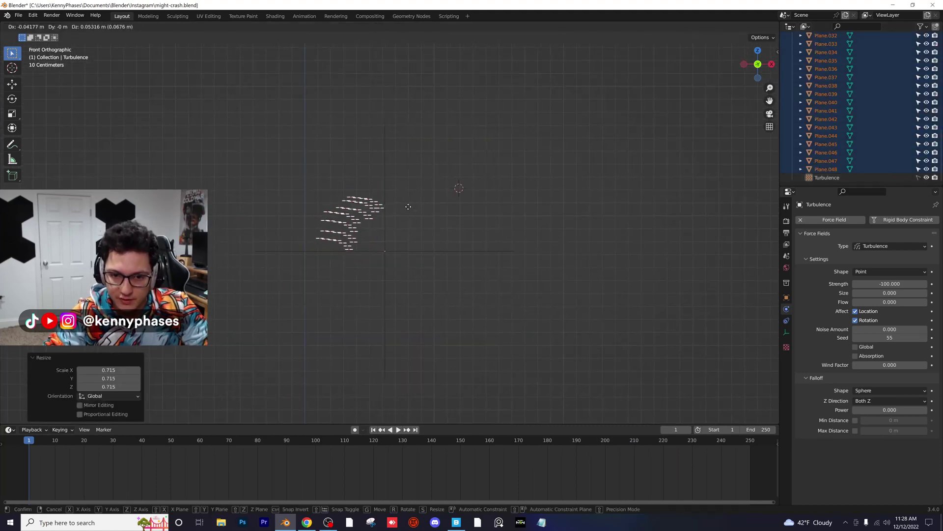
{"action": "left_click", "coordinate": [404, 206]}
{"action": "key", "text": "shift+d"}
{"action": "left_click", "coordinate": [392, 205]}
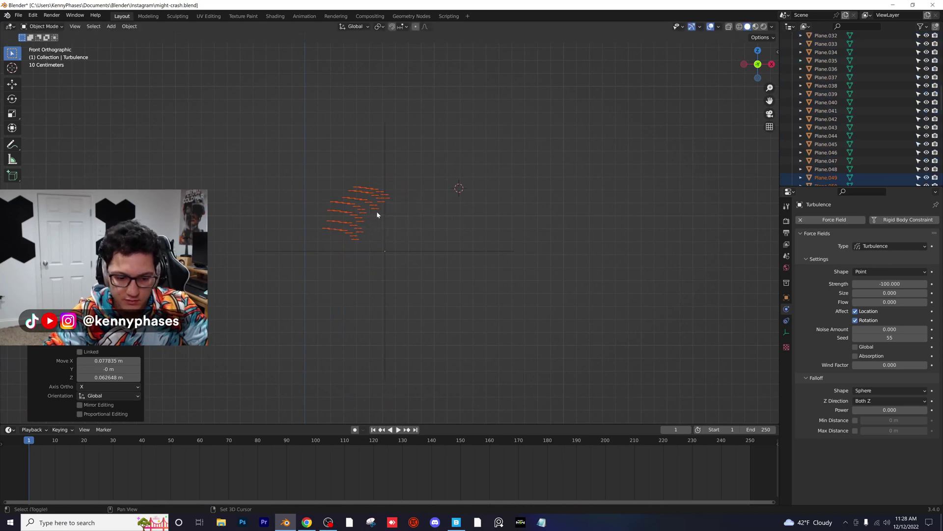
{"action": "key", "text": "shift+d"}
{"action": "left_click", "coordinate": [435, 218]}
Select all the plane groups, duplicate them below the originals, deselect everything and save the file
{"action": "middle_click_drag", "start_coordinate": [402, 236], "coordinate": [397, 244]}
{"action": "scroll", "coordinate": [397, 241], "scroll_direction": "down", "scroll_amount": 1}
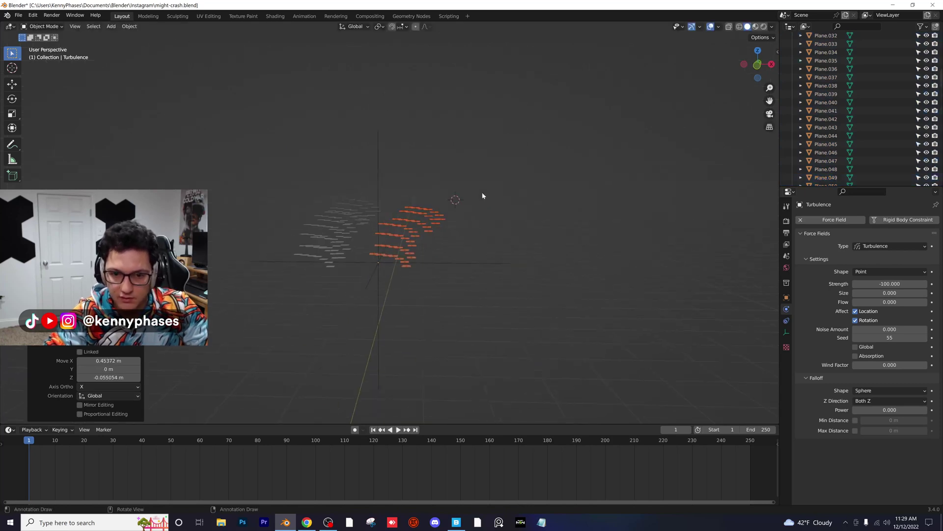
{"action": "left_click_drag", "start_coordinate": [484, 181], "coordinate": [294, 268]}
{"action": "key", "text": "shift+d"}
{"action": "left_click", "coordinate": [328, 297]}
{"action": "middle_click_drag", "start_coordinate": [432, 264], "coordinate": [557, 236]}
{"action": "left_click", "coordinate": [437, 263]}
Play the simulation of the duplicated plane groups in short runs, and rewind to the start
{"action": "key", "text": "space"}
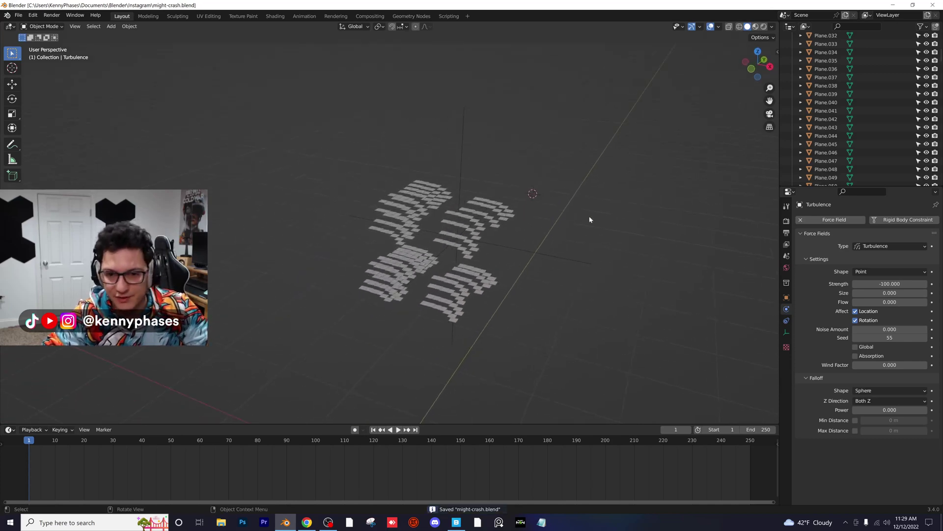
{"action": "scroll", "coordinate": [599, 235], "scroll_direction": "down", "scroll_amount": 2}
{"action": "key", "text": "space"}
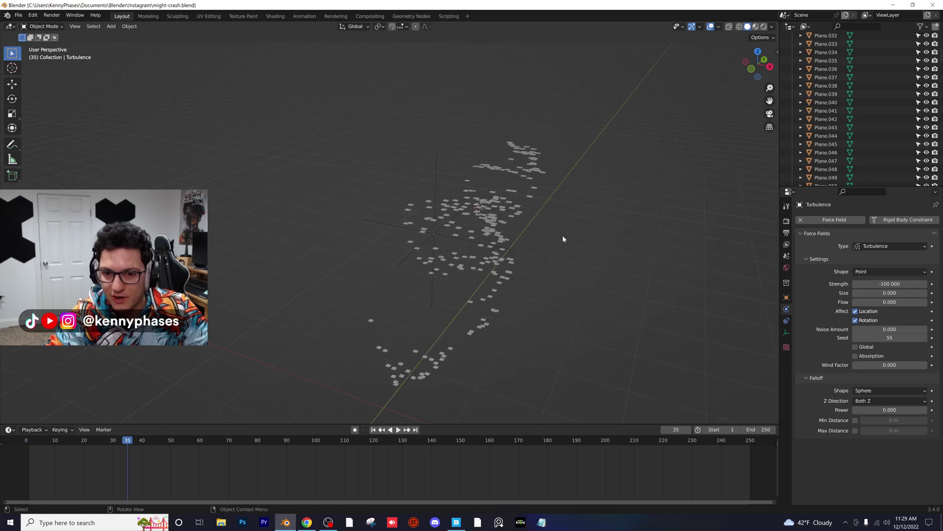
{"action": "key", "text": "space"}
{"action": "key", "text": "space"}
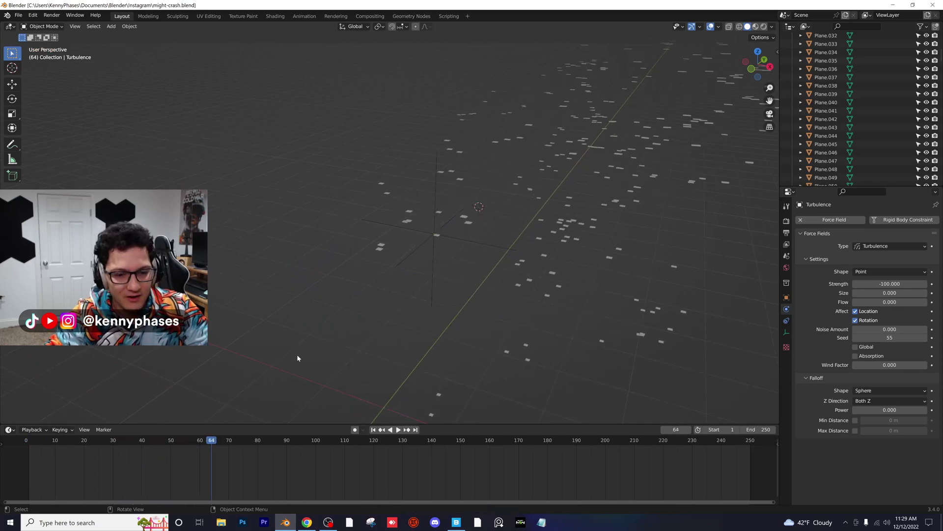
{"action": "left_click_drag", "start_coordinate": [142, 441], "coordinate": [22, 450]}
Replay the simulation from the start with a closer, rotated view, and examine how the planes spread by about frame 50
{"action": "key", "text": "space"}
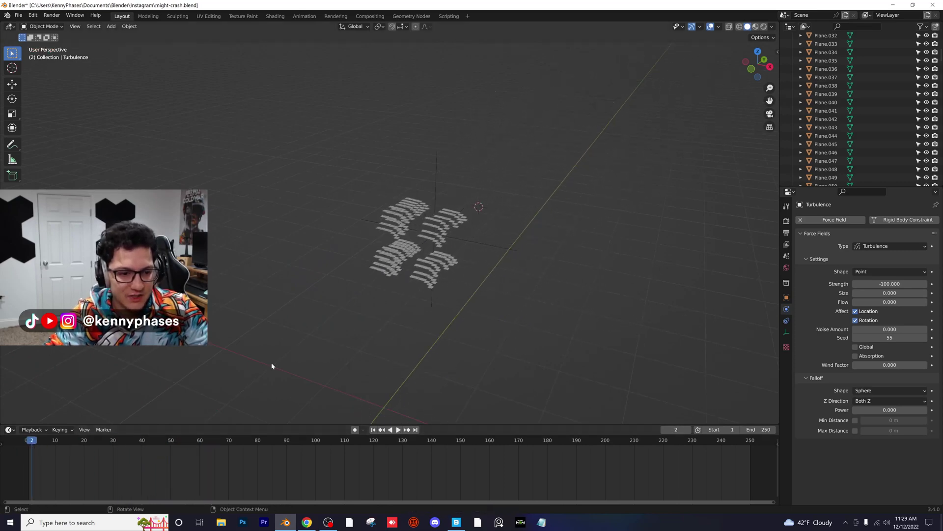
{"action": "scroll", "coordinate": [488, 309], "scroll_direction": "up", "scroll_amount": 2}
{"action": "middle_click_drag", "start_coordinate": [497, 290], "coordinate": [474, 311]}
{"action": "key", "text": "space"}
{"action": "key", "text": "space"}
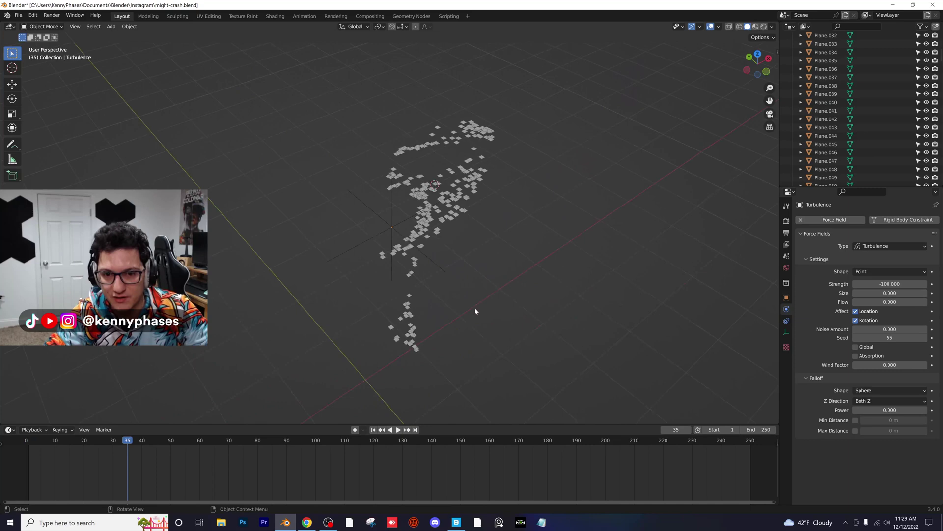
{"action": "left_click", "coordinate": [31, 440]}
{"action": "key", "text": "space"}
{"action": "key", "text": "space"}
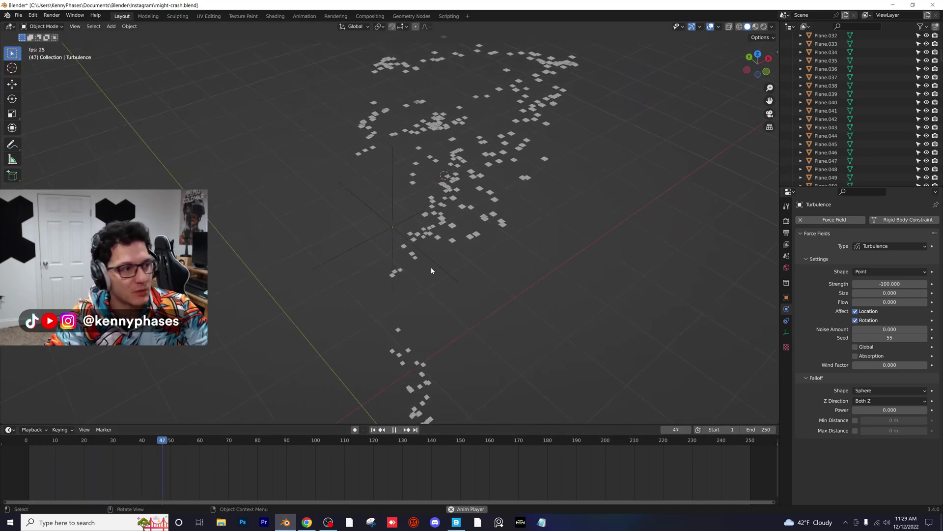
{"action": "key", "text": "space"}
{"action": "middle_click_drag", "start_coordinate": [426, 271], "coordinate": [412, 281]}
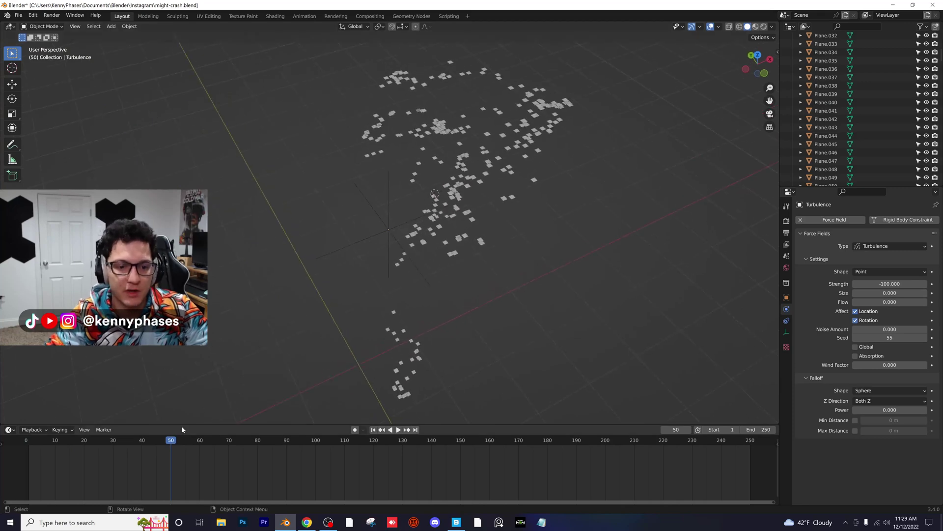
Return to frame 1 and advance the simulation to frame 40
{"action": "left_click_drag", "start_coordinate": [148, 444], "coordinate": [29, 447]}
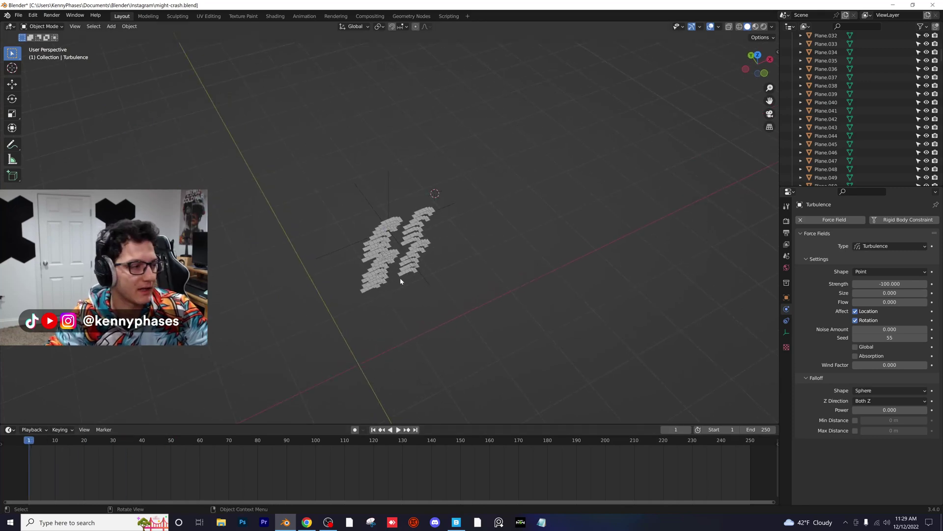
{"action": "key", "text": "Right"}
{"action": "key", "text": "Right"}
{"action": "key", "text": "Right"}
{"action": "key", "text": "Right"}
{"action": "key", "text": "Right"}
{"action": "key", "text": "Right"}
{"action": "key", "text": "Right"}
{"action": "key", "text": "Right"}
{"action": "key", "text": "Right"}
{"action": "key", "text": "Right"}
{"action": "key", "text": "Right"}
{"action": "key", "text": "Right"}
{"action": "key", "text": "Right"}
{"action": "key", "text": "Right"}
{"action": "key", "text": "Right"}
{"action": "key", "text": "Right"}
{"action": "key", "text": "Right"}
{"action": "key", "text": "Right"}
{"action": "key", "text": "Right"}
{"action": "key", "text": "Right"}
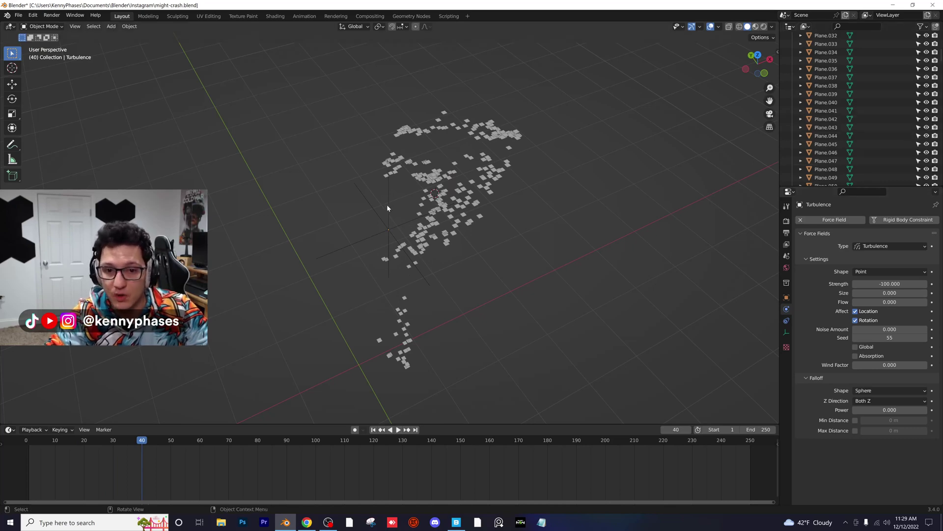
Change the Turbulence object's force field type to Force
{"action": "scroll", "coordinate": [845, 169], "scroll_direction": "down", "scroll_amount": 3}
{"action": "scroll", "coordinate": [843, 169], "scroll_direction": "down", "scroll_amount": 20}
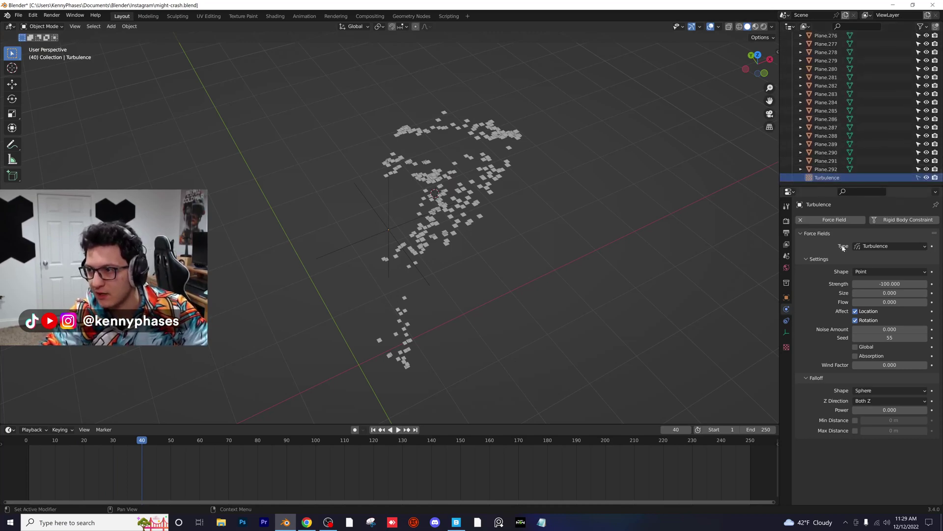
{"action": "left_click", "coordinate": [883, 247]}
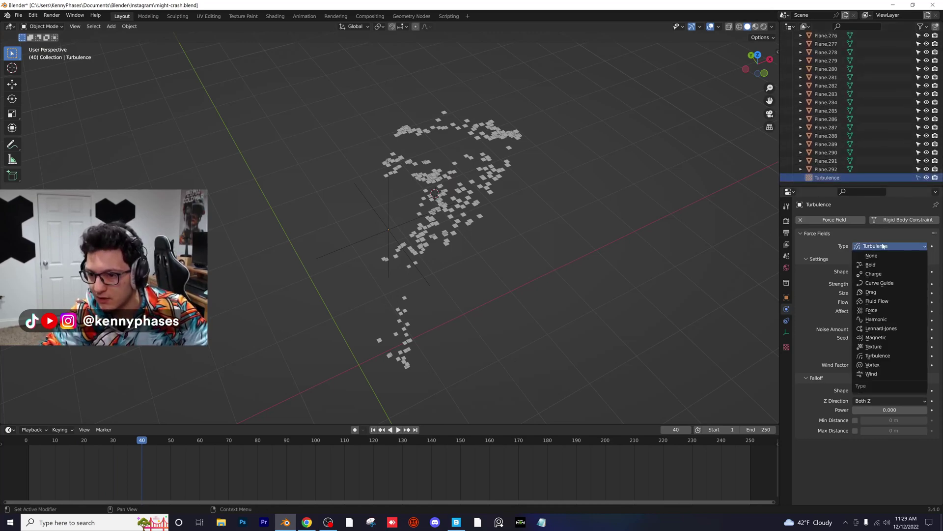
{"action": "left_click", "coordinate": [873, 311]}
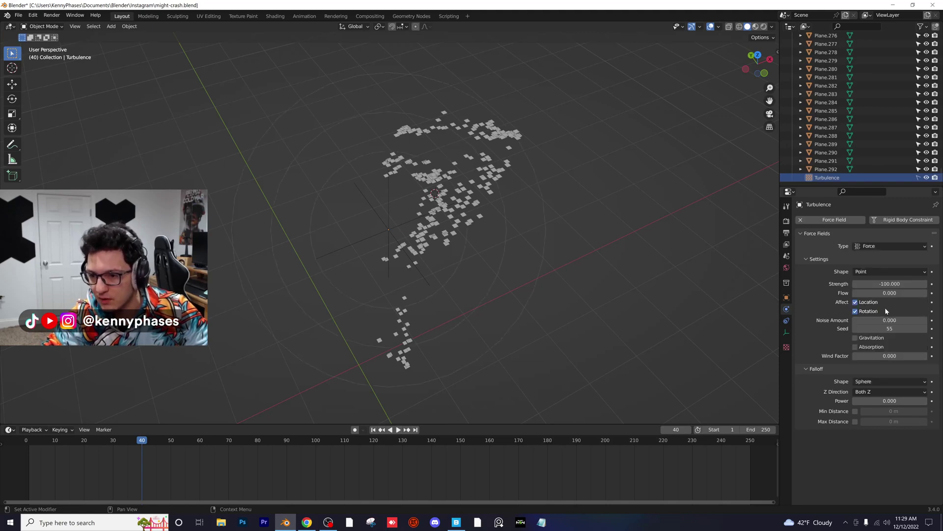
Return to frame 1, play the simulation with the Force field in a closer view, and rewind
{"action": "left_click", "coordinate": [28, 444]}
{"action": "key", "text": "space"}
{"action": "key", "text": "space"}
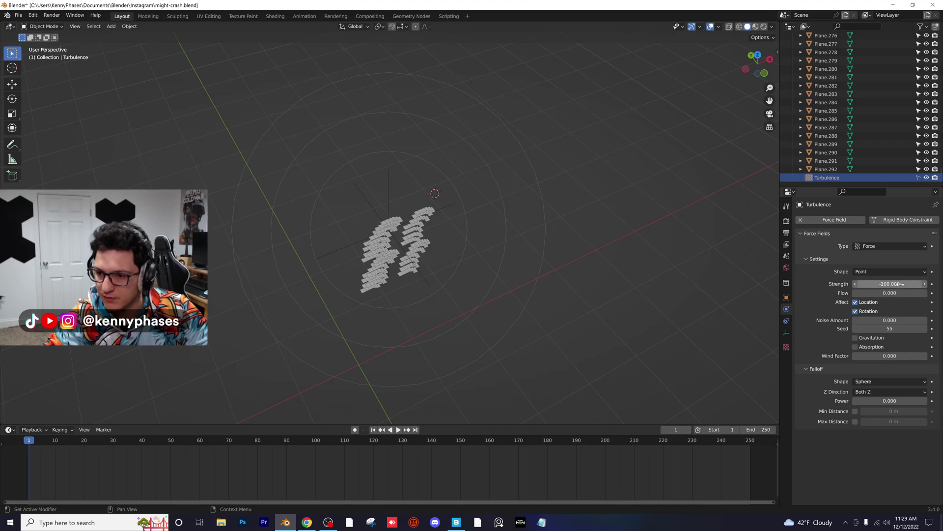
{"action": "middle_click_drag", "start_coordinate": [297, 262], "coordinate": [287, 233]}
{"action": "scroll", "coordinate": [287, 233], "scroll_direction": "up", "scroll_amount": 3}
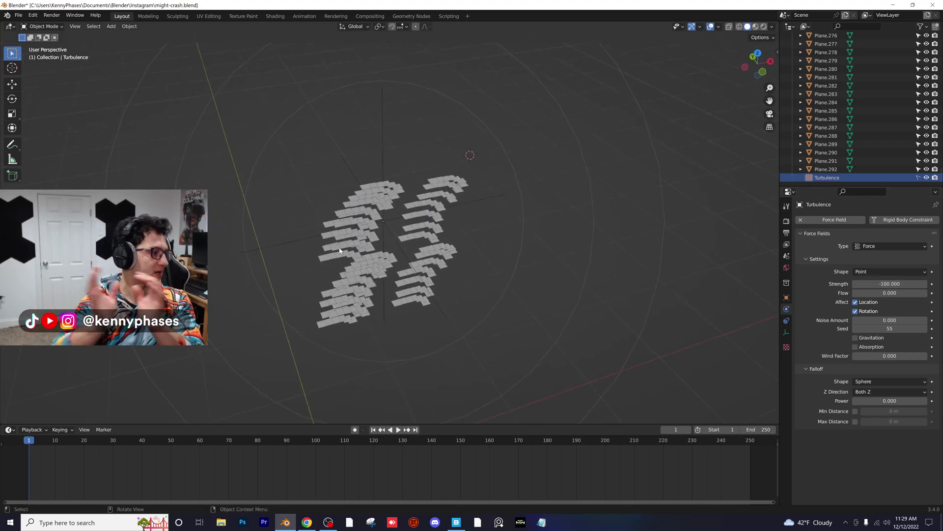
{"action": "key", "text": "space"}
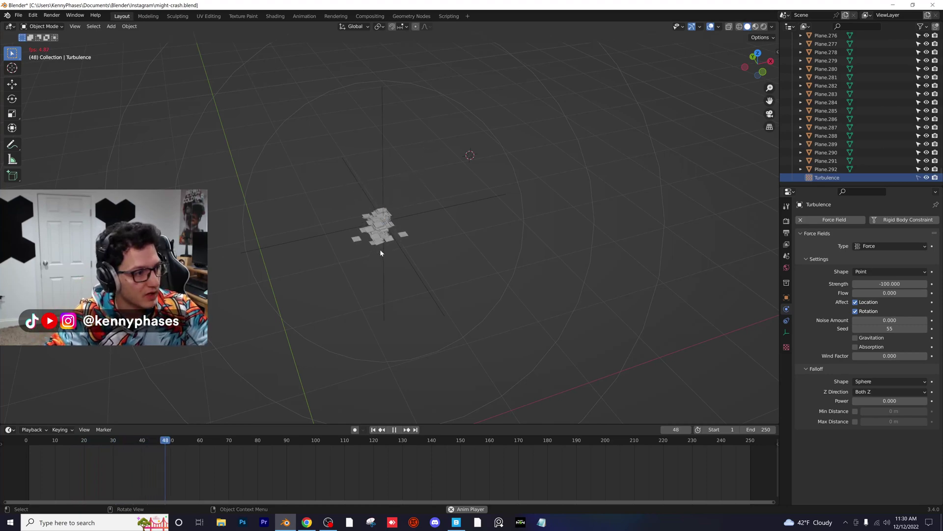
{"action": "key", "text": "space"}
{"action": "key", "text": "shift+Left"}
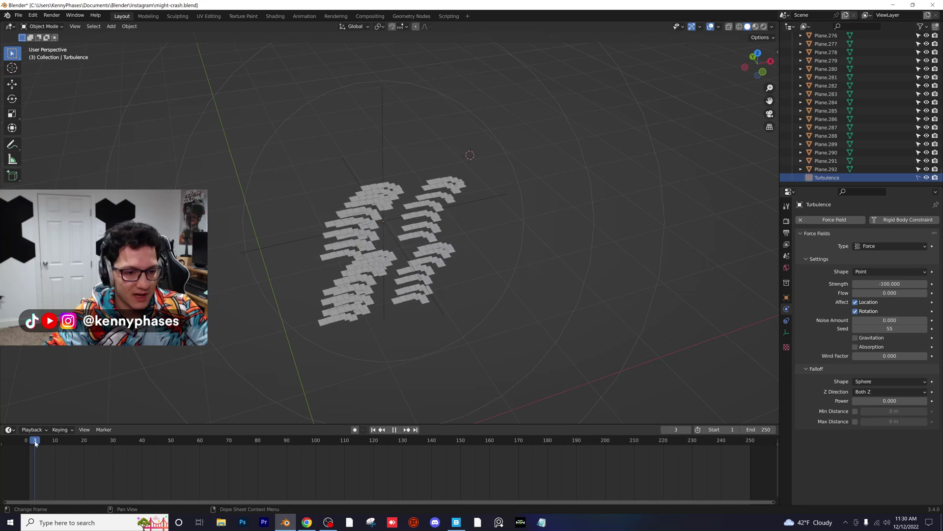
Set the Force field's strength to 100
{"action": "left_click", "coordinate": [882, 284]}
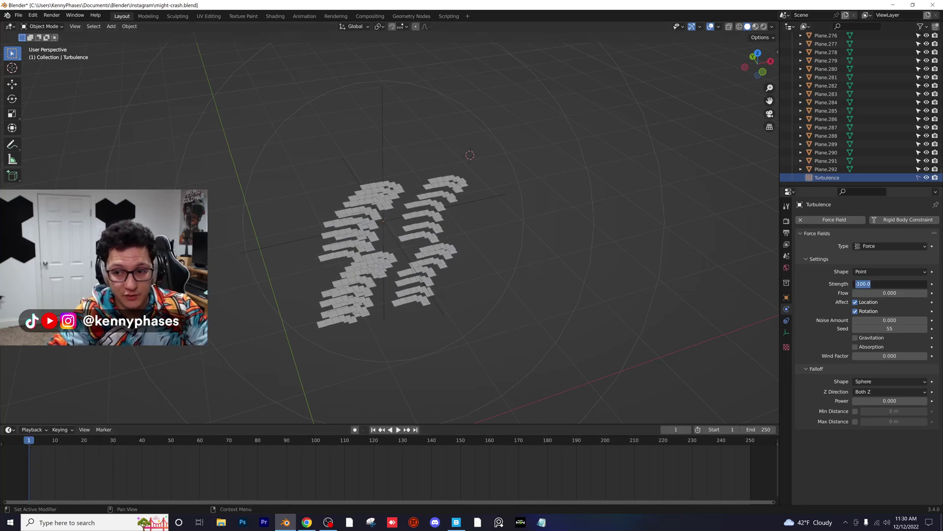
{"action": "type", "text": "100"}
{"action": "key", "text": "Return"}
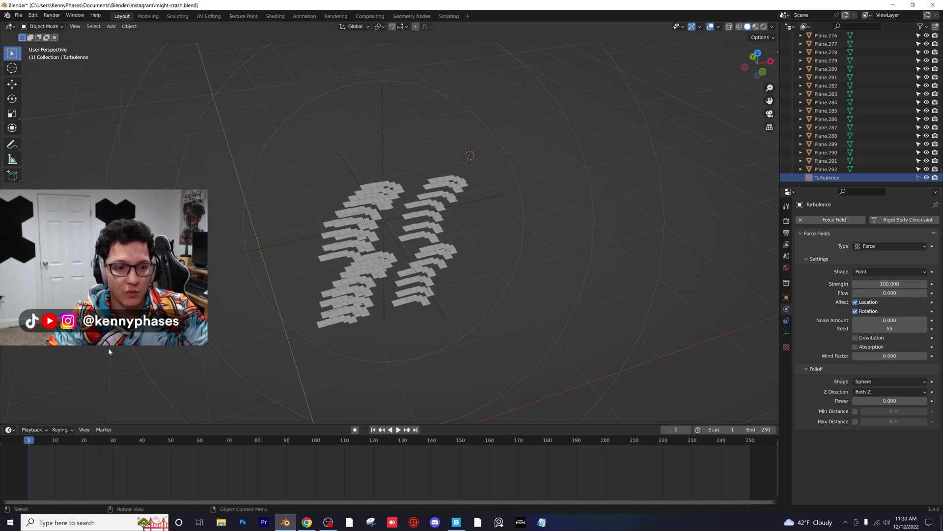
Play the strength 100 simulation from frame 1, replay it in a wider view, and return to frame 1
{"action": "key", "text": "space"}
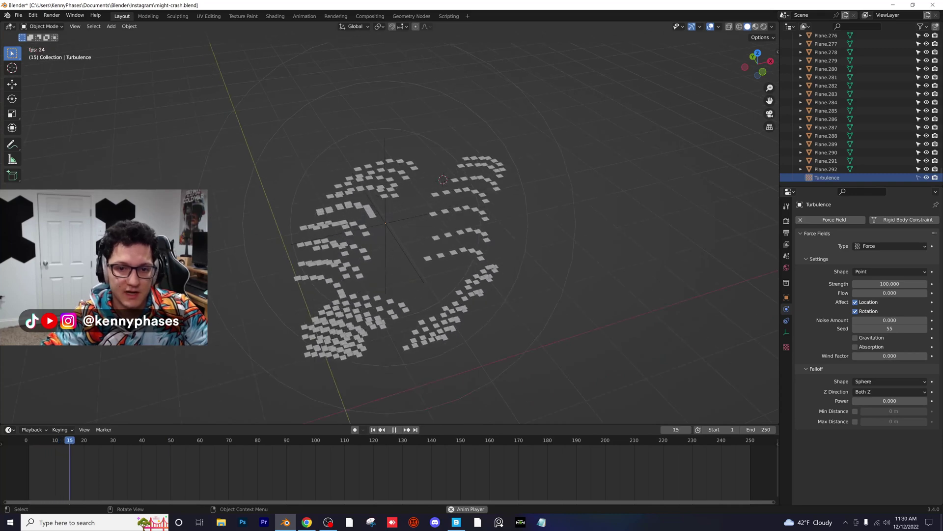
{"action": "key", "text": "space"}
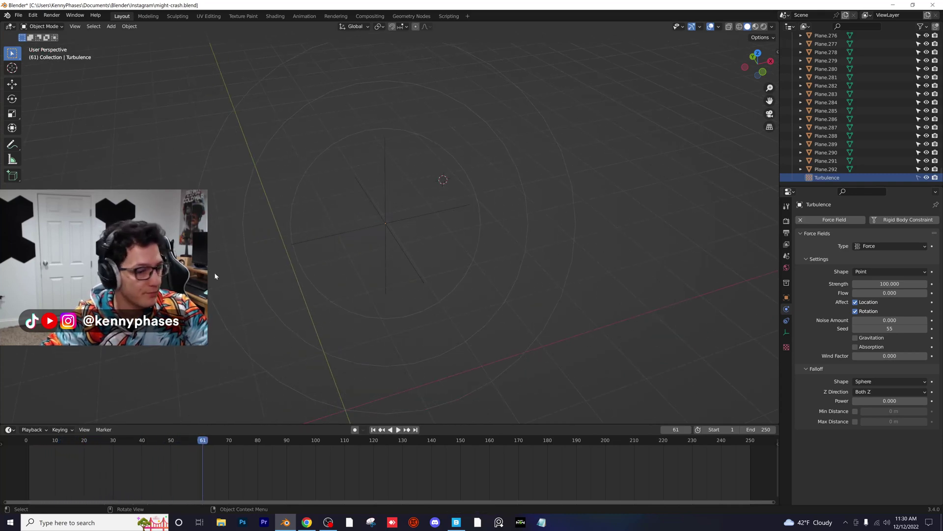
{"action": "left_click_drag", "start_coordinate": [36, 453], "coordinate": [29, 444]}
{"action": "scroll", "coordinate": [258, 256], "scroll_direction": "down", "scroll_amount": 5}
{"action": "middle_click_drag", "start_coordinate": [259, 255], "coordinate": [262, 253]}
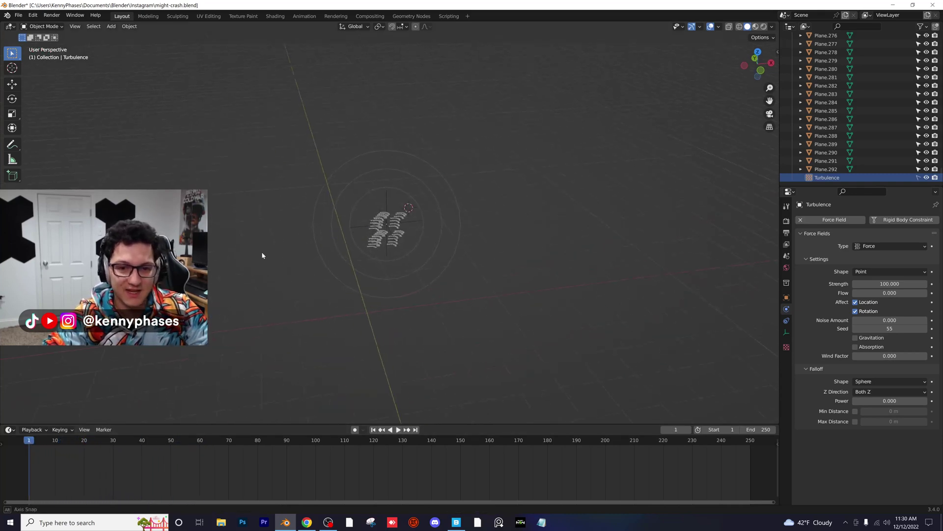
{"action": "key", "text": "space"}
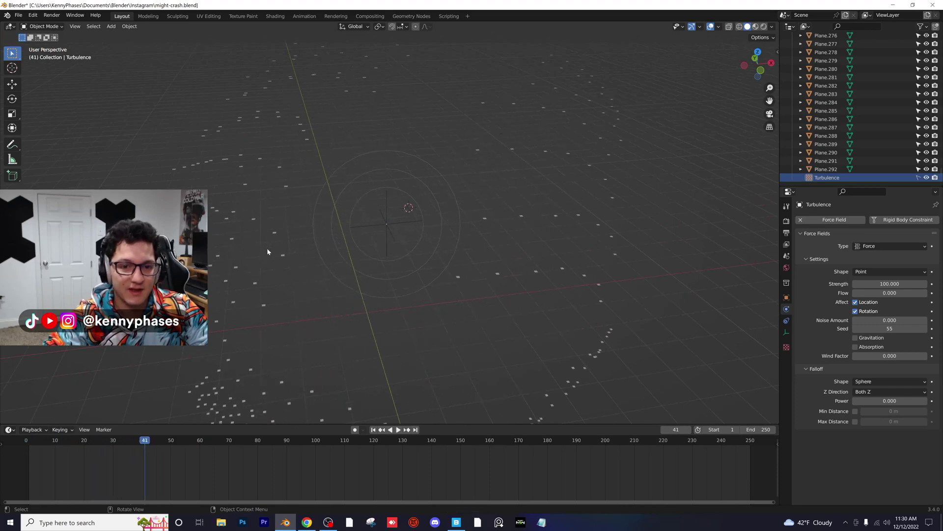
{"action": "left_click", "coordinate": [30, 444]}
{"action": "key", "text": "space"}
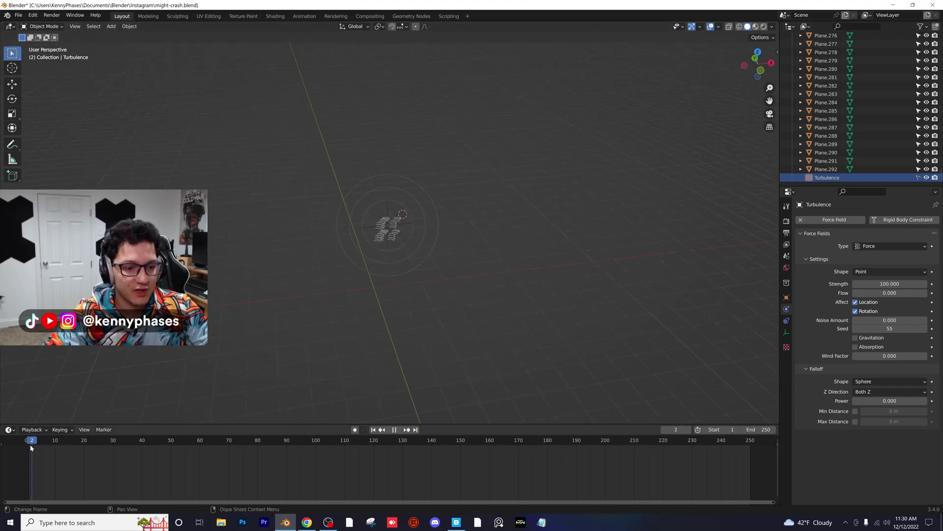
{"action": "scroll", "coordinate": [375, 268], "scroll_direction": "up", "scroll_amount": 3}
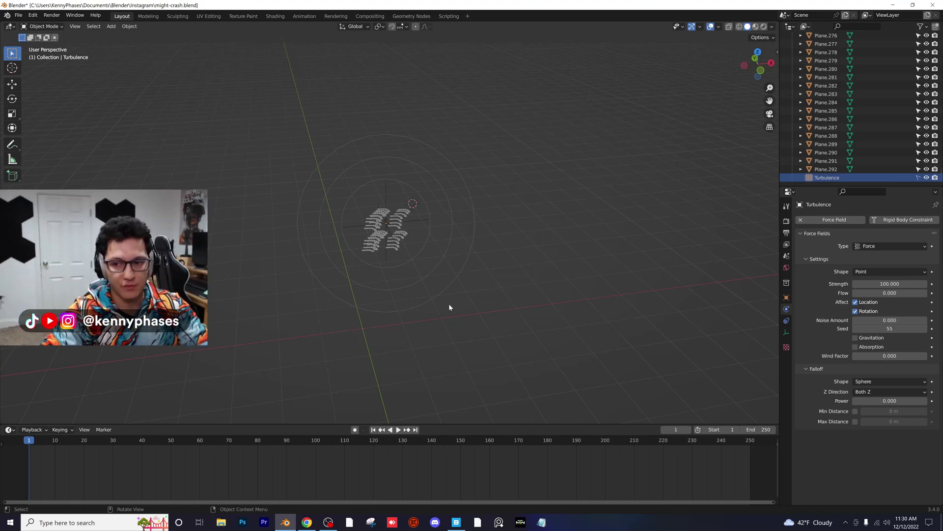
Keyframe the Turbulence object's force strength at 100 on frames 1 and 30
{"action": "left_click", "coordinate": [860, 284]}
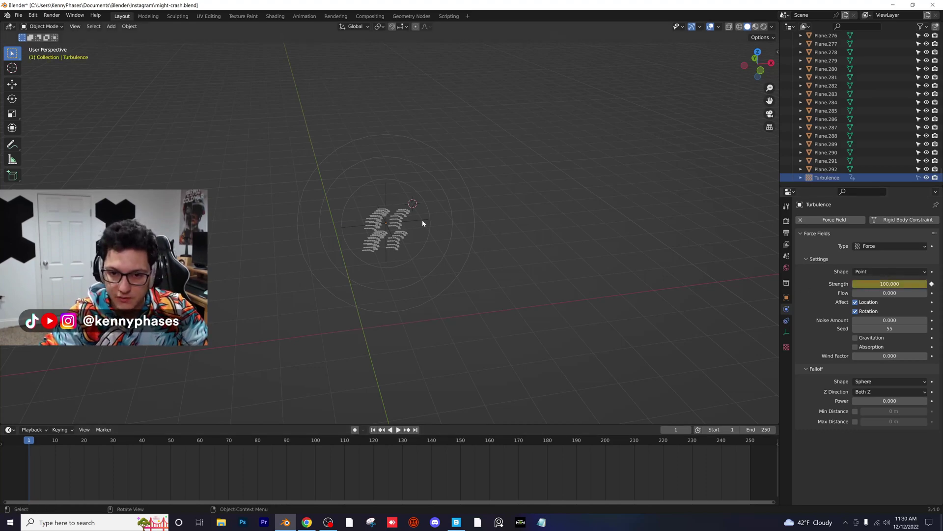
{"action": "left_click", "coordinate": [926, 178]}
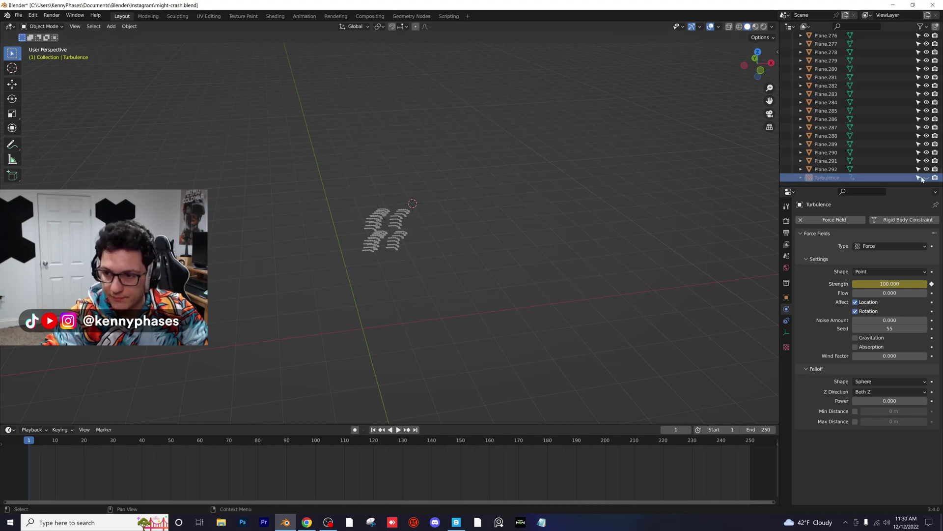
{"action": "left_click", "coordinate": [926, 177]}
{"action": "key", "text": "space"}
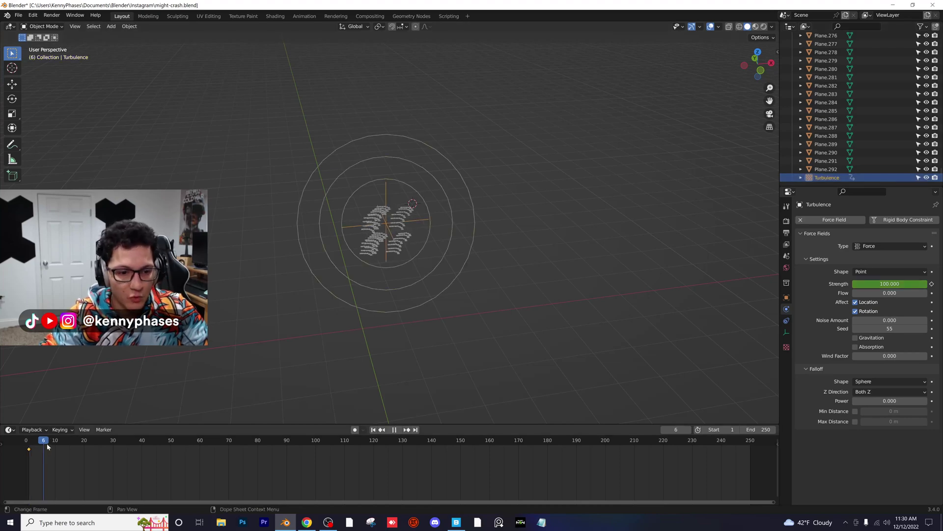
{"action": "left_click", "coordinate": [883, 284]}
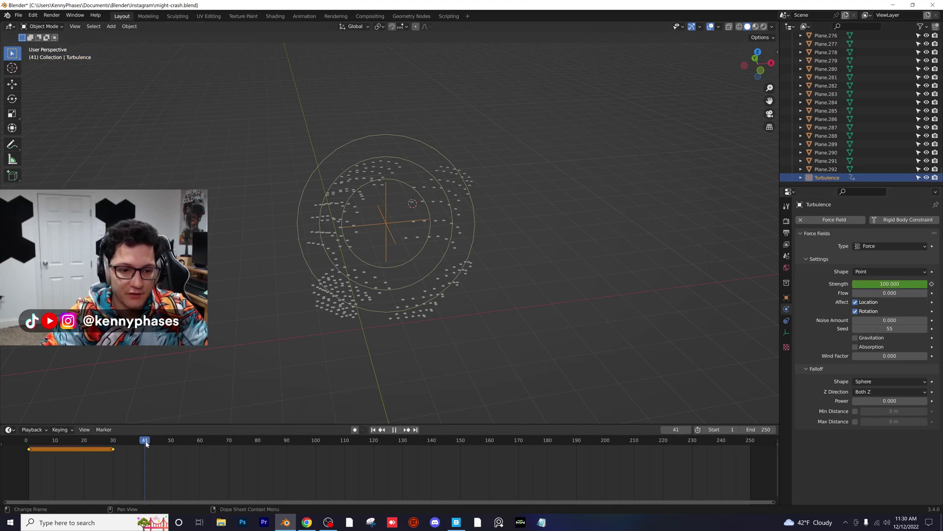
At frame 40, set the force strength to -100 and keyframe it
{"action": "key", "text": "space"}
{"action": "left_click", "coordinate": [887, 284]}
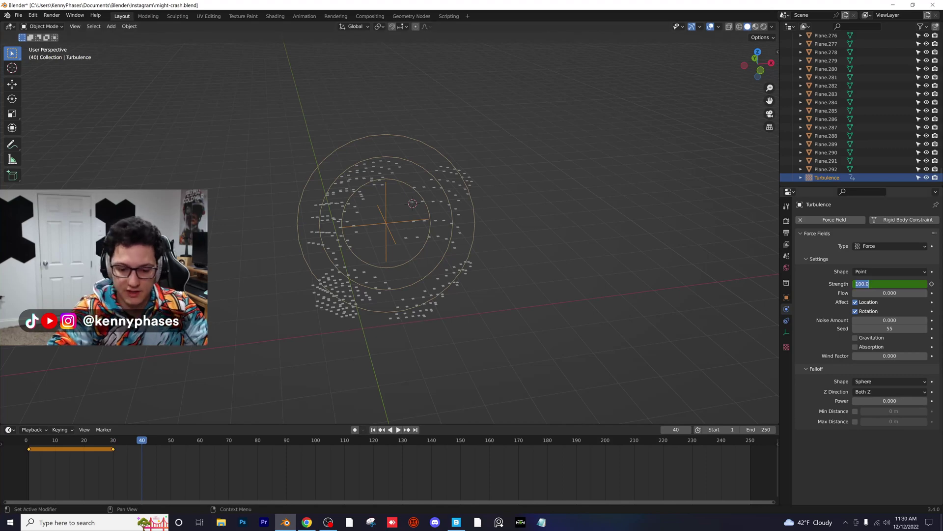
{"action": "type", "text": "-100"}
{"action": "key", "text": "Return"}
{"action": "key", "text": "i"}
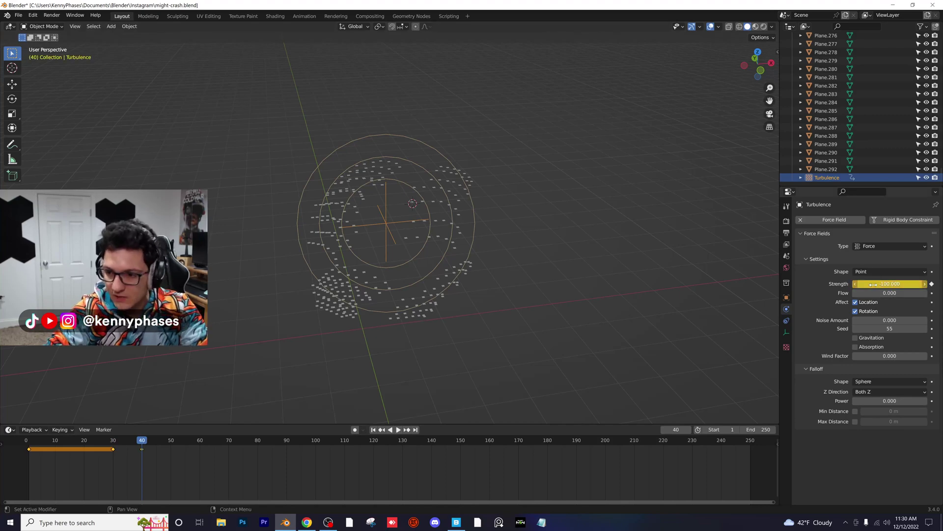
Save the file and play the keyframed simulation from frame 1 to about frame 242
{"action": "key", "text": "ctrl+s"}
{"action": "left_click", "coordinate": [30, 446]}
{"action": "key", "text": "space"}
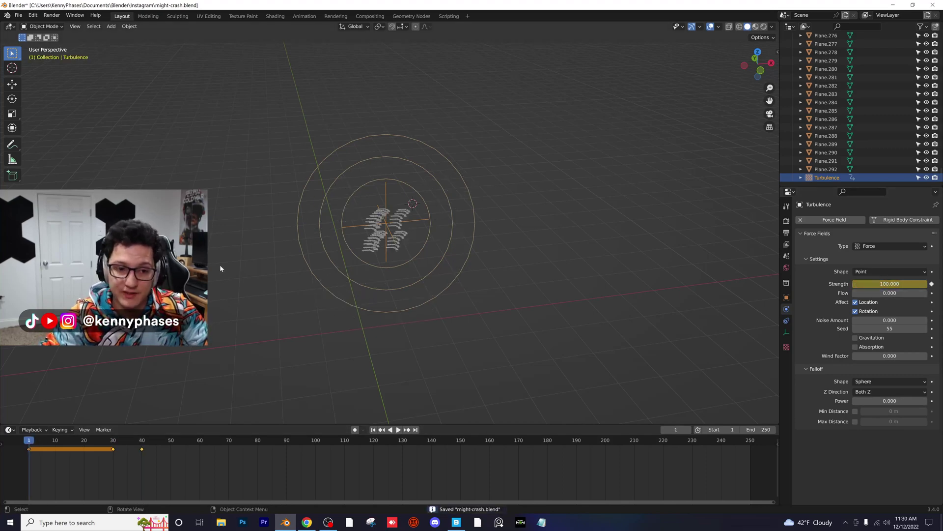
{"action": "key", "text": "space"}
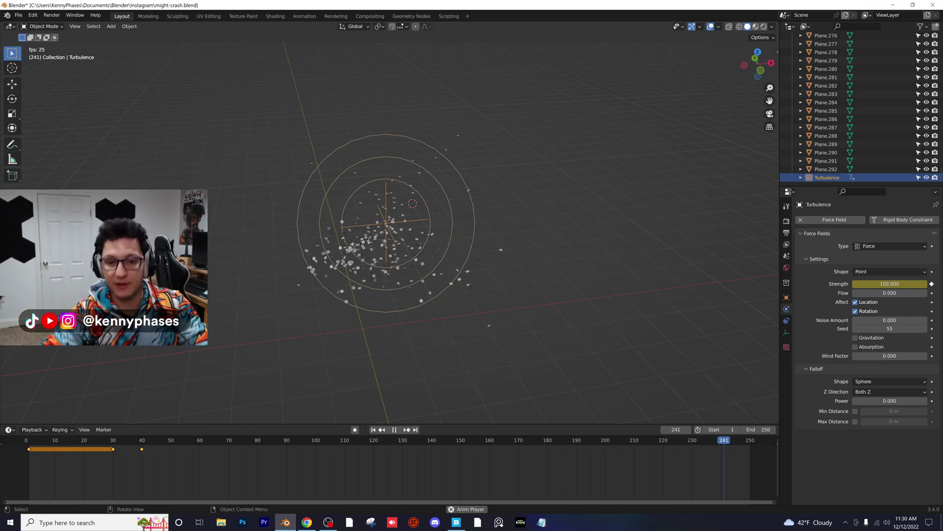
{"action": "key", "text": "space"}
Extend the rigid body world cache's end frame to 262 in the scene settings
{"action": "left_click", "coordinate": [787, 244]}
{"action": "left_click", "coordinate": [787, 232]}
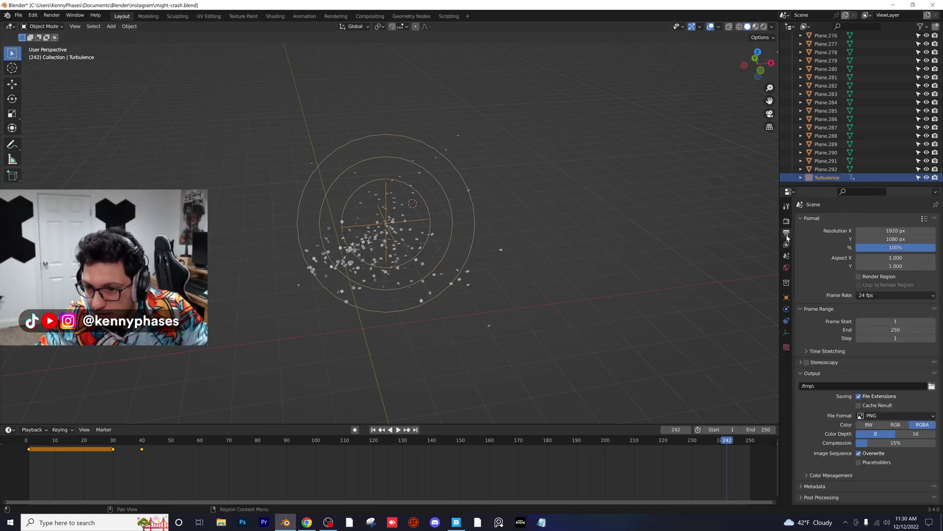
{"action": "left_click", "coordinate": [787, 220]}
{"action": "left_click", "coordinate": [787, 256]}
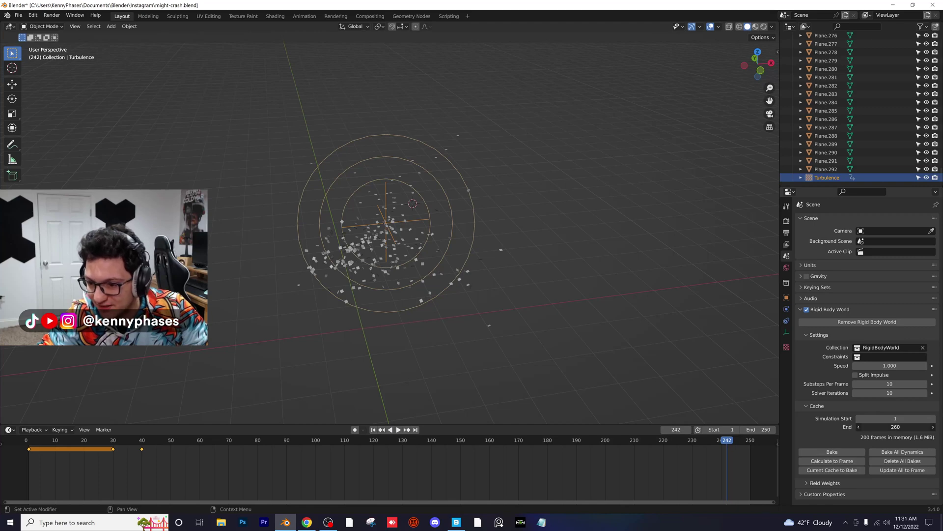
Return to frame 1 and replay the simulation from a different angle, viewing the scattered planes up close
{"action": "left_click_drag", "start_coordinate": [118, 441], "coordinate": [31, 448]}
{"action": "key", "text": "space"}
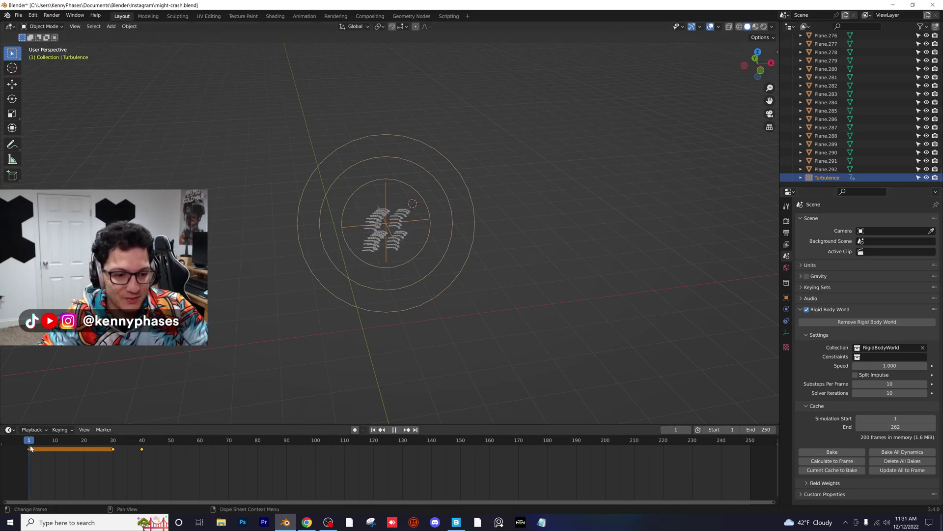
{"action": "middle_click_drag", "start_coordinate": [581, 287], "coordinate": [619, 270]}
{"action": "key", "text": "space"}
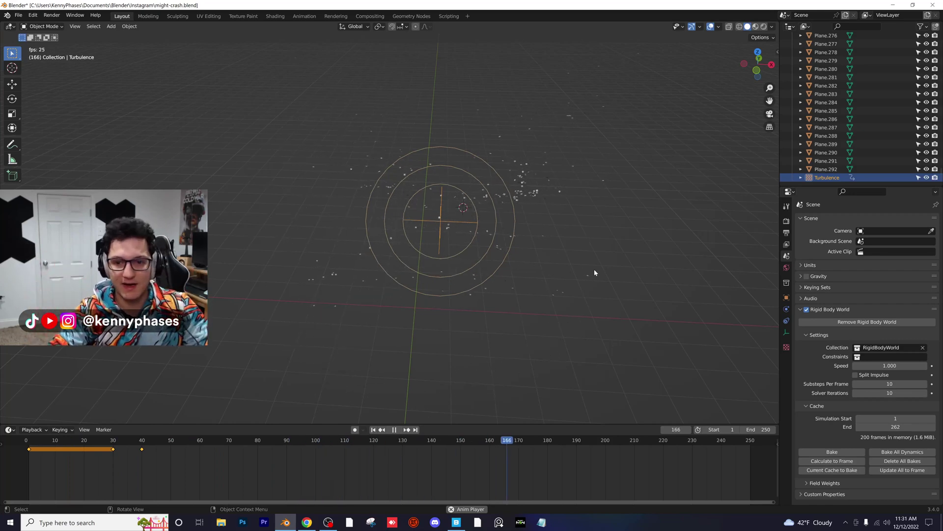
{"action": "scroll", "coordinate": [484, 262], "scroll_direction": "up", "scroll_amount": 4}
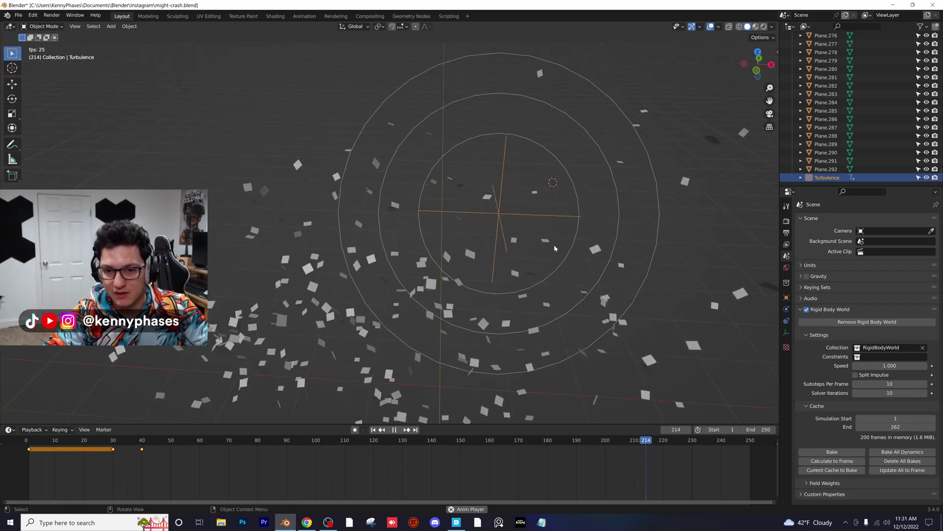